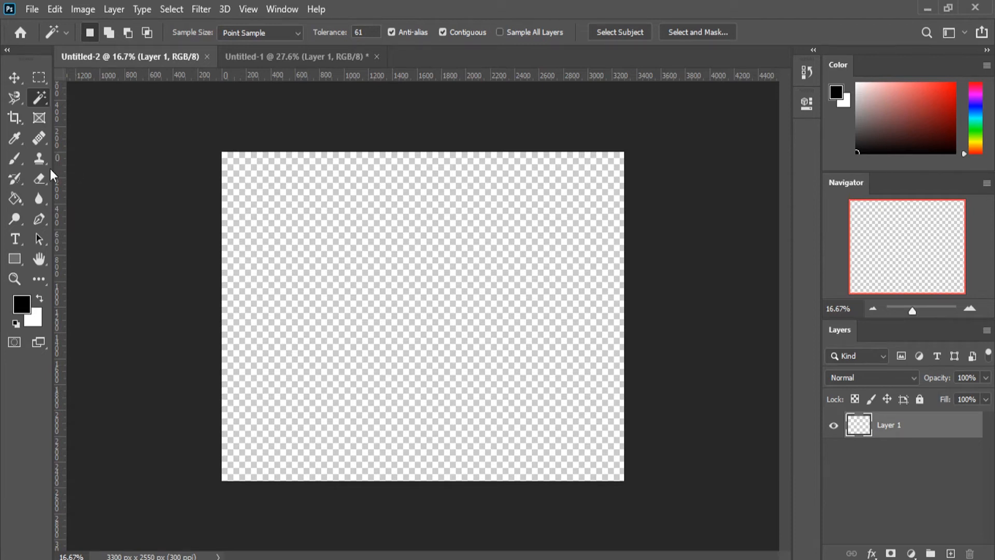
# Step: Select the Brush Tool and paint a continuous black zigzag across the canvas with a 69 px brush
pyautogui.click(18, 158)
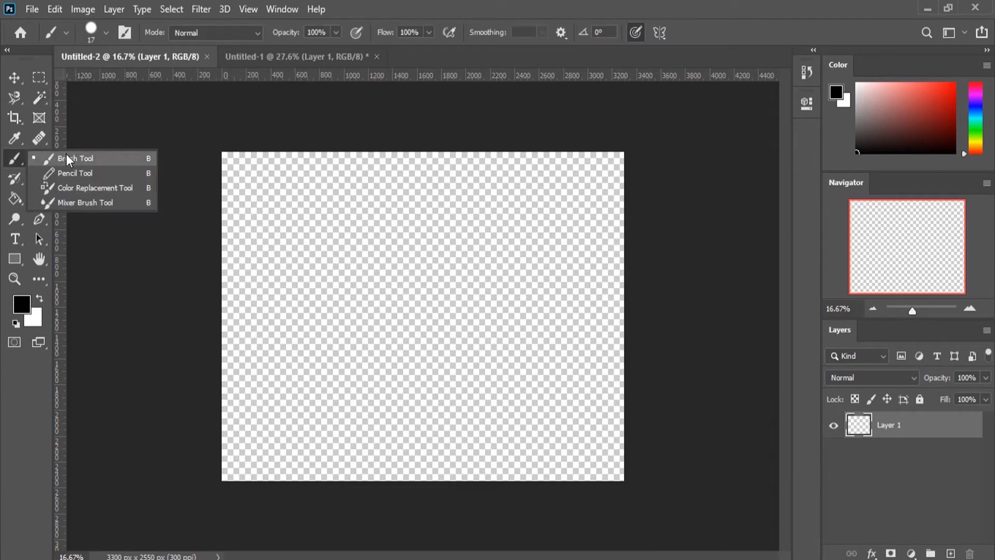
pyautogui.click(13, 202)
pyautogui.rightClick(12, 200)
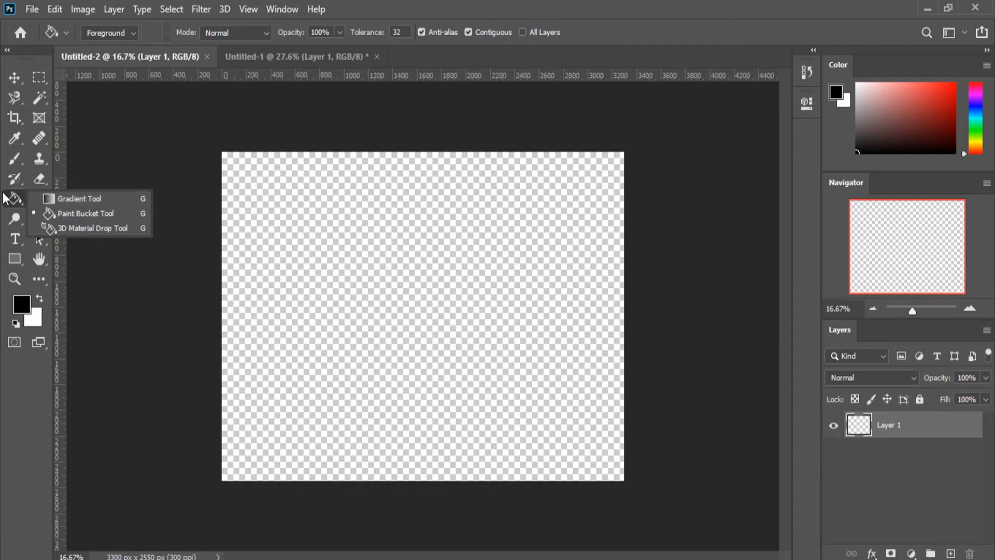
pyautogui.click(12, 158)
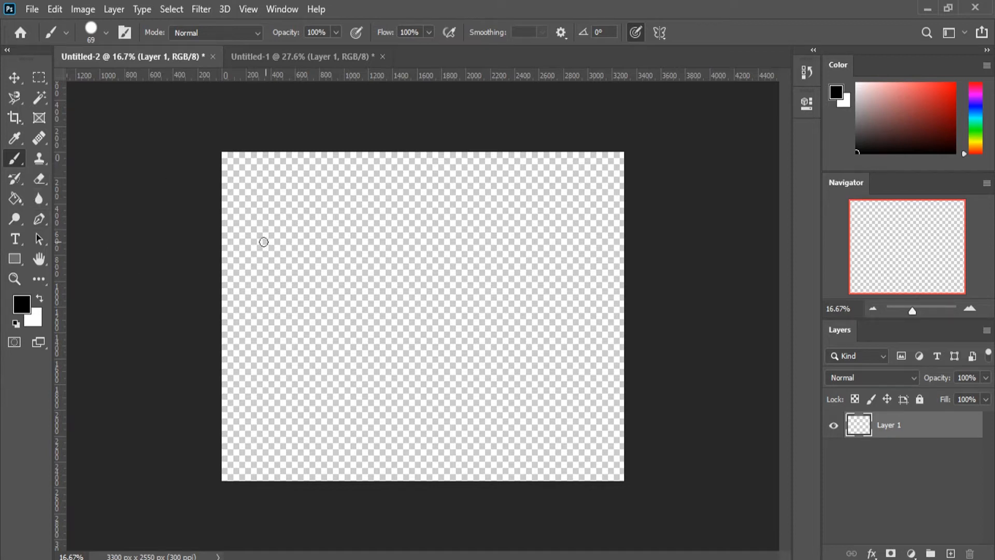
pyautogui.moveTo(304, 254)
pyautogui.mouseDown()
pyautogui.moveTo(400, 280)
pyautogui.moveTo(527, 251)
pyautogui.moveTo(581, 273)
pyautogui.moveTo(500, 404)
pyautogui.moveTo(358, 411)
pyautogui.moveTo(251, 386)
pyautogui.moveTo(215, 319)
pyautogui.moveTo(297, 271)
pyautogui.moveTo(379, 316)
pyautogui.moveTo(465, 339)
pyautogui.moveTo(477, 365)
pyautogui.mouseUp()
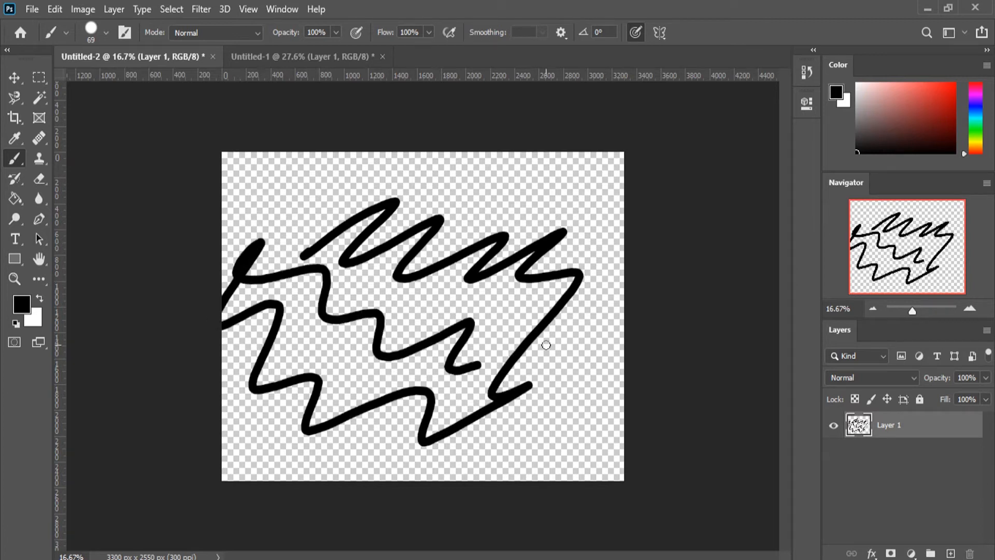
# Step: Set the foreground colour to a dark blue-violet and return to the Brush Tool
pyautogui.click(23, 307)
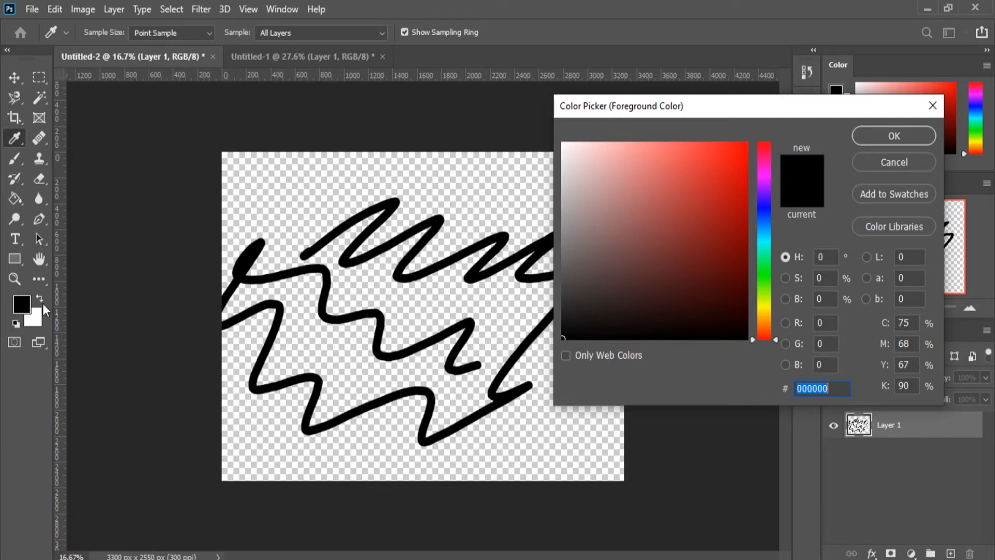
pyautogui.moveTo(665, 234)
pyautogui.mouseDown()
pyautogui.moveTo(706, 195)
pyautogui.moveTo(757, 118)
pyautogui.mouseUp()
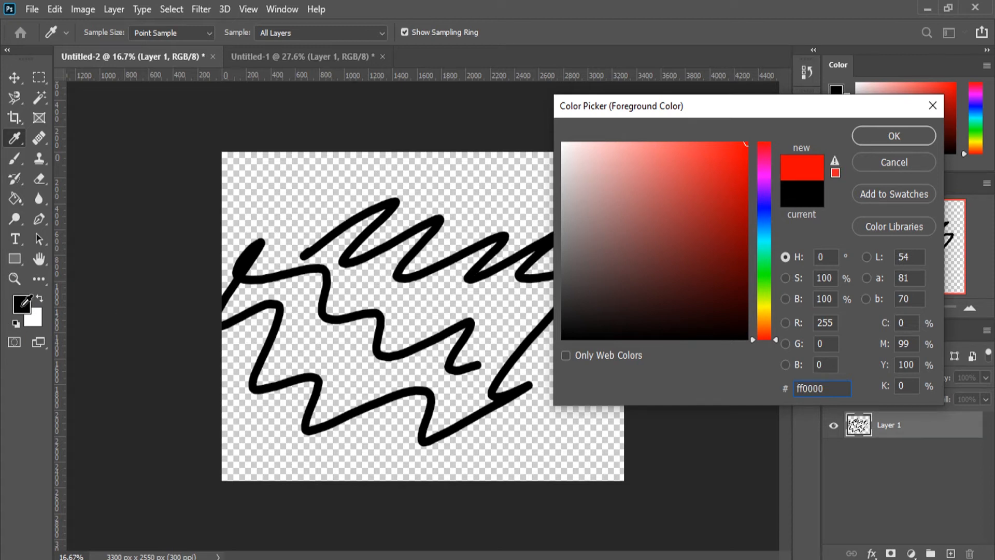
pyautogui.moveTo(761, 202)
pyautogui.mouseDown()
pyautogui.moveTo(764, 274)
pyautogui.moveTo(771, 202)
pyautogui.mouseUp()
pyautogui.moveTo(677, 190)
pyautogui.mouseDown()
pyautogui.moveTo(744, 249)
pyautogui.moveTo(719, 238)
pyautogui.moveTo(630, 261)
pyautogui.moveTo(675, 224)
pyautogui.moveTo(694, 248)
pyautogui.mouseUp()
pyautogui.click(889, 135)
pyautogui.press('b')
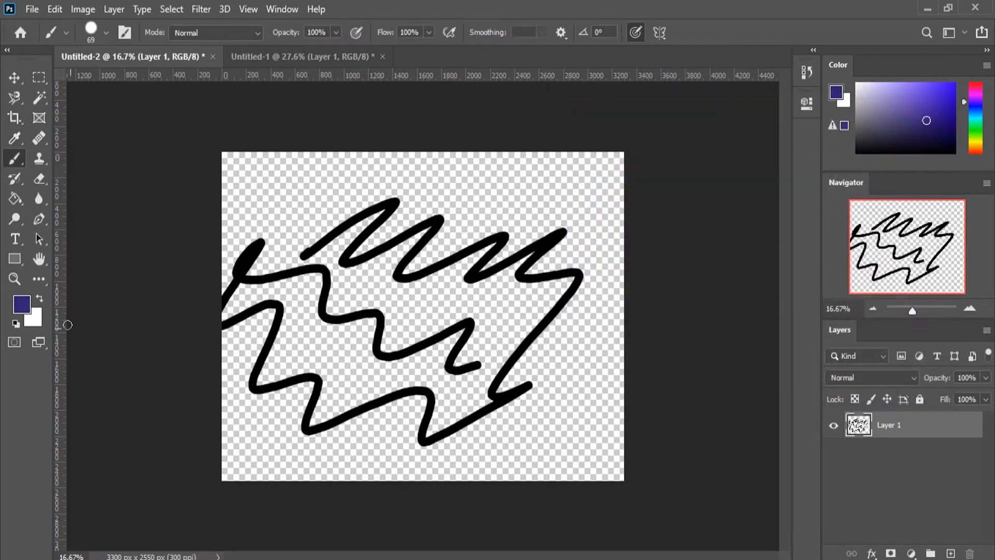
# Step: Paint a test stroke across the canvas in the new colour and clear all strokes from Layer 1
pyautogui.moveTo(262, 208)
pyautogui.mouseDown()
pyautogui.moveTo(325, 164)
pyautogui.moveTo(533, 163)
pyautogui.moveTo(578, 352)
pyautogui.moveTo(415, 473)
pyautogui.moveTo(314, 301)
pyautogui.moveTo(331, 260)
pyautogui.moveTo(535, 397)
pyautogui.moveTo(519, 412)
pyautogui.mouseUp()
pyautogui.press('Delete')
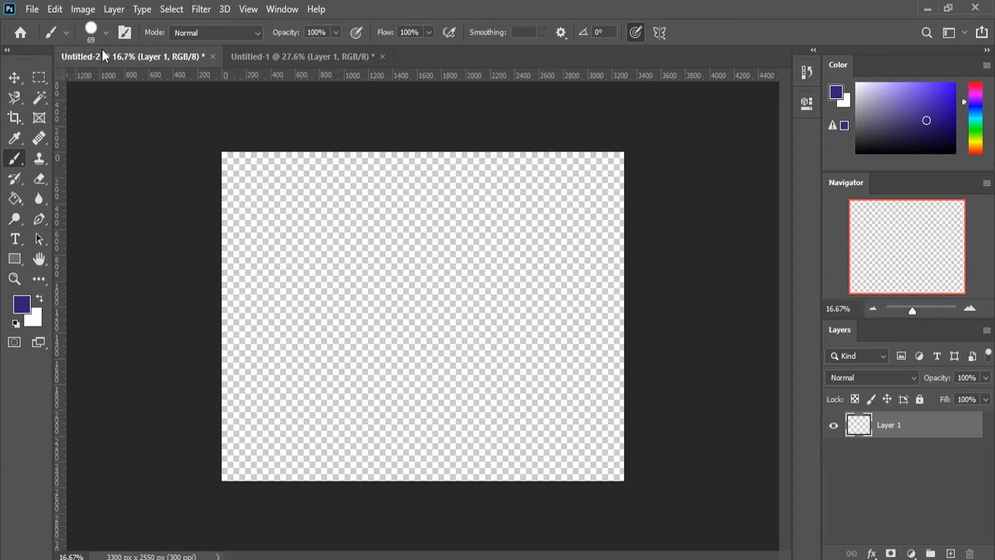
# Step: Flatten the Hard Round Pressure Size brush tip into a narrow ellipse and set its angle to -20°
pyautogui.click(105, 33)
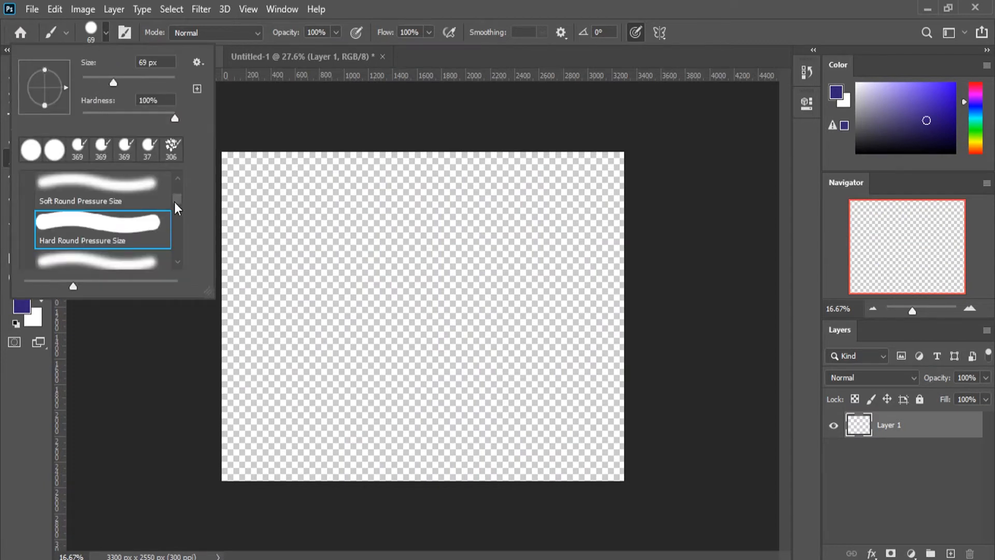
pyautogui.moveTo(174, 201); pyautogui.dragTo(176, 210)
pyautogui.click(285, 132)
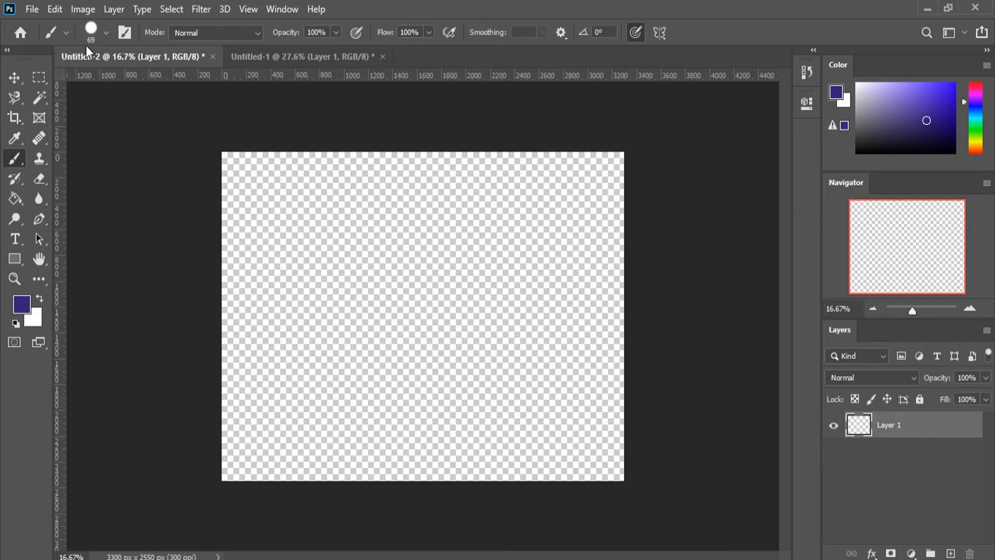
pyautogui.click(105, 33)
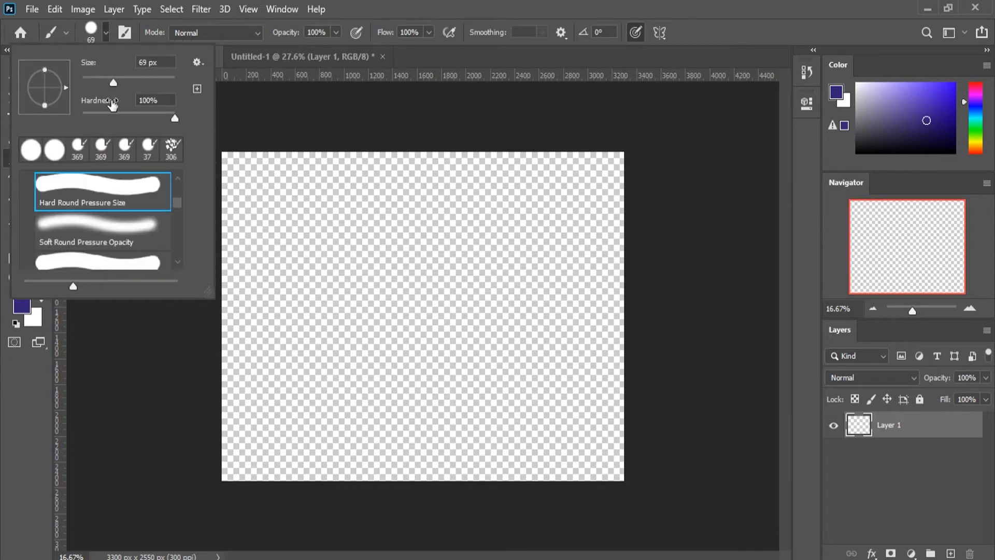
pyautogui.moveTo(175, 205)
pyautogui.mouseDown()
pyautogui.moveTo(176, 219)
pyautogui.moveTo(176, 202)
pyautogui.mouseUp()
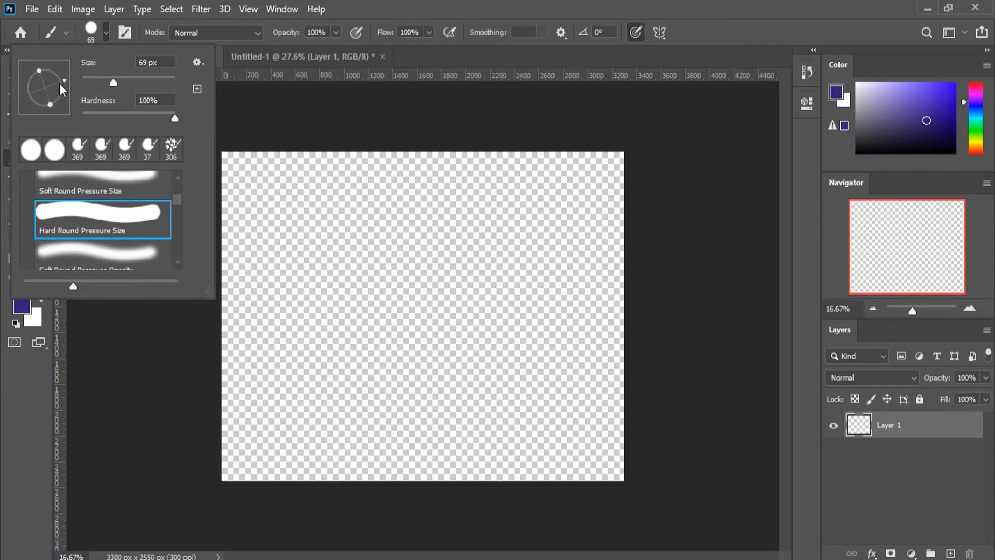
pyautogui.moveTo(60, 83); pyautogui.dragTo(60, 83)
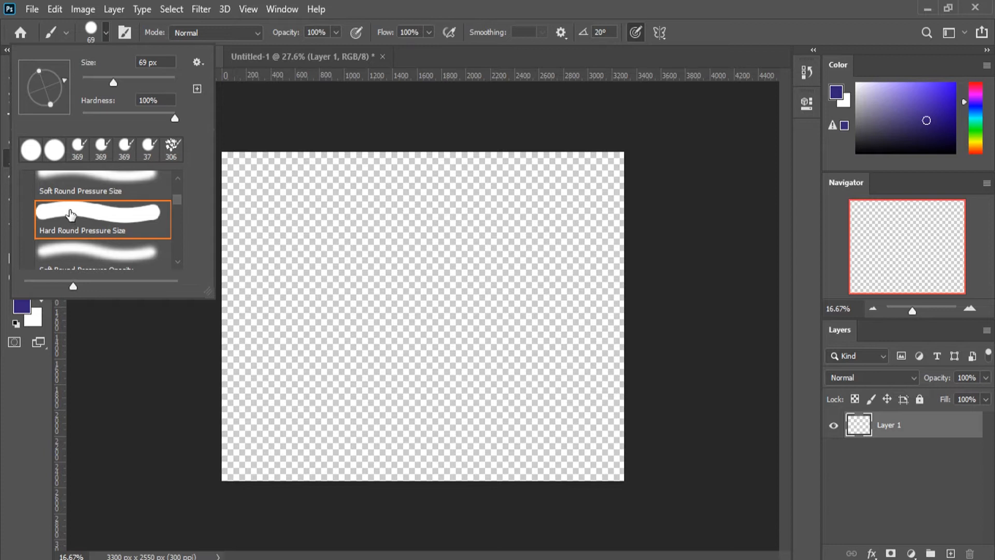
pyautogui.moveTo(63, 81)
pyautogui.mouseDown()
pyautogui.moveTo(63, 101)
pyautogui.moveTo(37, 94)
pyautogui.moveTo(50, 114)
pyautogui.moveTo(46, 73)
pyautogui.mouseUp()
pyautogui.moveTo(48, 77); pyautogui.dragTo(51, 75)
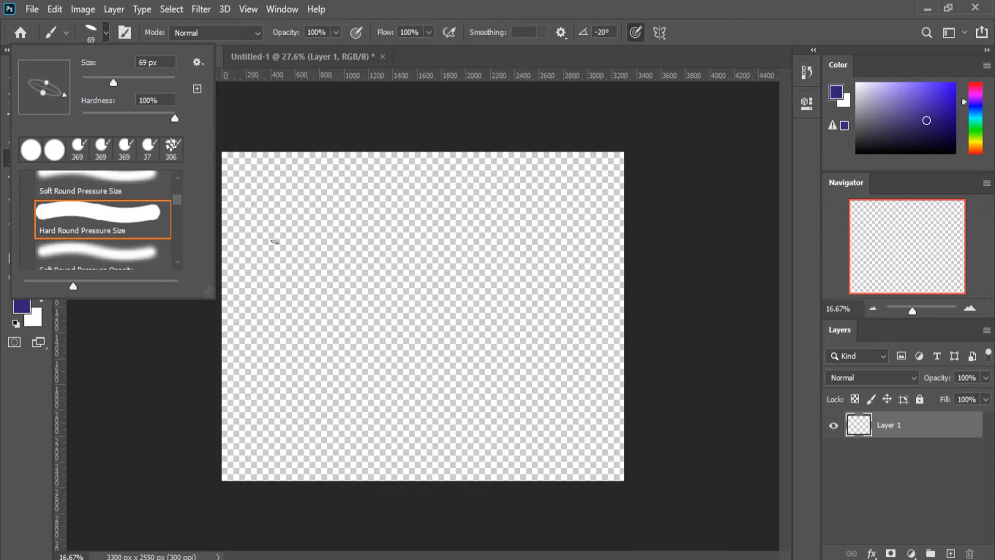
# Step: Paint three steep slanted strokes on the left half and three shallow diagonal strokes near the upper right of the canvas
pyautogui.click(280, 211)
pyautogui.moveTo(281, 211); pyautogui.dragTo(242, 377)
pyautogui.moveTo(334, 223); pyautogui.dragTo(307, 364)
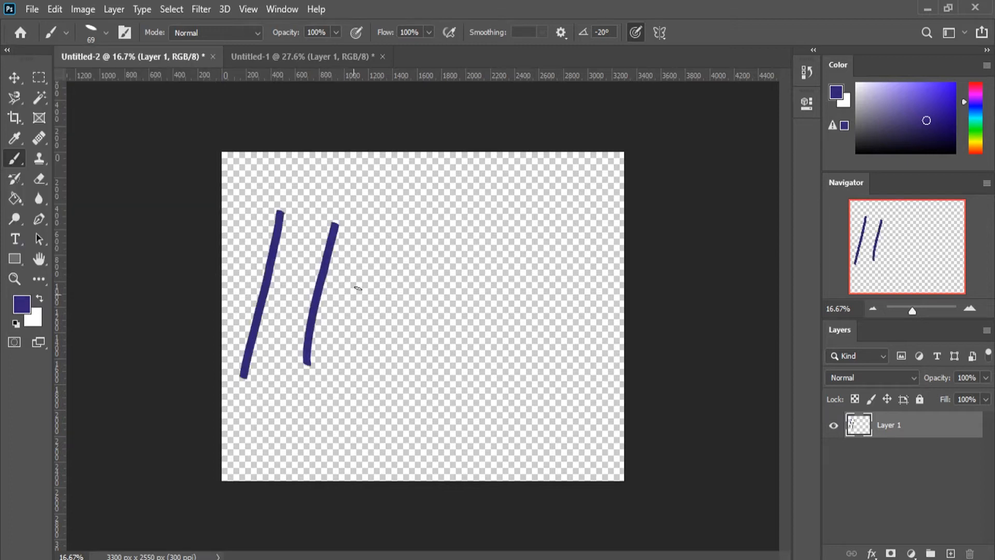
pyautogui.moveTo(387, 237); pyautogui.dragTo(357, 380)
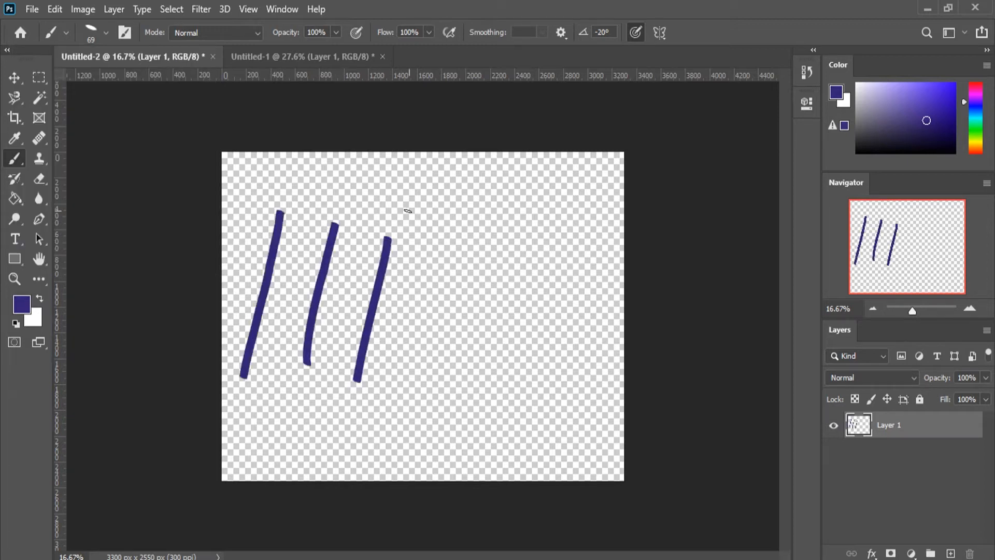
pyautogui.moveTo(384, 194); pyautogui.dragTo(536, 248)
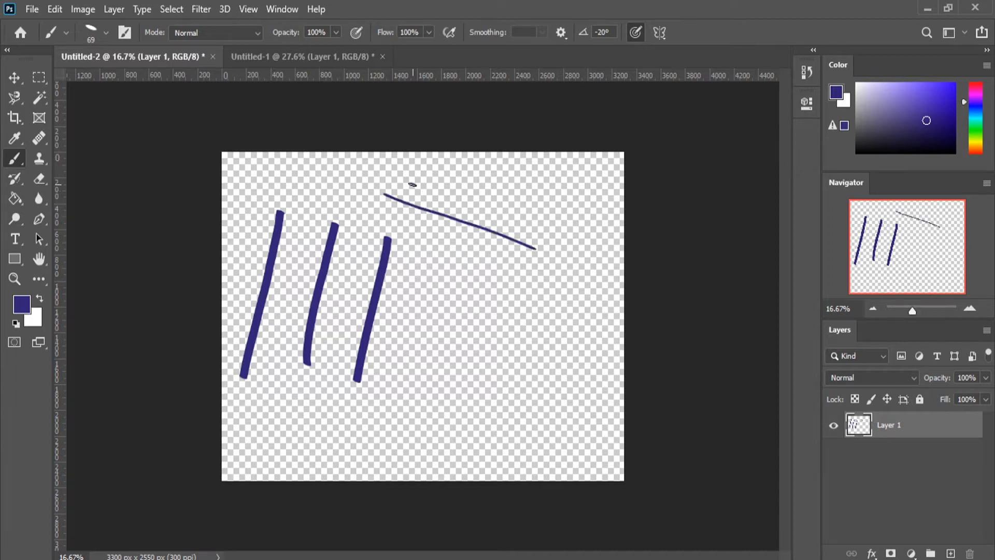
pyautogui.moveTo(409, 182); pyautogui.dragTo(564, 223)
pyautogui.moveTo(449, 170); pyautogui.dragTo(546, 207)
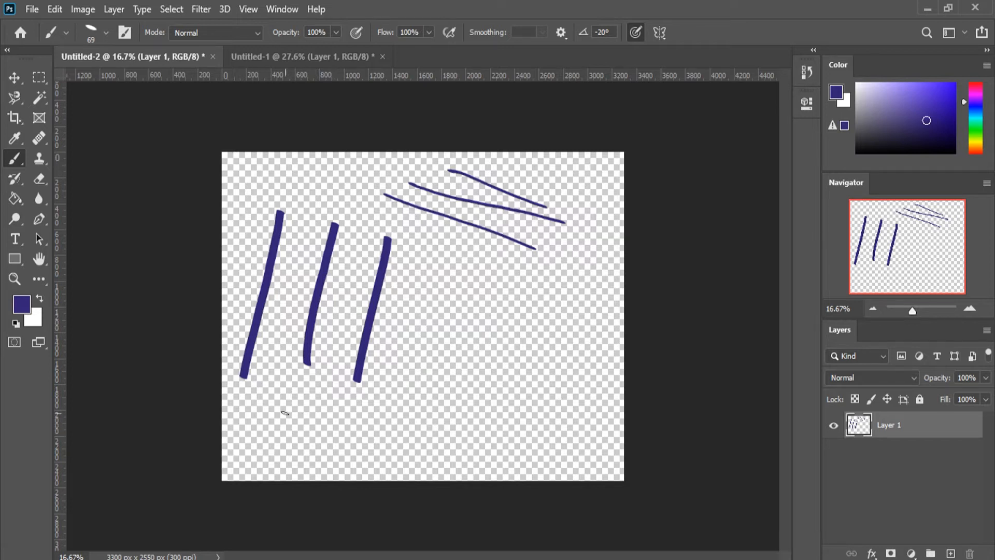
# Step: Handwrite a first name along the lower part of the canvas with the flattened brush
pyautogui.moveTo(275, 407); pyautogui.dragTo(352, 388)
pyautogui.moveTo(307, 412)
pyautogui.mouseDown()
pyautogui.moveTo(313, 434)
pyautogui.moveTo(278, 461)
pyautogui.mouseUp()
pyautogui.moveTo(355, 397)
pyautogui.mouseDown()
pyautogui.moveTo(346, 437)
pyautogui.moveTo(373, 445)
pyautogui.moveTo(413, 431)
pyautogui.moveTo(495, 430)
pyautogui.moveTo(480, 439)
pyautogui.mouseUp()
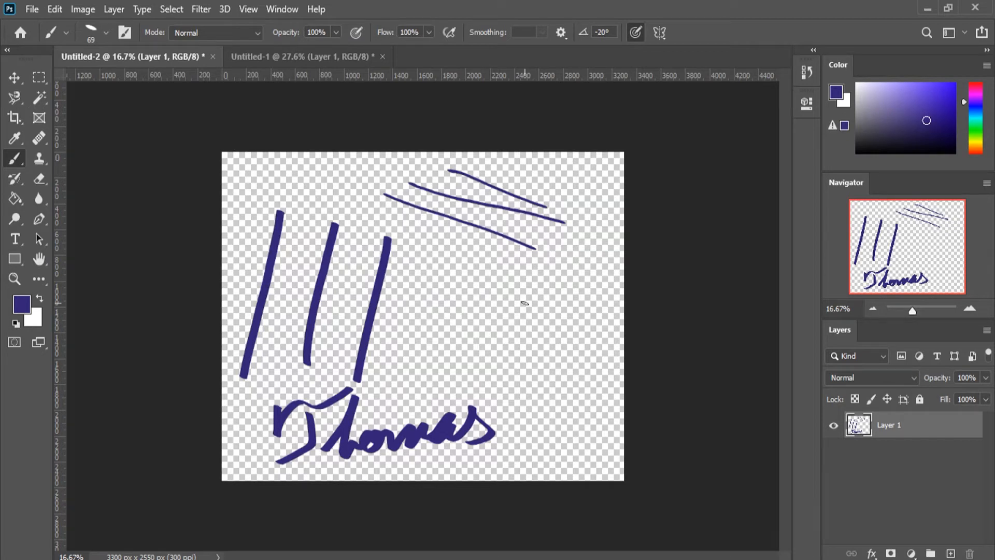
# Step: Undo the handwritten name and all the slanted strokes until the canvas is empty
pyautogui.hotkey('ctrl', 'z')
pyautogui.hotkey('ctrl', 'z')
pyautogui.hotkey('ctrl', 'z')
pyautogui.hotkey('ctrl', 'z')
pyautogui.hotkey('ctrl', 'z')
pyautogui.hotkey('ctrl', 'z')
pyautogui.hotkey('ctrl', 'z')
pyautogui.hotkey('ctrl', 'z')
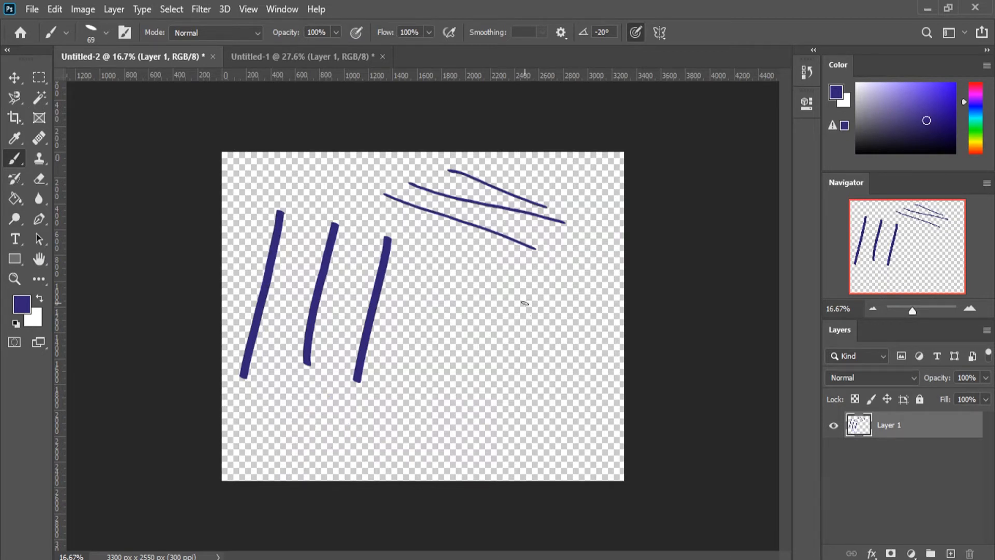
pyautogui.hotkey('ctrl', 'z')
pyautogui.hotkey('ctrl', 'z')
pyautogui.hotkey('ctrl', 'z')
pyautogui.hotkey('ctrl', 'z')
pyautogui.hotkey('ctrl', 'z')
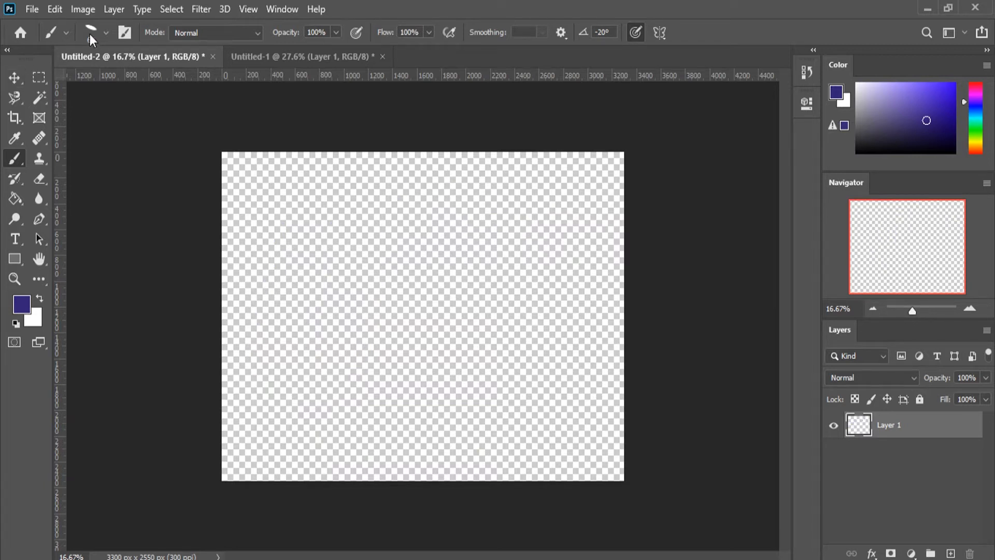
# Step: Rotate the flattened brush tip to -41° and paint two parallel diagonal strokes descending to the right
pyautogui.click(105, 33)
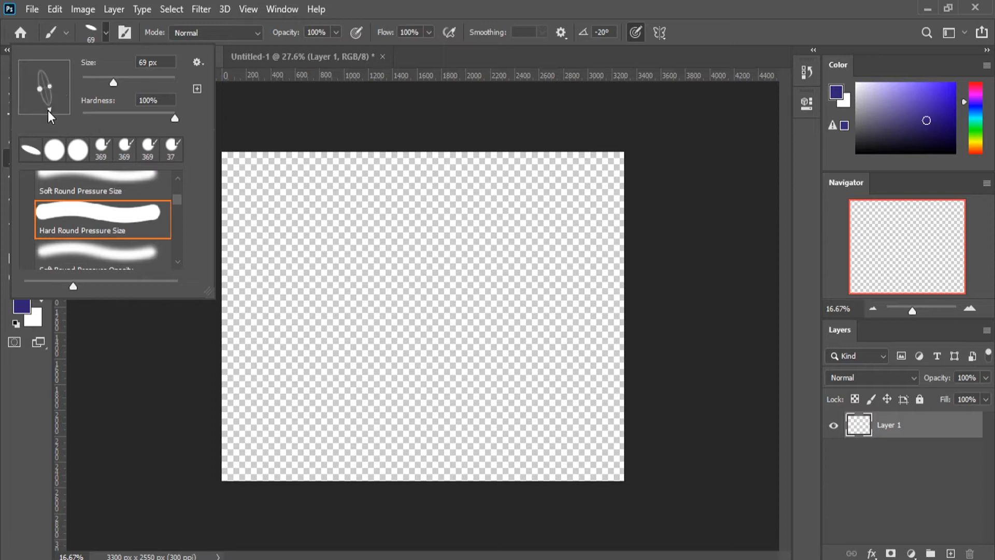
pyautogui.moveTo(48, 110)
pyautogui.mouseDown()
pyautogui.moveTo(31, 108)
pyautogui.moveTo(71, 112)
pyautogui.mouseUp()
pyautogui.moveTo(280, 210); pyautogui.dragTo(437, 392)
pyautogui.moveTo(275, 234); pyautogui.dragTo(436, 447)
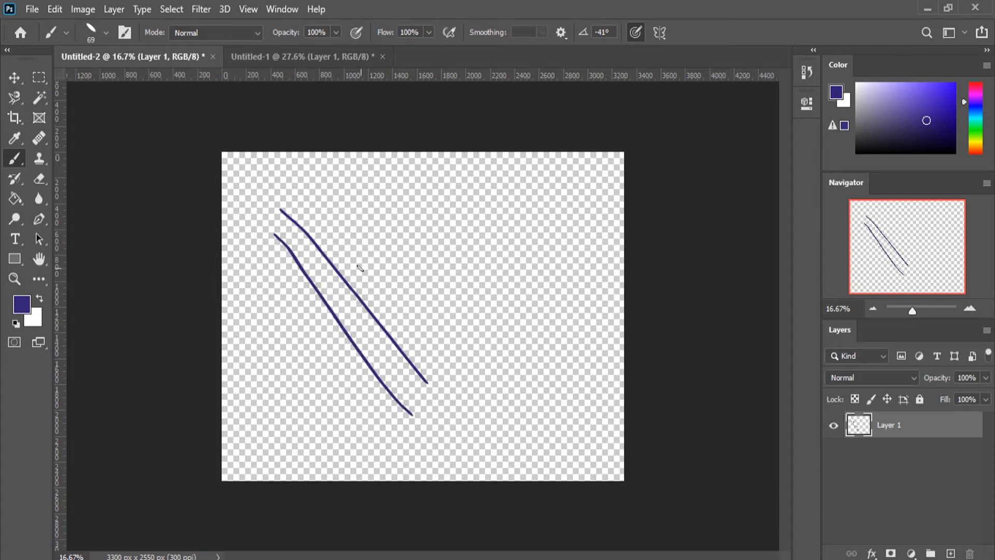
# Step: Rotate the flattened brush tip to -129° and paint two more parallel diagonals beside the thin ones
pyautogui.click(99, 27)
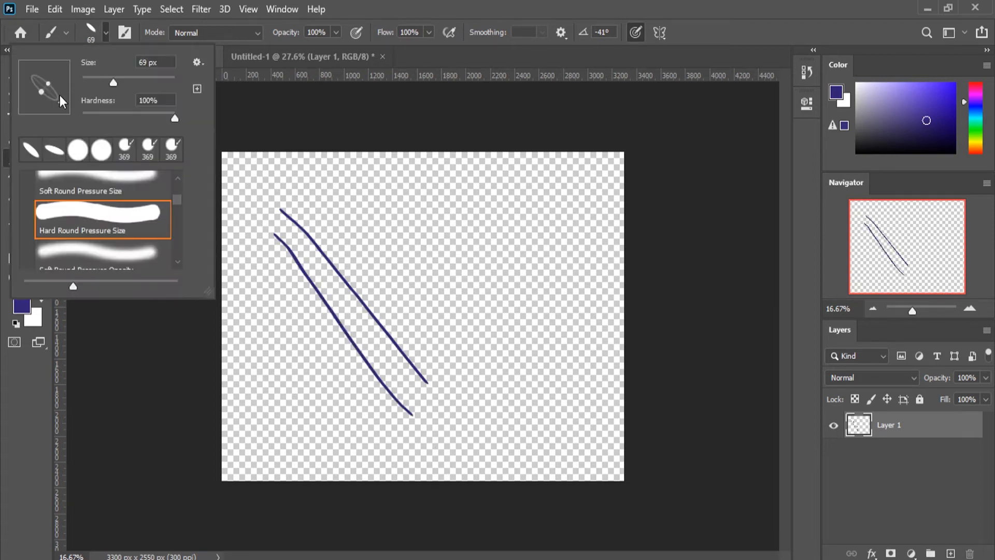
pyautogui.moveTo(60, 96); pyautogui.dragTo(27, 107)
pyautogui.moveTo(319, 195); pyautogui.dragTo(489, 386)
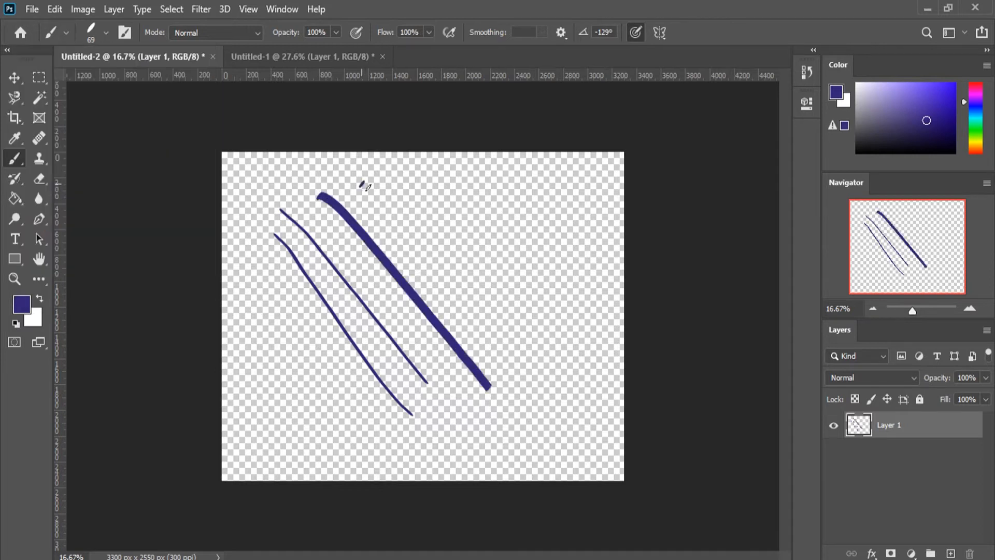
pyautogui.moveTo(366, 186); pyautogui.dragTo(536, 353)
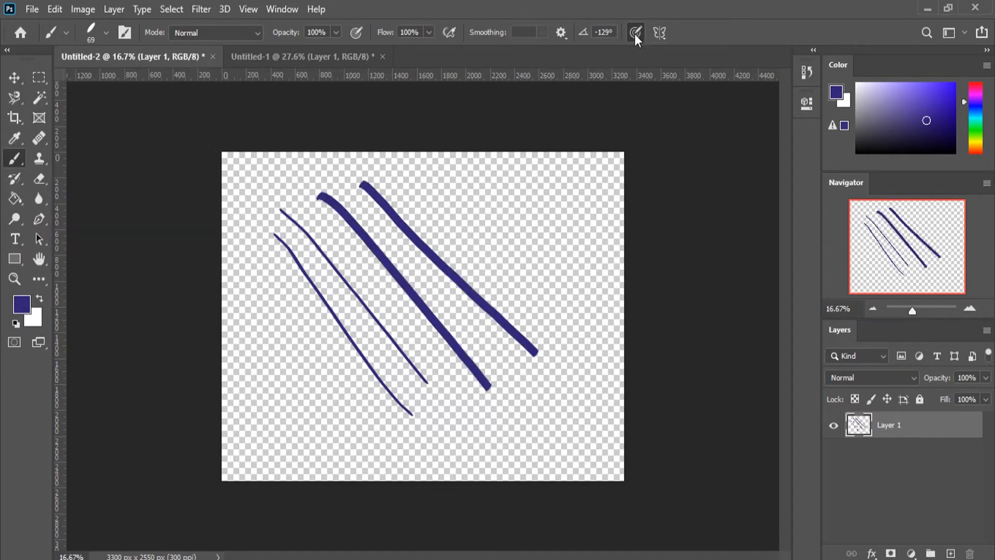
# Step: Make the brush tip fully round at a 52° angle and paint two diagonal strokes near the upper right
pyautogui.click(105, 29)
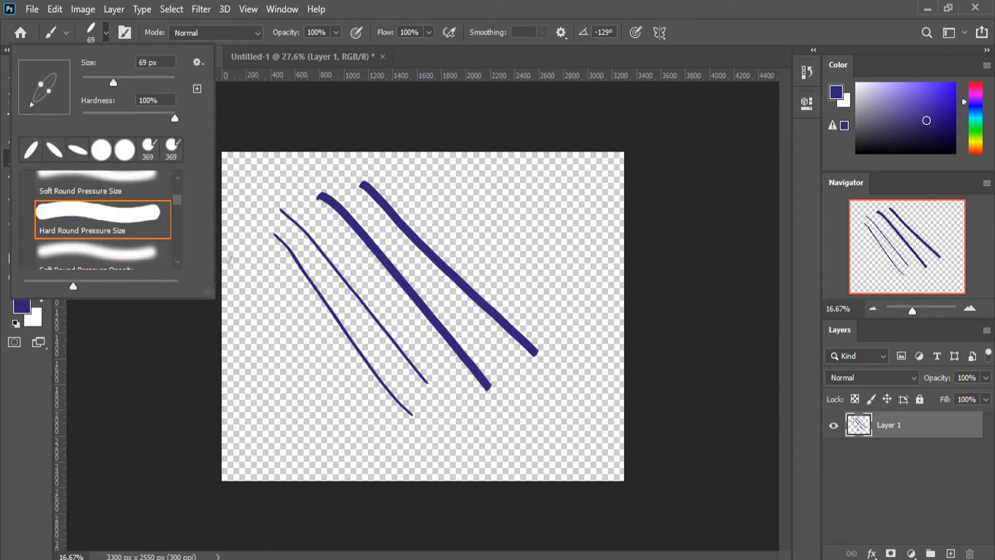
pyautogui.moveTo(47, 91)
pyautogui.mouseDown()
pyautogui.moveTo(58, 101)
pyautogui.moveTo(46, 79)
pyautogui.moveTo(51, 86)
pyautogui.mouseUp()
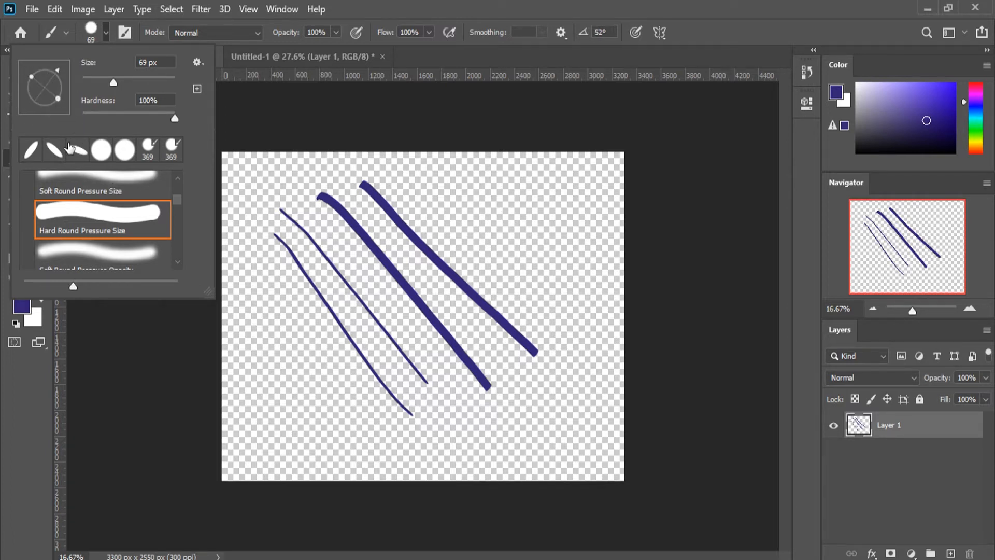
pyautogui.moveTo(421, 177); pyautogui.dragTo(549, 295)
pyautogui.moveTo(474, 168); pyautogui.dragTo(602, 307)
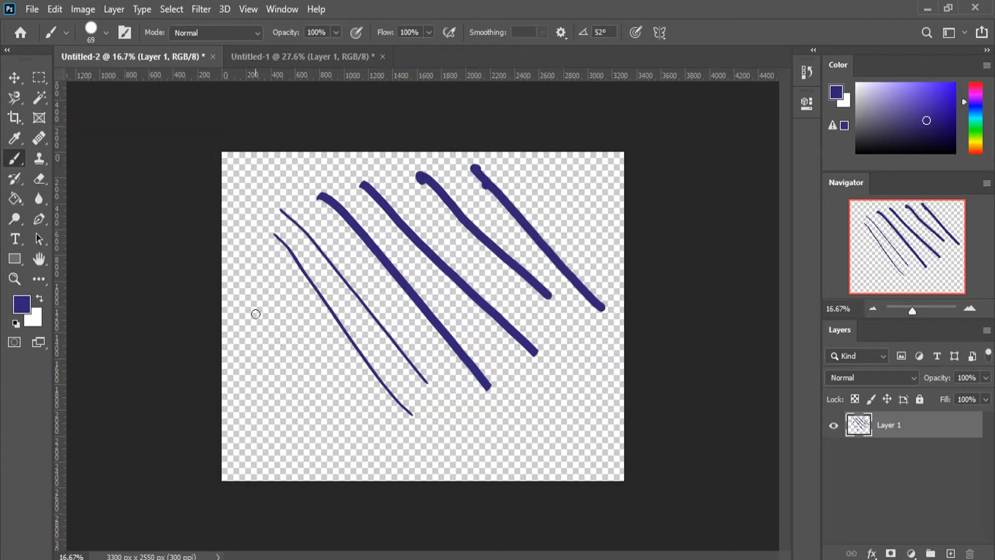
# Step: Paint a diagonal stroke at the left of the canvas and a large looping scribble across the other strokes
pyautogui.moveTo(258, 263); pyautogui.dragTo(365, 429)
pyautogui.click(278, 404)
pyautogui.moveTo(278, 403)
pyautogui.mouseDown()
pyautogui.moveTo(427, 384)
pyautogui.moveTo(345, 392)
pyautogui.moveTo(376, 510)
pyautogui.moveTo(469, 237)
pyautogui.moveTo(519, 355)
pyautogui.moveTo(520, 265)
pyautogui.mouseUp()
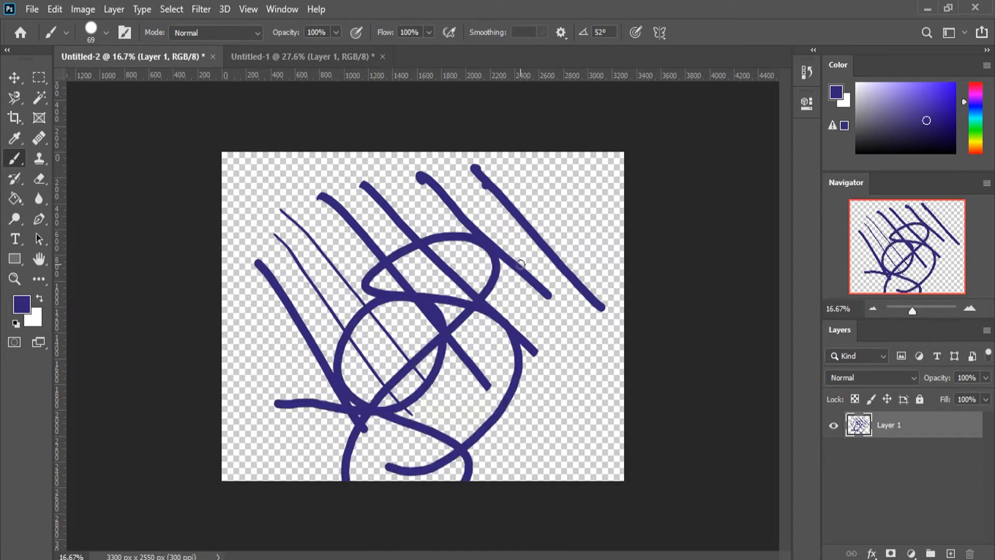
# Step: Undo the looping scribble and all the diagonal strokes on the canvas
pyautogui.hotkey('ctrl', 'z')
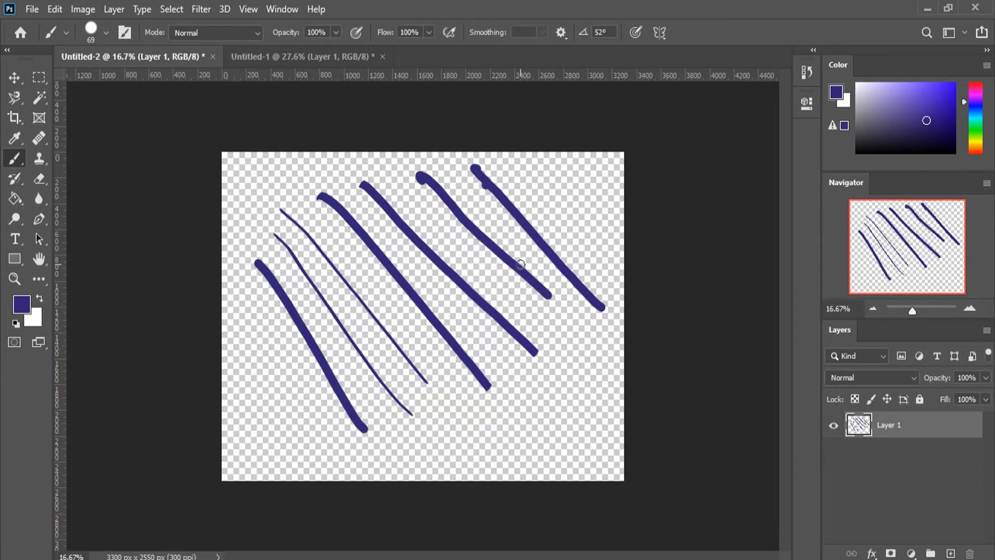
pyautogui.hotkey('ctrl', 'z')
pyautogui.hotkey('ctrl', 'z')
pyautogui.hotkey('ctrl', 'z')
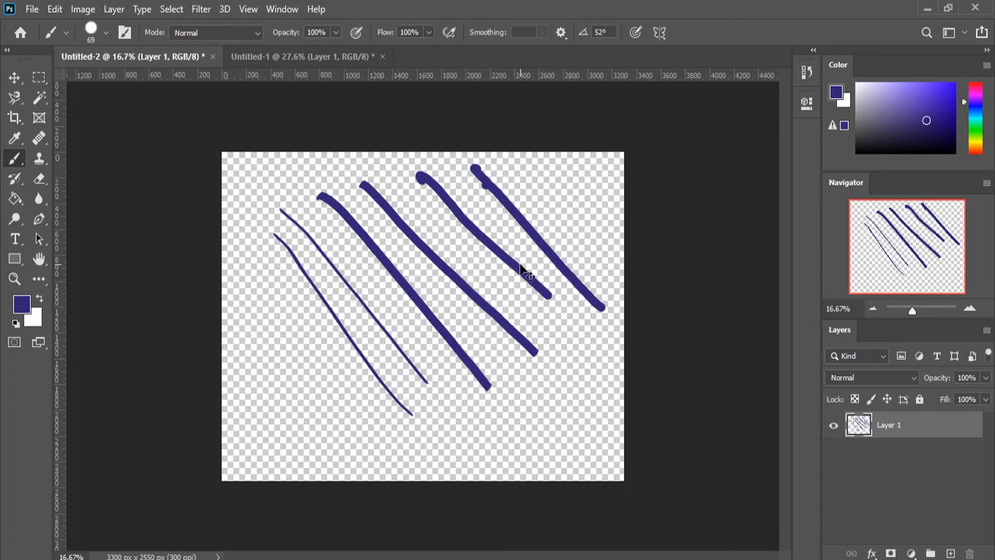
pyautogui.hotkey('ctrl', 'z')
pyautogui.hotkey('ctrl', 'z')
pyautogui.hotkey('ctrl', 'z')
pyautogui.hotkey('ctrl', 'z')
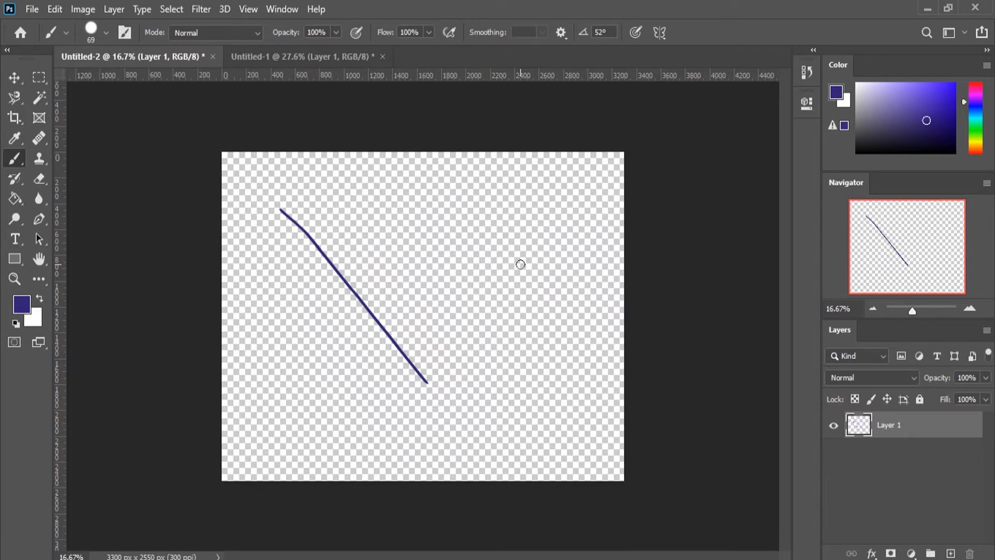
# Step: Set the brush size to 28 px and paint a long diagonal stroke across the lower left of the canvas
pyautogui.click(105, 33)
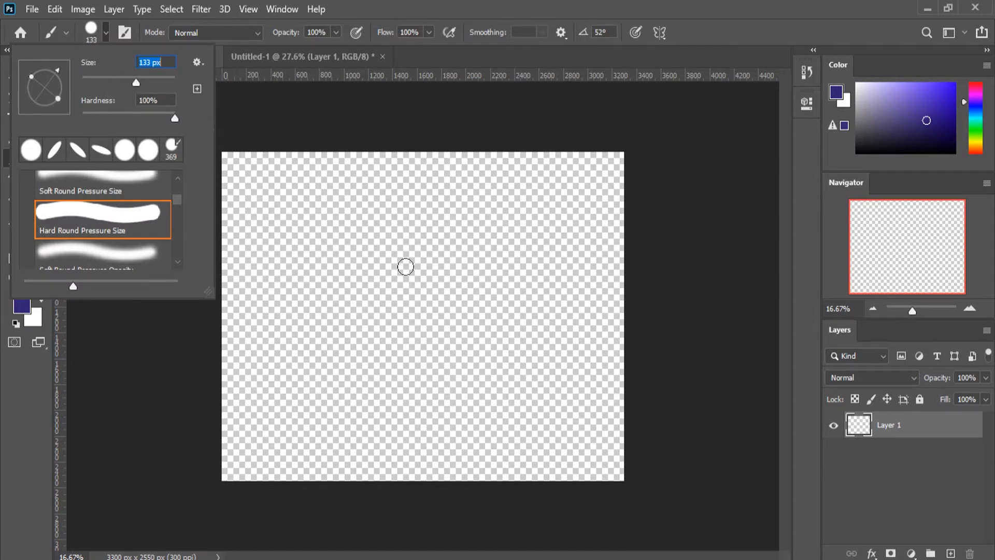
pyautogui.click(104, 85)
pyautogui.click(95, 79)
pyautogui.moveTo(258, 249); pyautogui.dragTo(446, 462)
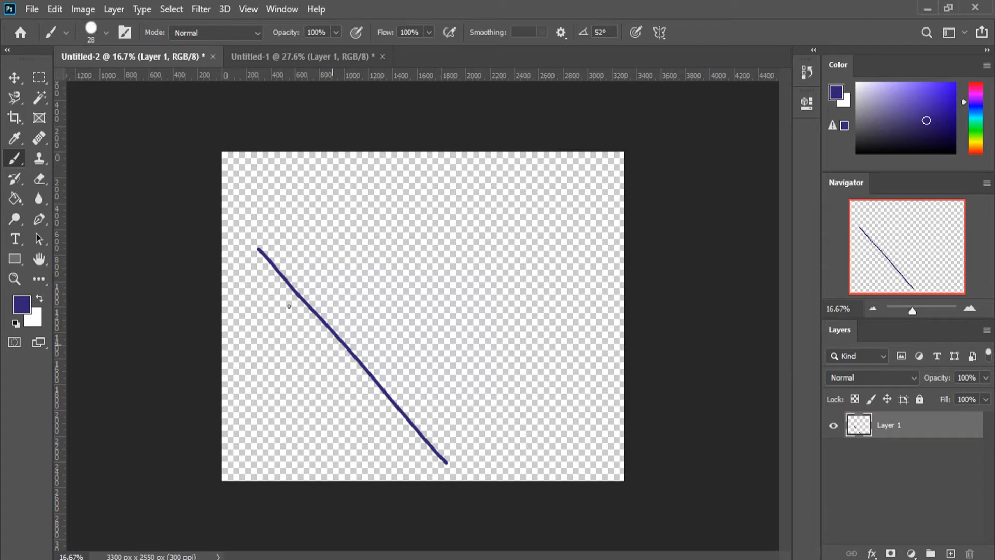
# Step: Set the brush size to 354 px and paint a thick diagonal stroke above the thin one, from upper left to lower right
pyautogui.click(106, 33)
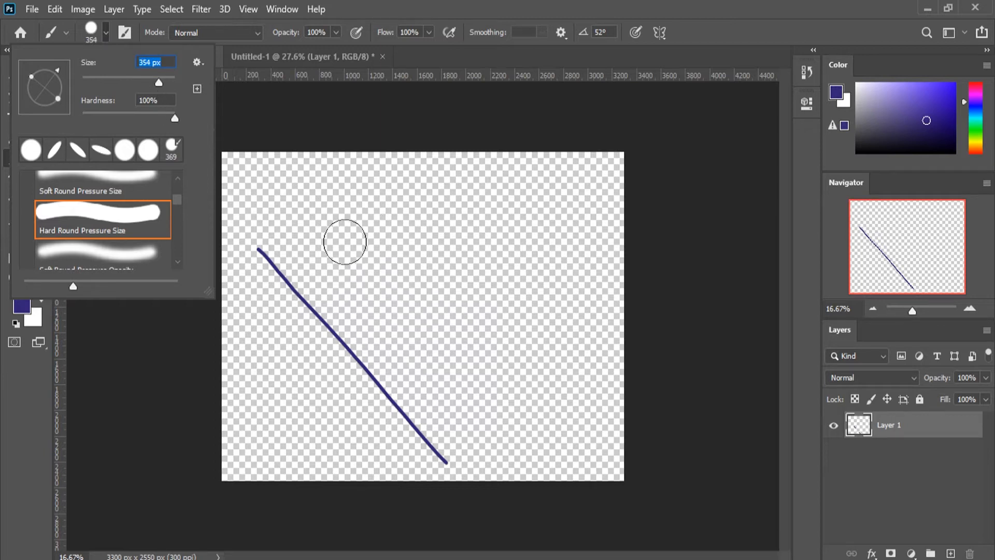
pyautogui.click(333, 202)
pyautogui.moveTo(332, 203); pyautogui.dragTo(561, 419)
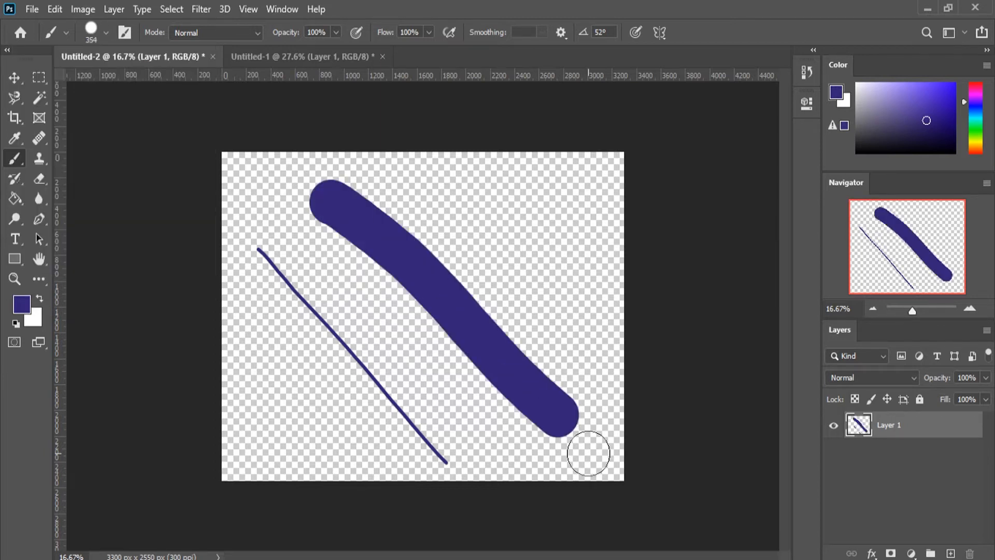
# Step: Undo both diagonal strokes and review the brush's hardness setting
pyautogui.hotkey('ctrl', 'z')
pyautogui.hotkey('ctrl', 'z')
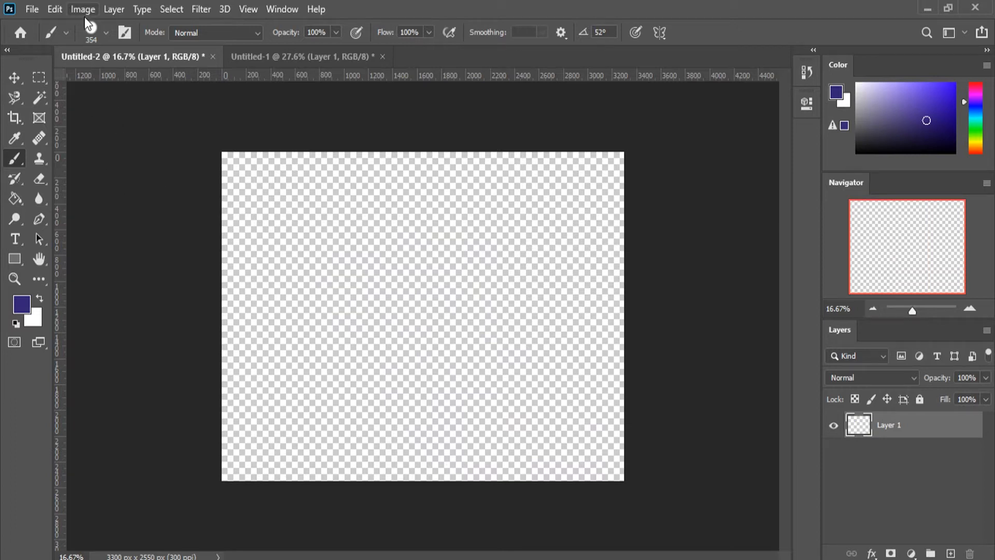
pyautogui.click(105, 33)
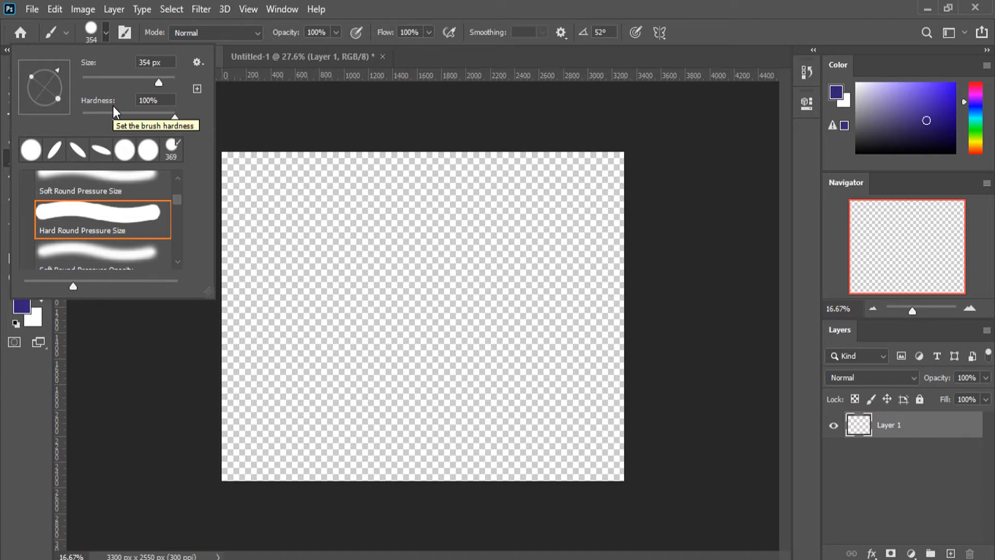
pyautogui.click(28, 373)
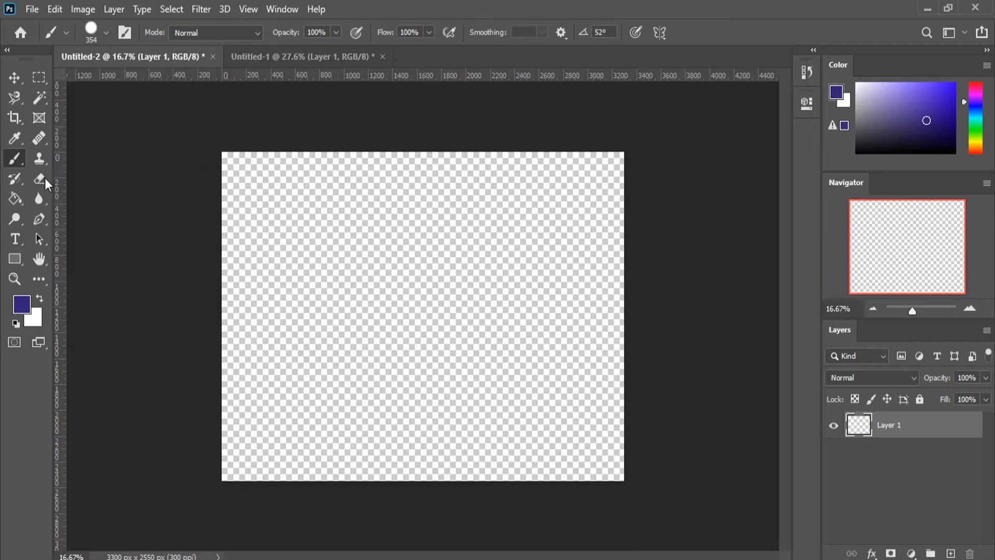
# Step: Switch to the Elliptical Marquee Tool, draw a test ellipse near the middle of the canvas and deselect it
pyautogui.click(39, 99)
pyautogui.click(40, 80)
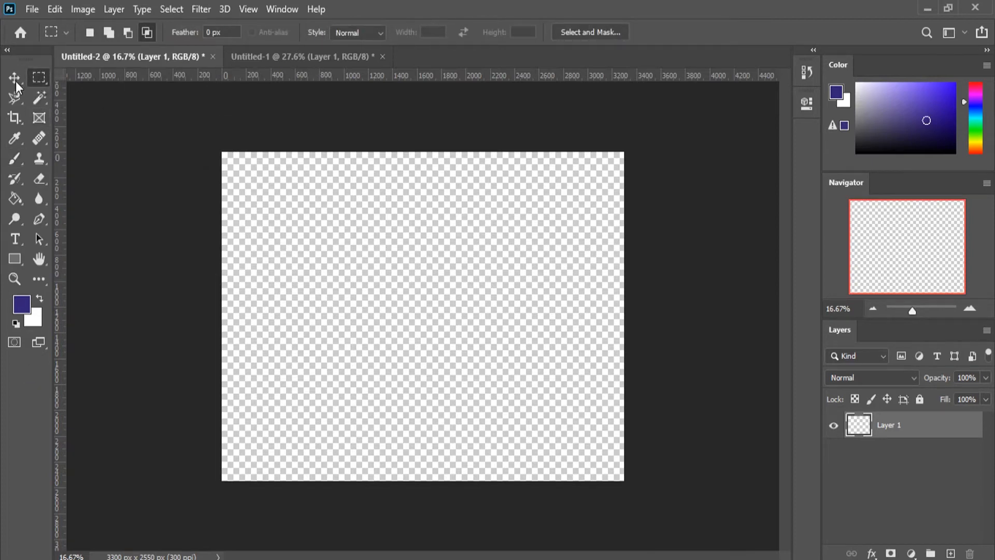
pyautogui.rightClick(38, 80)
pyautogui.click(72, 94)
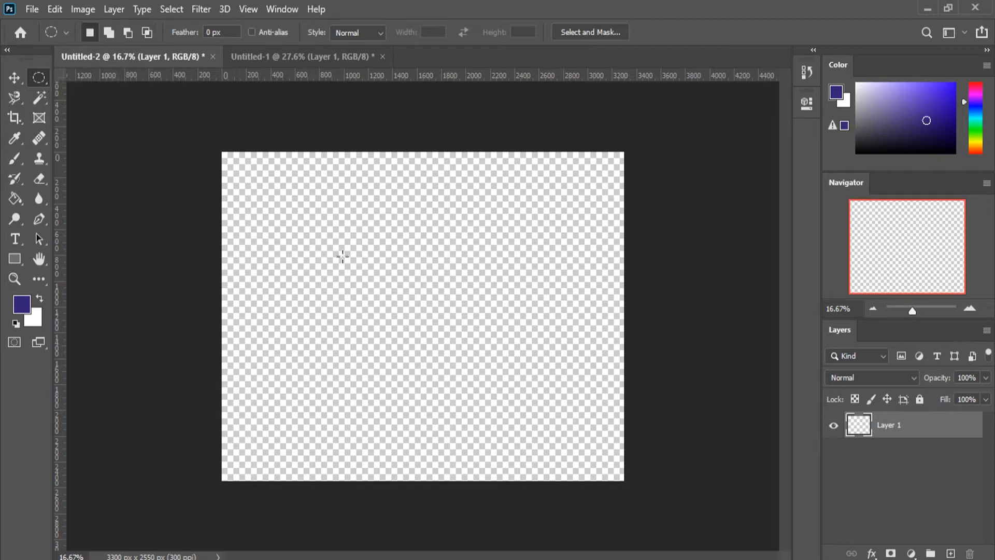
pyautogui.moveTo(301, 241); pyautogui.dragTo(462, 408)
pyautogui.hotkey('ctrl', 'd')
# Step: Draw an elliptical selection with a 20.3 px feather left of the canvas centre and fill it with the purple foreground colour
pyautogui.moveTo(181, 32); pyautogui.dragTo(325, 76)
pyautogui.moveTo(277, 230); pyautogui.dragTo(440, 400)
pyautogui.click(15, 199)
pyautogui.click(344, 336)
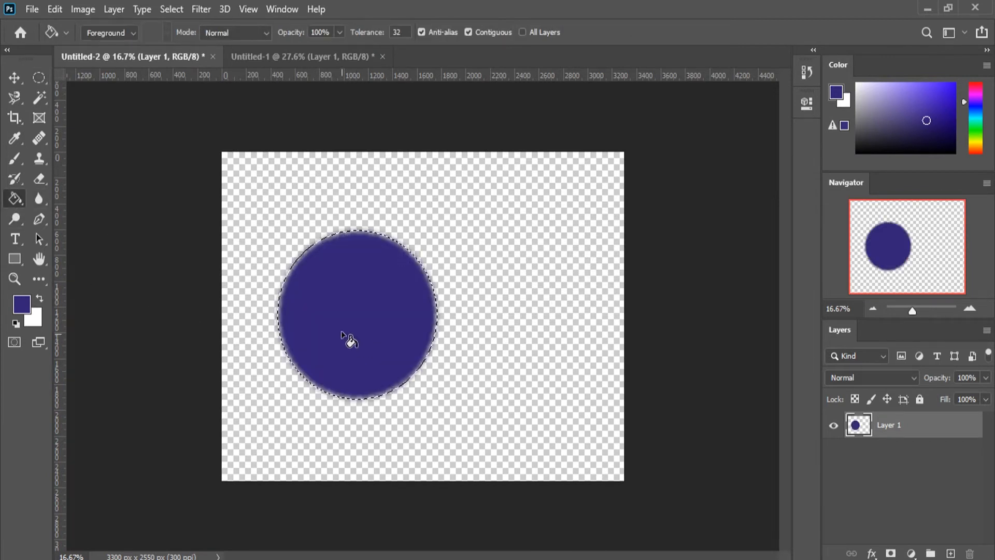
# Step: Deselect the soft-edged purple ellipse and reset the marquee's feather to 0 px
pyautogui.click(39, 77)
pyautogui.hotkey('ctrl', 'd')
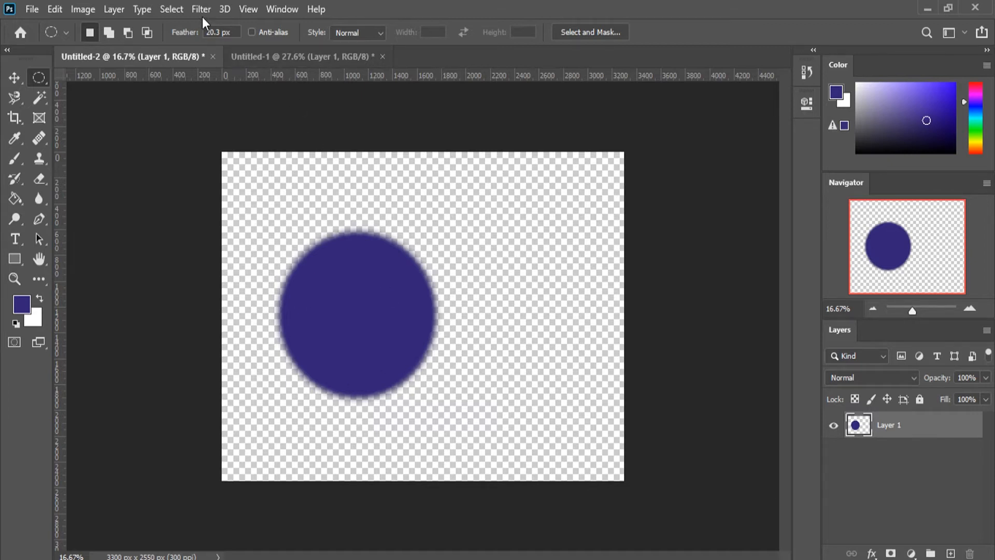
pyautogui.moveTo(187, 34); pyautogui.dragTo(119, 31)
pyautogui.moveTo(194, 36); pyautogui.dragTo(157, 39)
# Step: Switch to the Brush Tool and set the brush size to 80 px
pyautogui.click(16, 158)
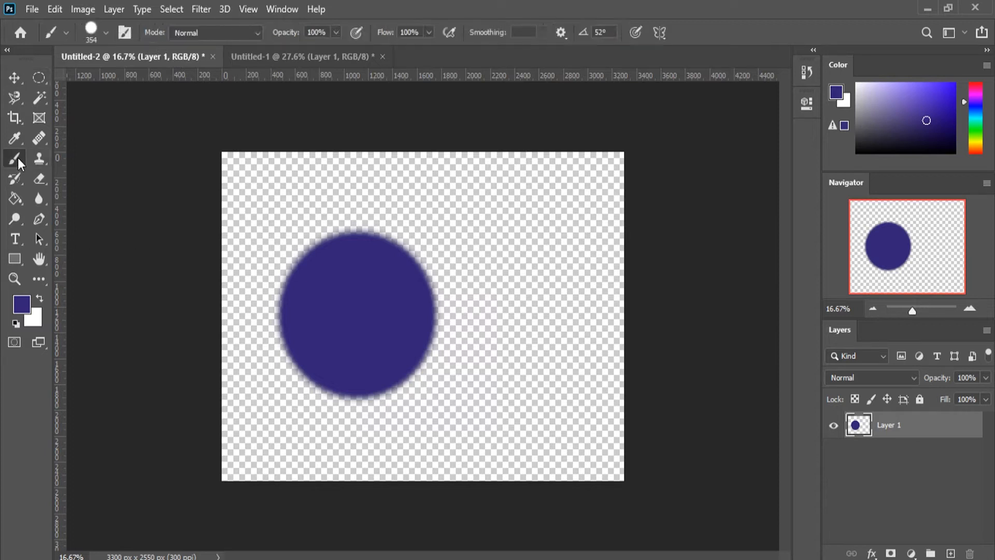
pyautogui.click(105, 32)
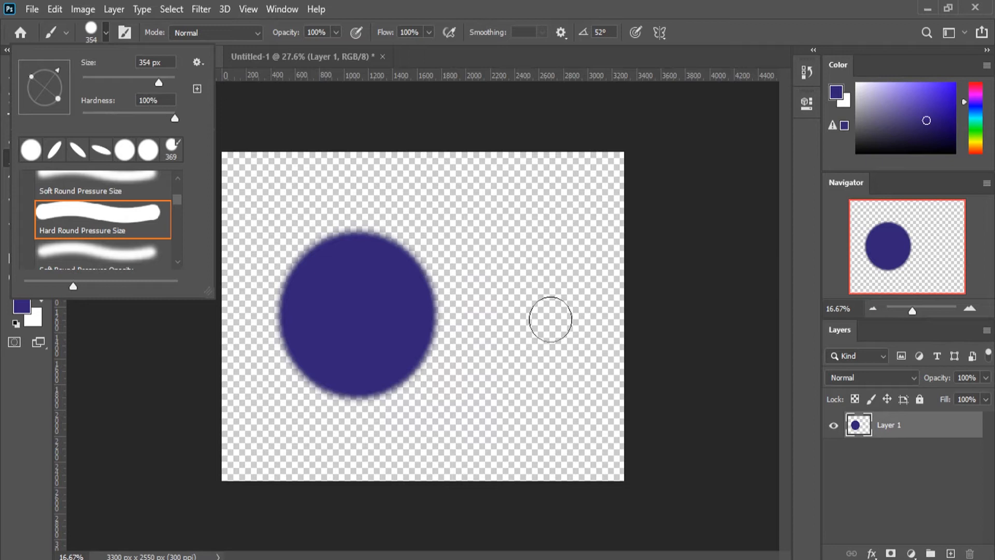
pyautogui.click(129, 76)
pyautogui.moveTo(129, 76); pyautogui.dragTo(124, 80)
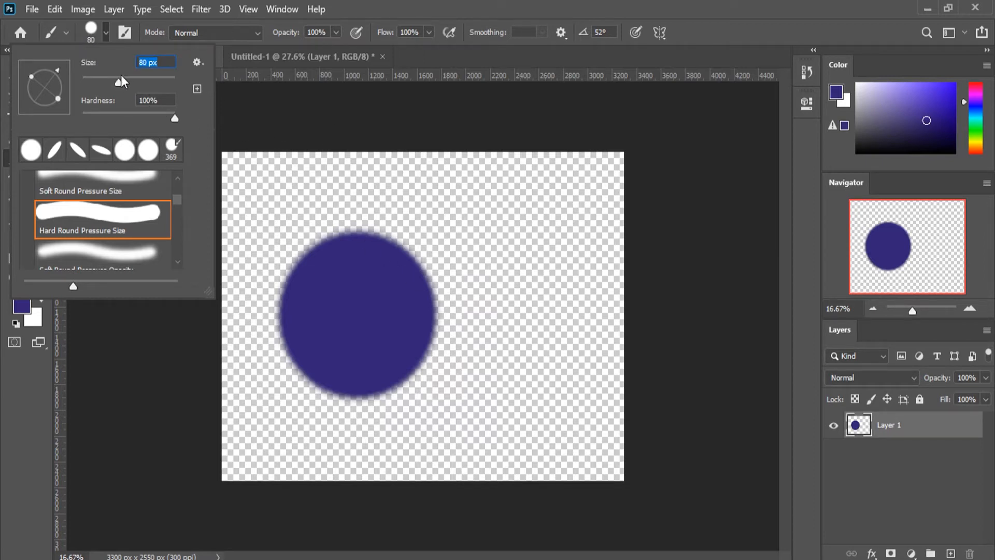
pyautogui.write('80')
pyautogui.press('Return')
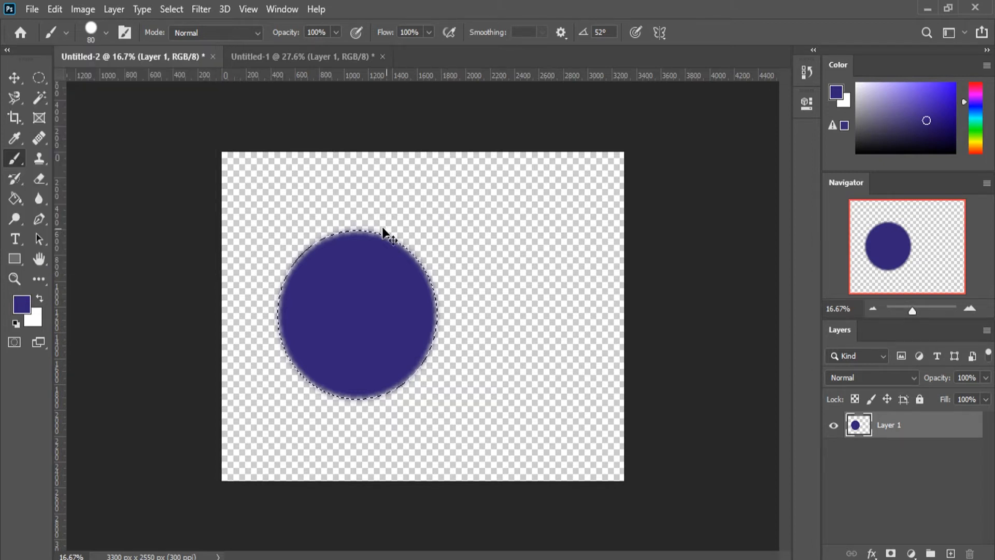
# Step: Delete the purple ellipse from the layer and clear its selection
pyautogui.press('Delete')
pyautogui.click(39, 78)
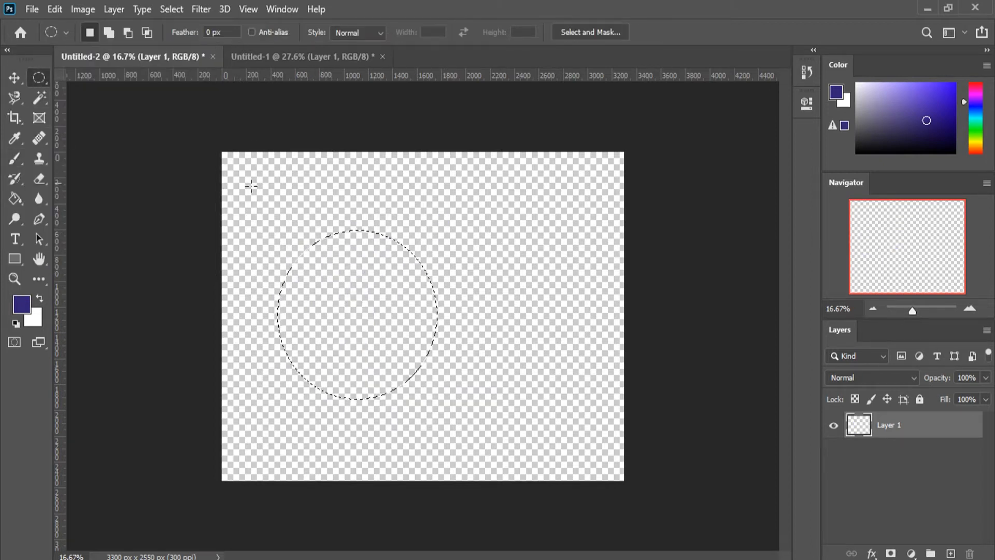
pyautogui.click(258, 192)
# Step: Paint a vertical stroke down the right part of the canvas on a new layer with a 228 px brush at 100% hardness, and inspect its edge
pyautogui.click(11, 156)
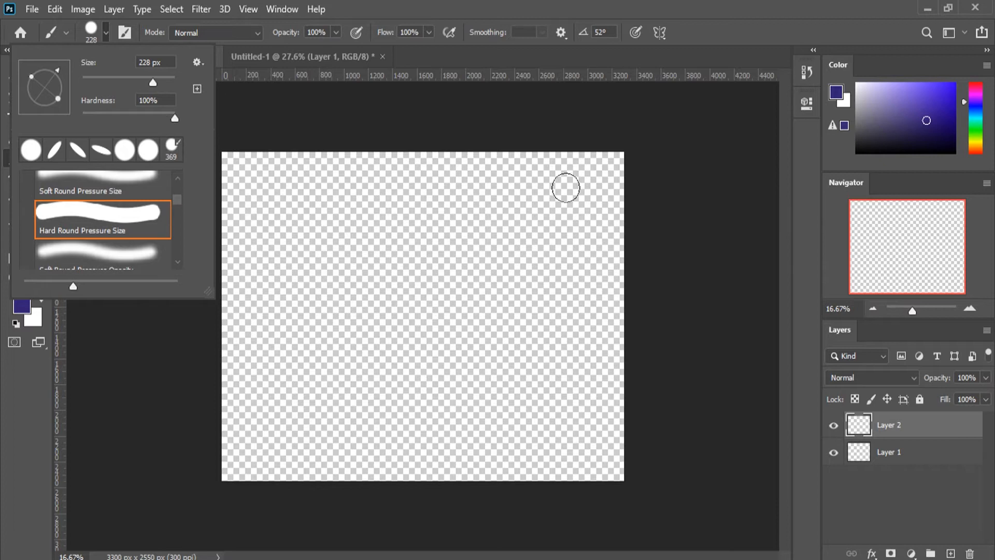
pyautogui.moveTo(527, 193); pyautogui.dragTo(515, 484)
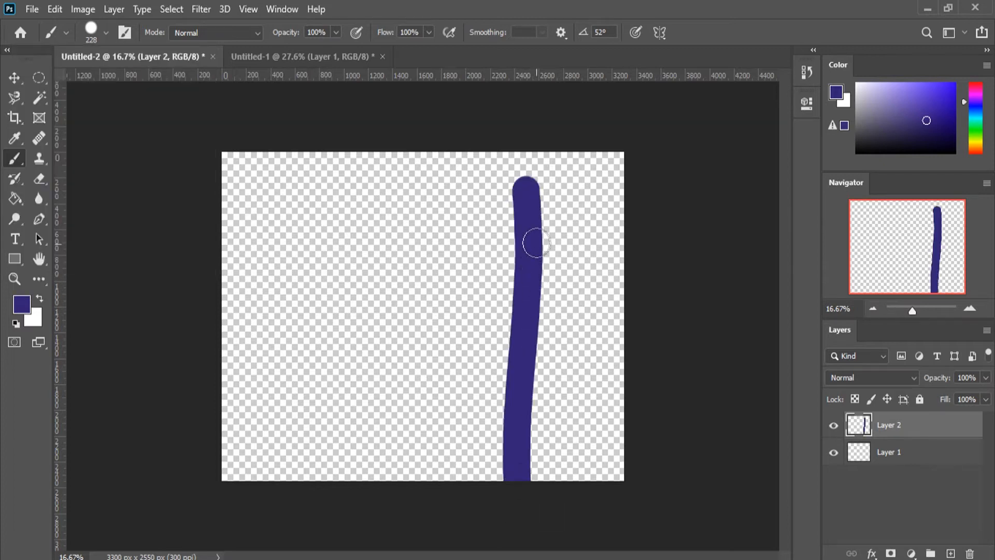
pyautogui.scroll(4, 535, 243)
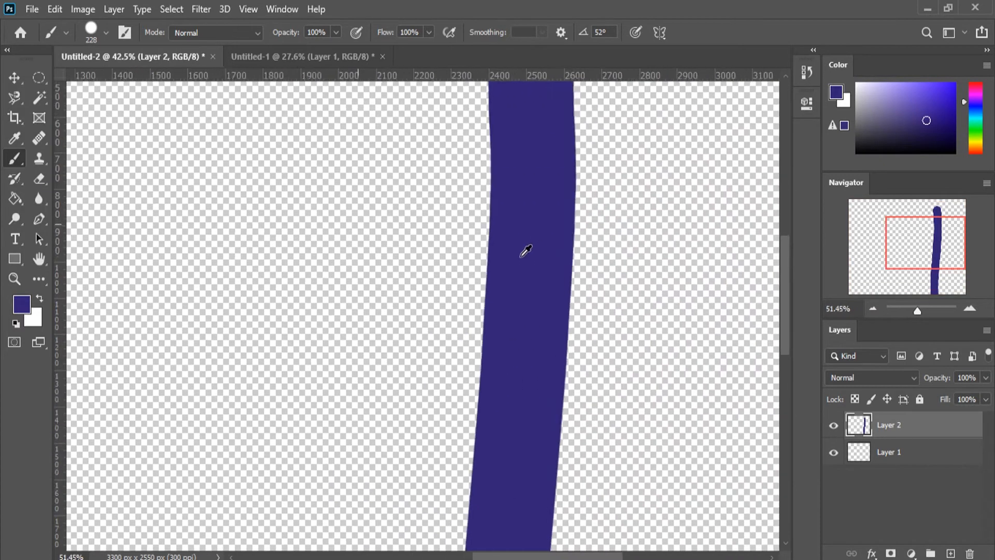
pyautogui.scroll(4, 525, 251)
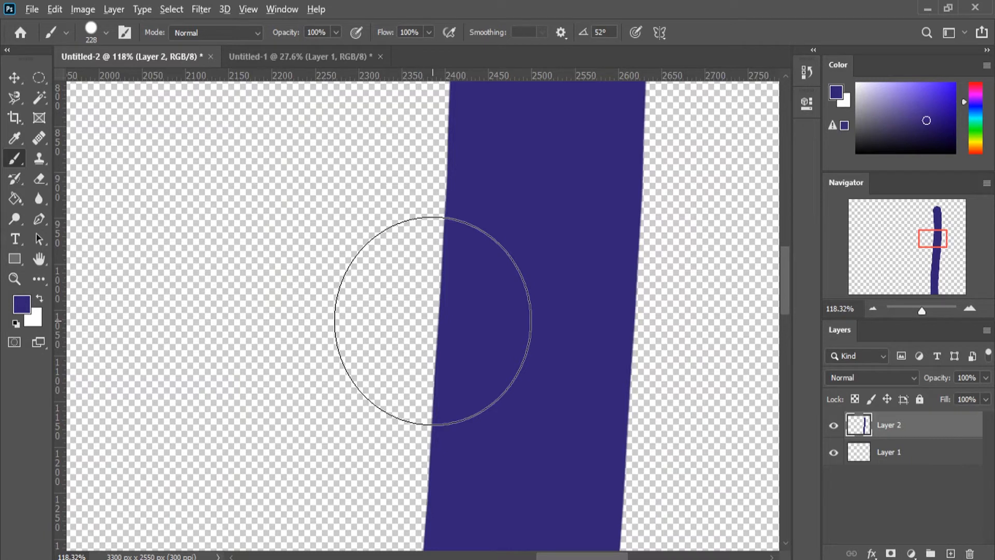
pyautogui.scroll(-8, 432, 320)
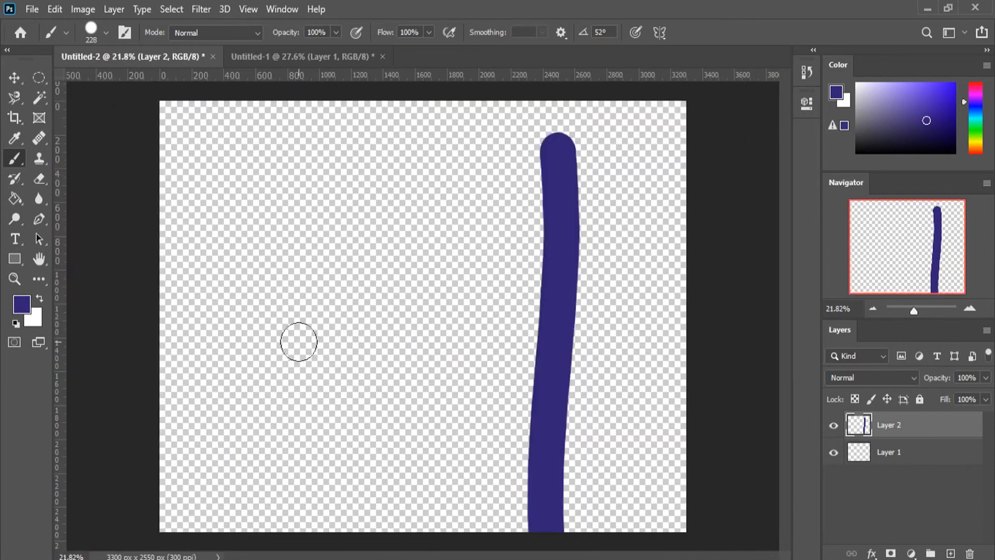
# Step: Set the brush hardness to 50% and paint a second vertical stroke near the middle of the canvas
pyautogui.click(106, 32)
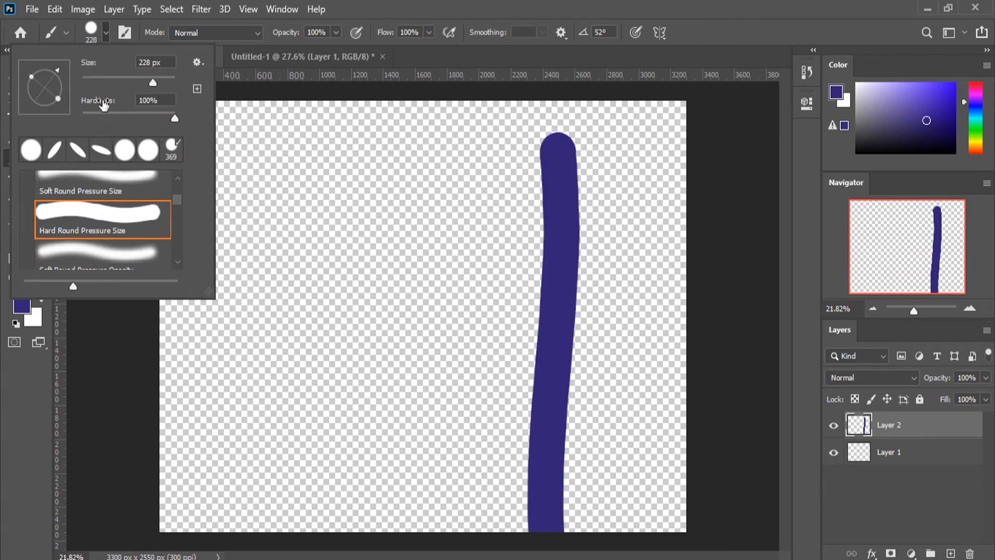
pyautogui.moveTo(174, 118); pyautogui.dragTo(130, 136)
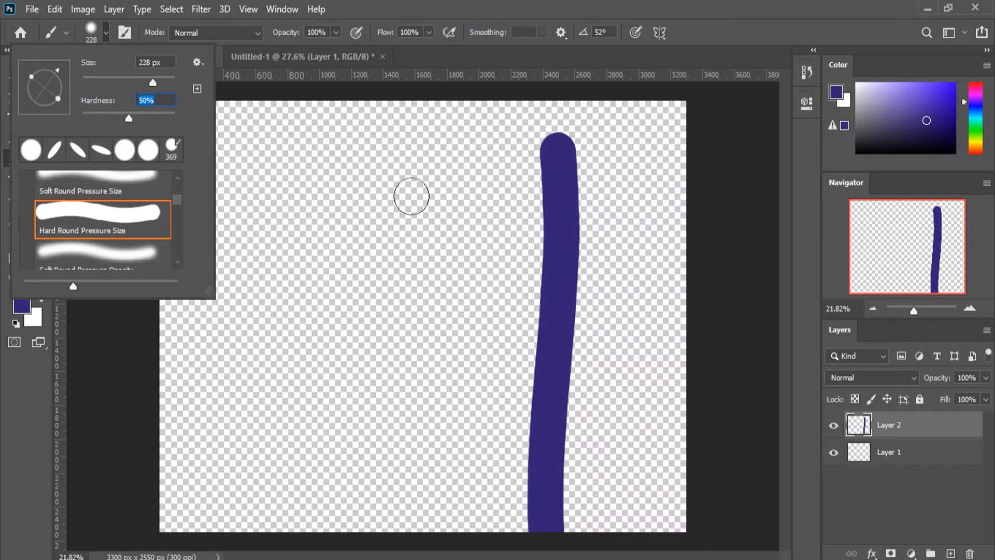
pyautogui.moveTo(415, 163); pyautogui.dragTo(432, 529)
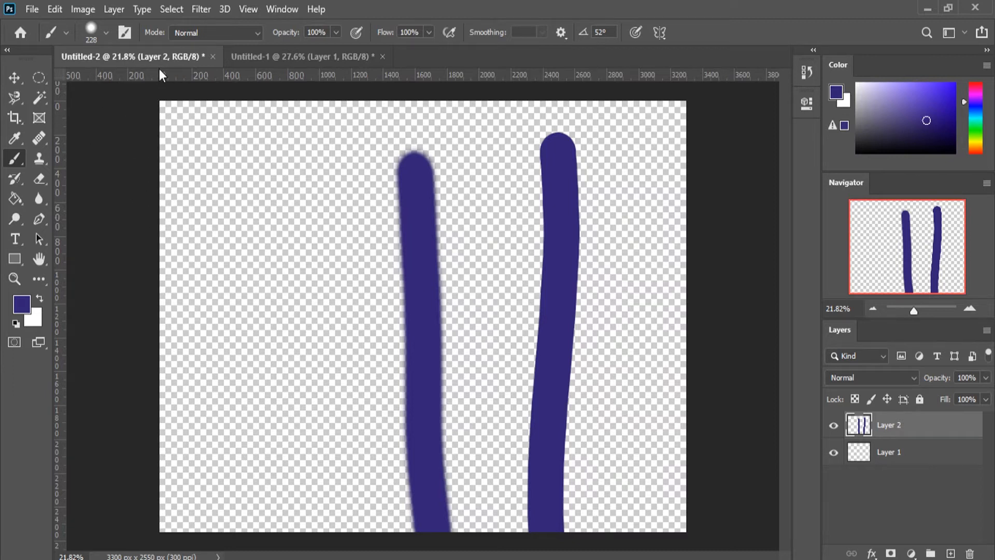
# Step: Set the brush hardness to 0% and paint a third vertical stroke in the left part of the canvas
pyautogui.rightClick(298, 334)
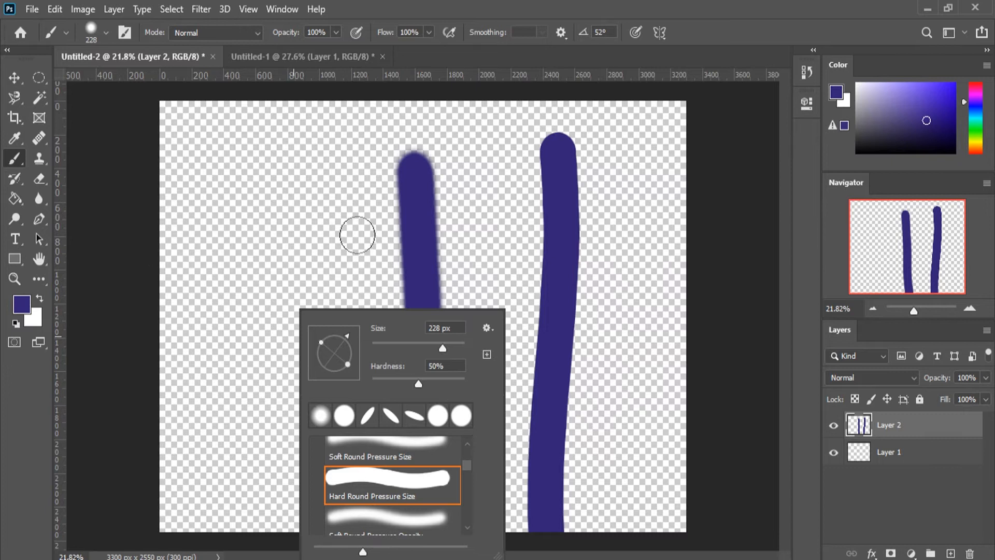
pyautogui.rightClick(296, 234)
pyautogui.rightClick(563, 288)
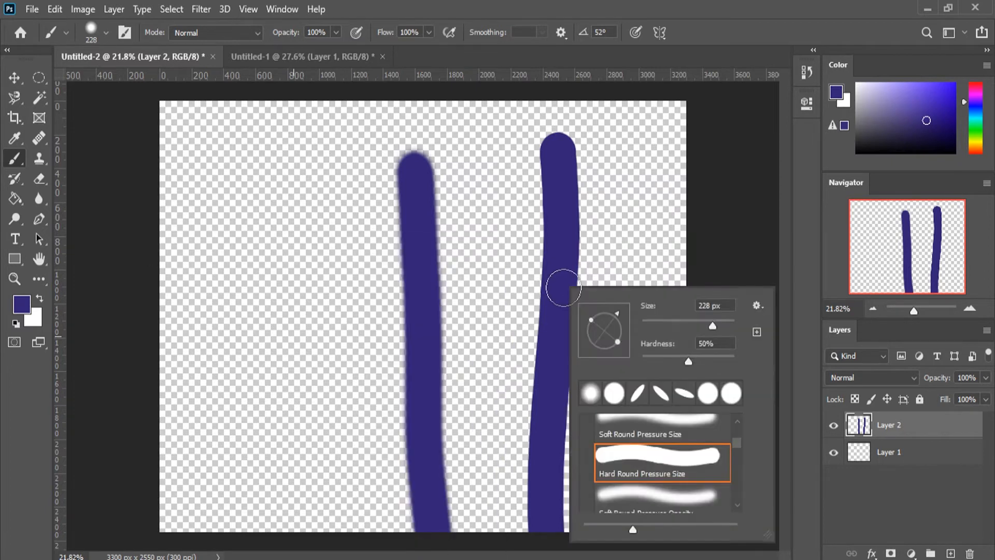
pyautogui.moveTo(688, 365); pyautogui.dragTo(567, 365)
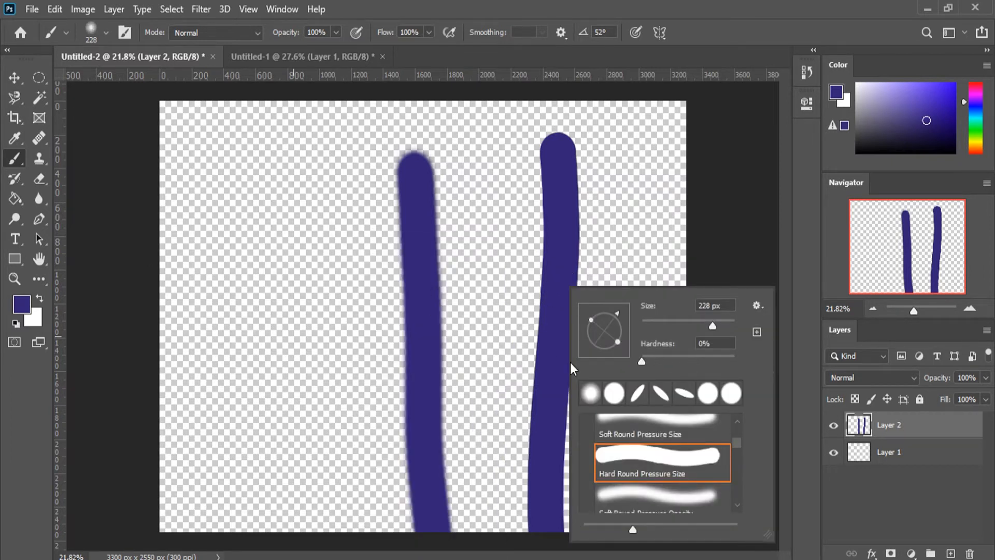
pyautogui.moveTo(273, 174); pyautogui.dragTo(303, 534)
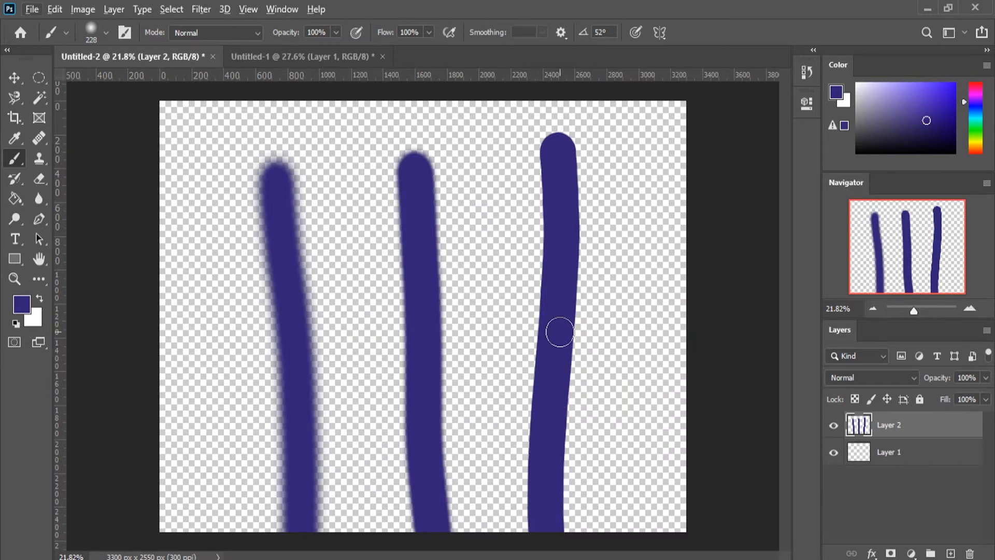
# Step: Inspect the middle stroke's edge up close and set the brush size to 14 px
pyautogui.keyDown('alt'); pyautogui.scroll(3, 393, 275); pyautogui.keyUp('alt')
pyautogui.keyDown('alt'); pyautogui.scroll(10, 396, 279); pyautogui.keyUp('alt')
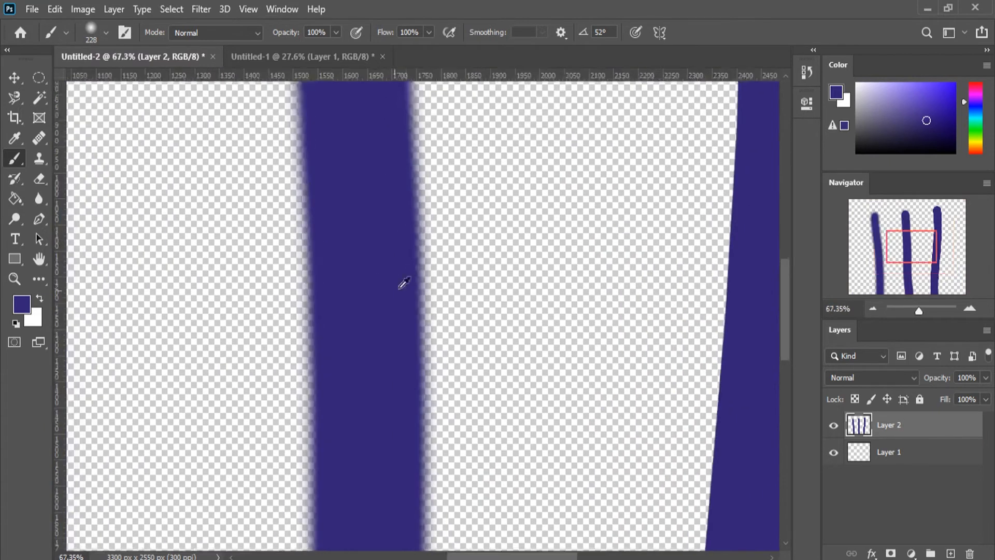
pyautogui.rightClick(406, 345)
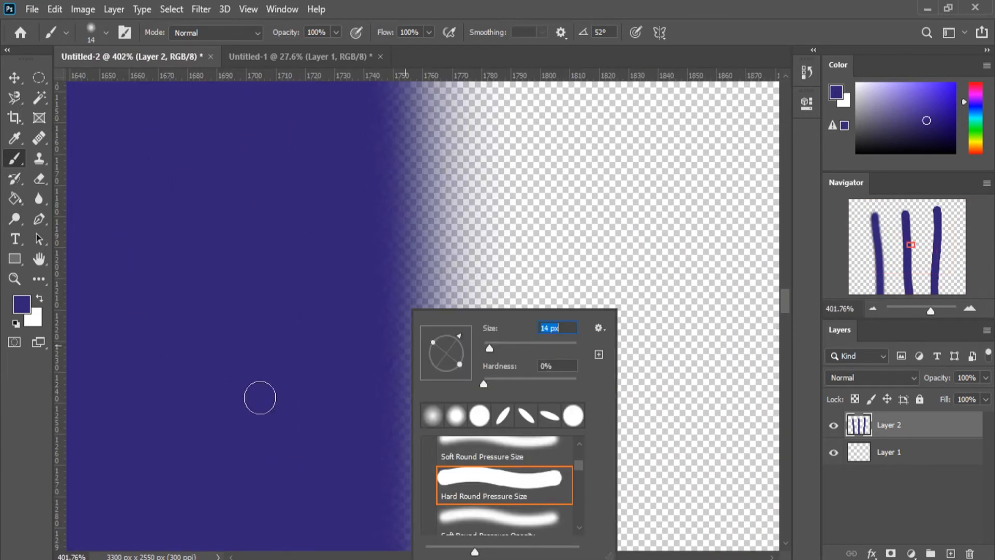
pyautogui.click(317, 354)
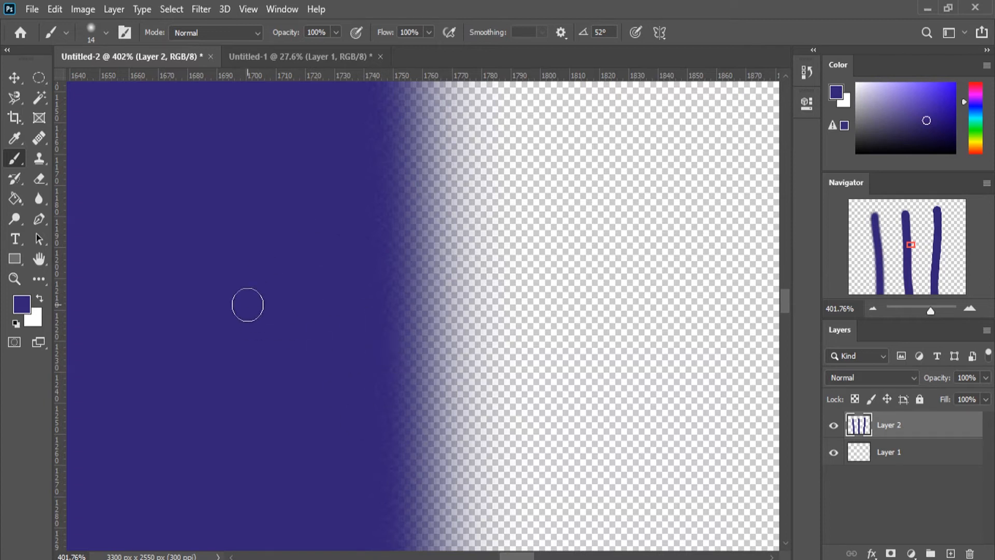
# Step: Examine the edges of the left stroke up close and compare their softness with the middle stroke's
pyautogui.scroll(-6, 220, 326)
pyautogui.scroll(-4, 254, 338)
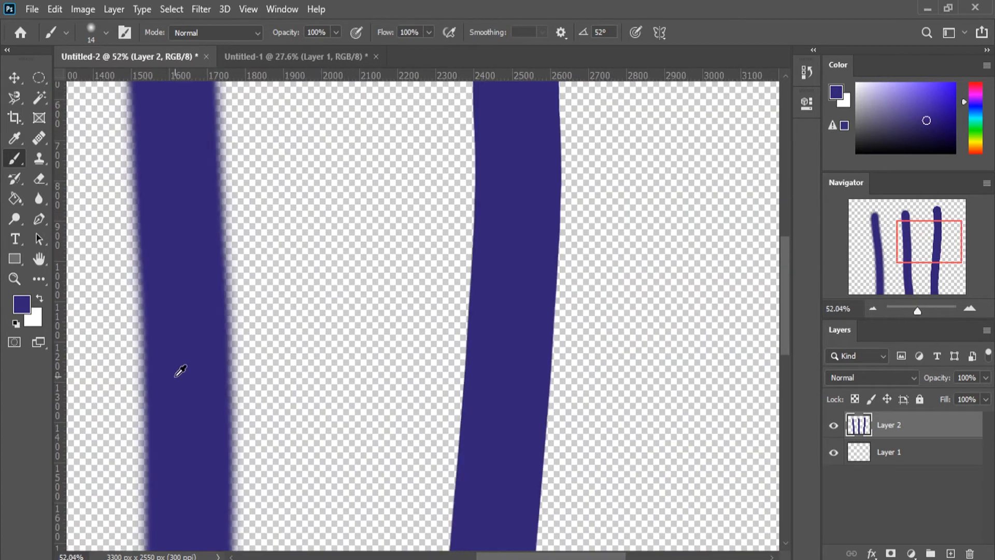
pyautogui.moveTo(913, 265); pyautogui.dragTo(875, 286)
pyautogui.scroll(2, 239, 326)
pyautogui.scroll(8, 271, 318)
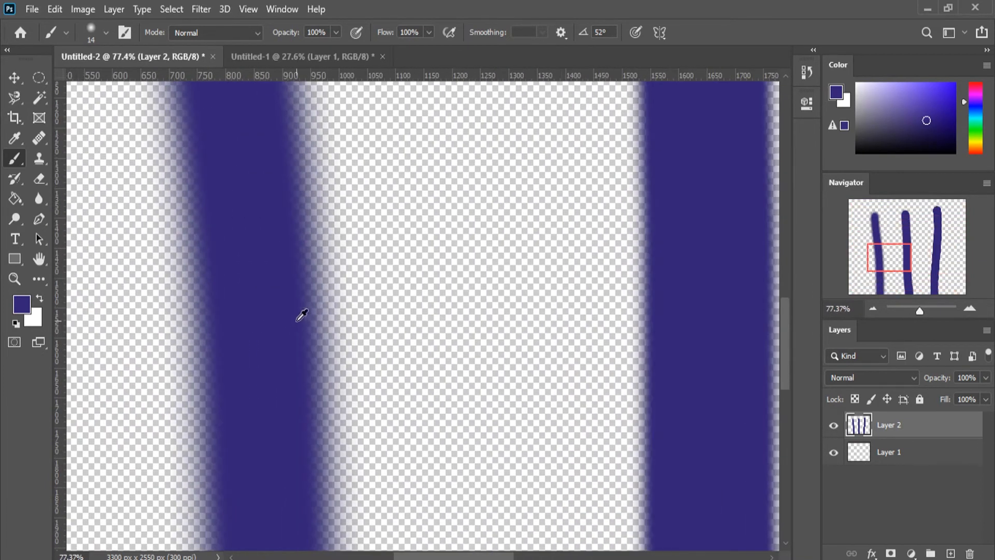
pyautogui.scroll(3, 295, 328)
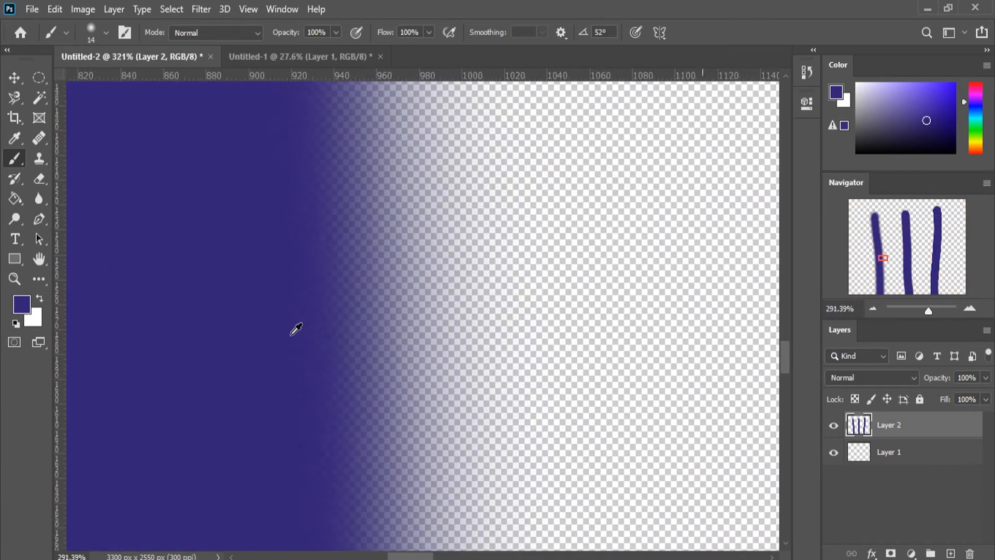
pyautogui.scroll(-8, 654, 367)
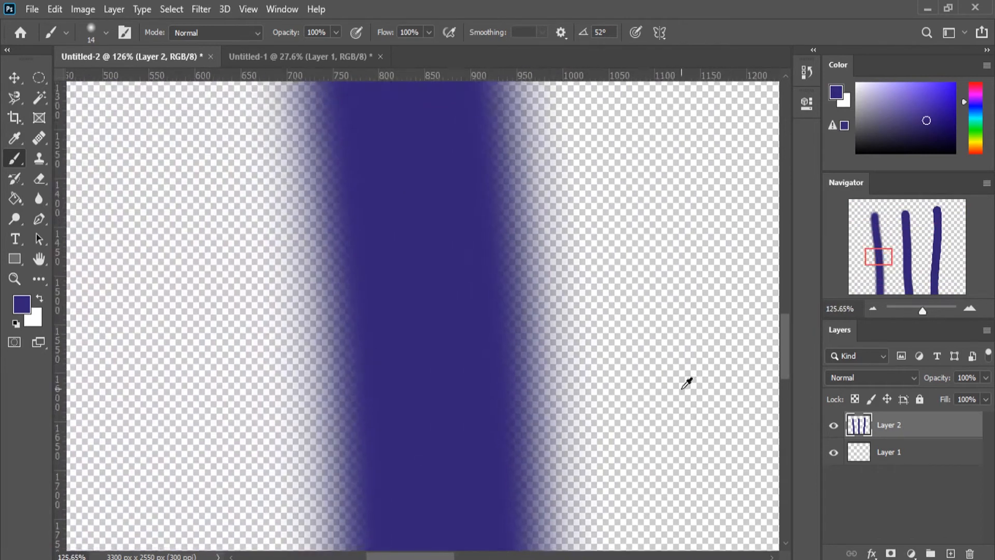
pyautogui.scroll(-5, 694, 399)
pyautogui.scroll(7, 695, 400)
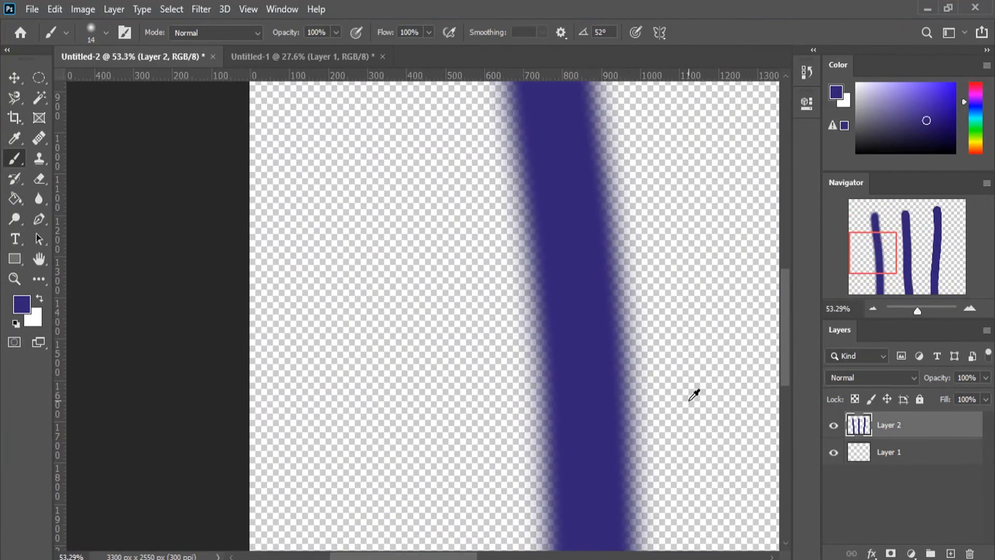
pyautogui.moveTo(872, 262); pyautogui.dragTo(887, 265)
pyautogui.scroll(4, 412, 328)
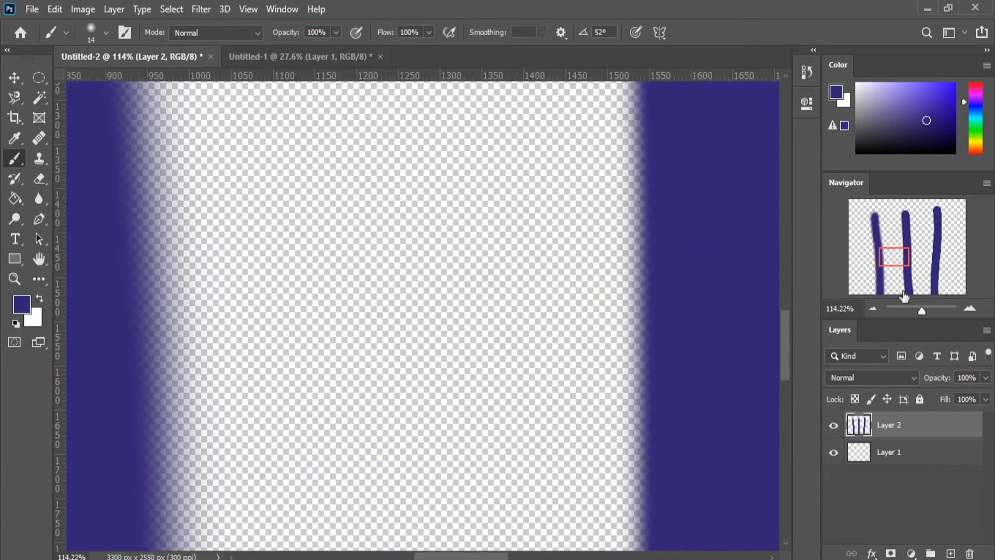
# Step: View all three strokes at full canvas scale and look through the round pressure size and opacity brush presets
pyautogui.moveTo(896, 264); pyautogui.dragTo(891, 266)
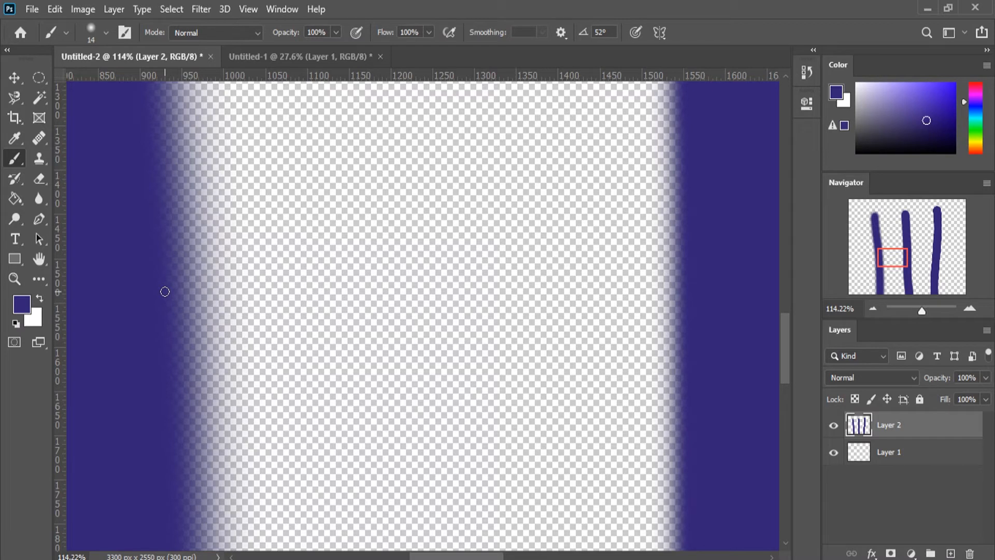
pyautogui.scroll(-10, 165, 291)
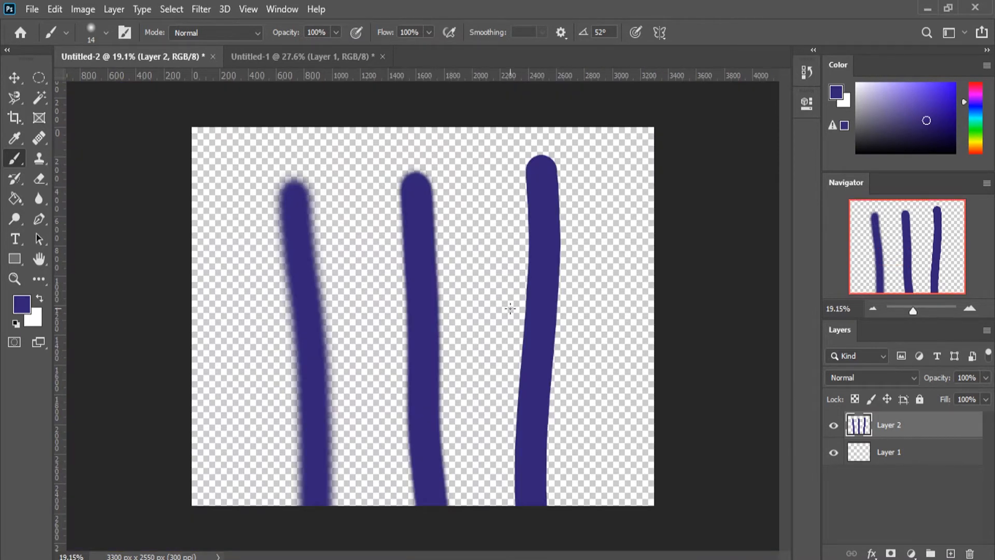
pyautogui.click(106, 33)
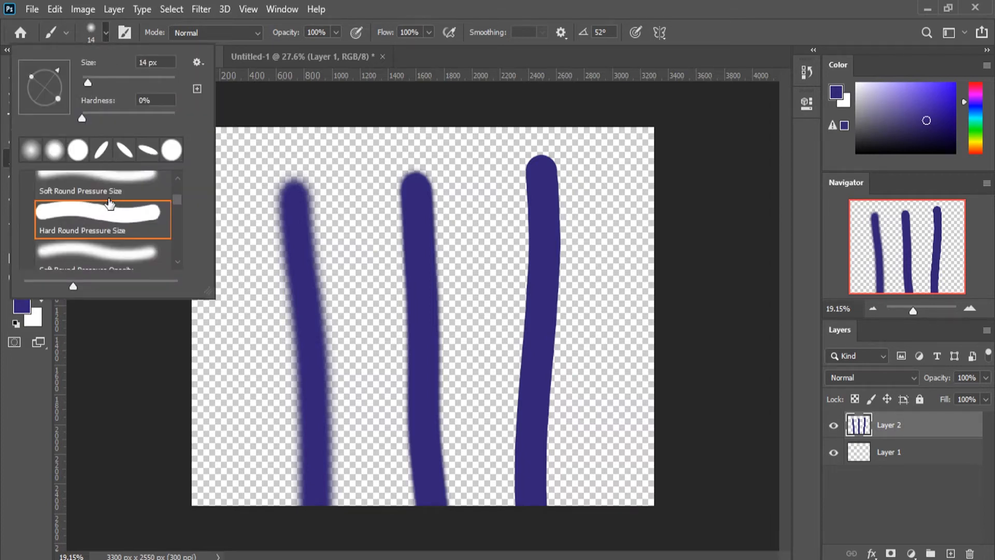
pyautogui.scroll(-5, 110, 205)
pyautogui.scroll(2, 110, 213)
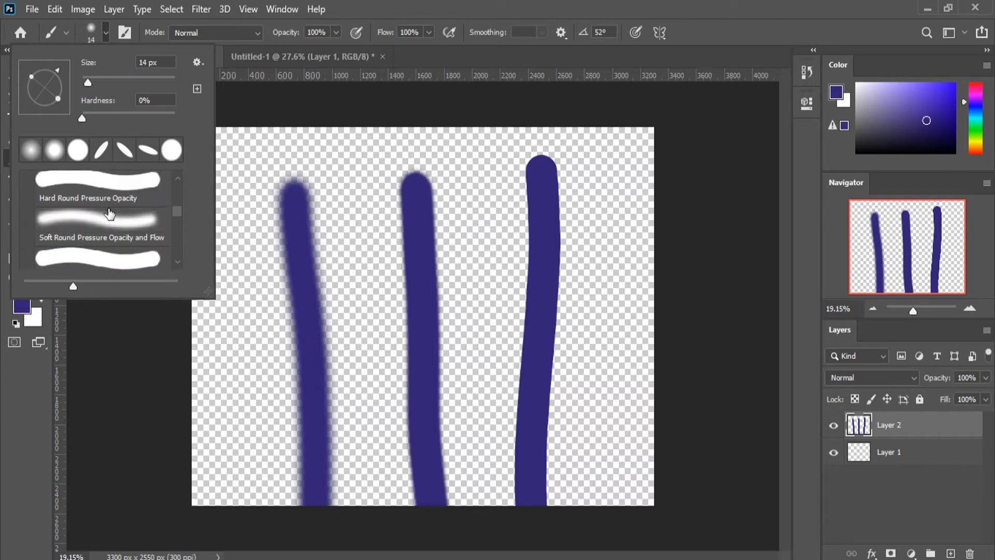
pyautogui.scroll(4, 106, 217)
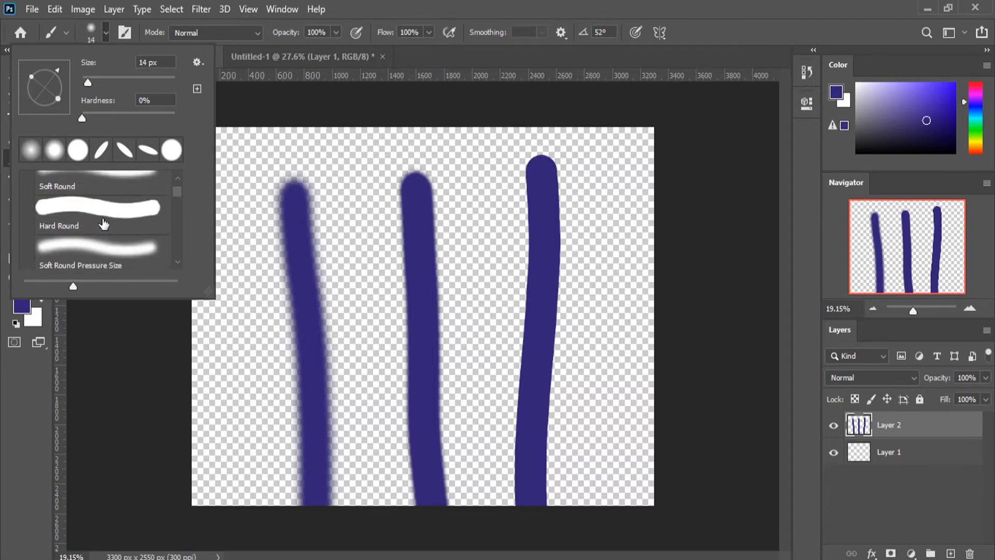
pyautogui.scroll(-2, 96, 239)
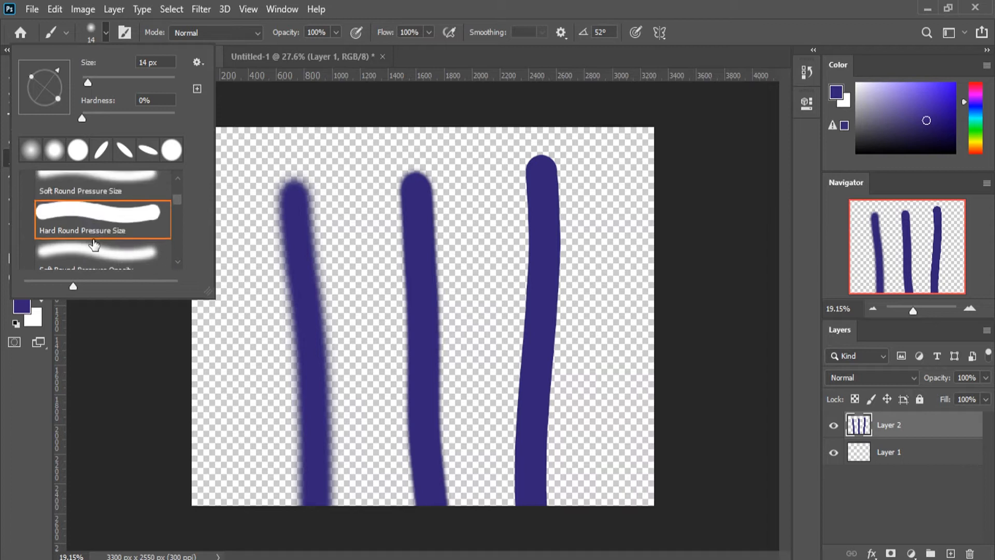
pyautogui.scroll(-2, 114, 233)
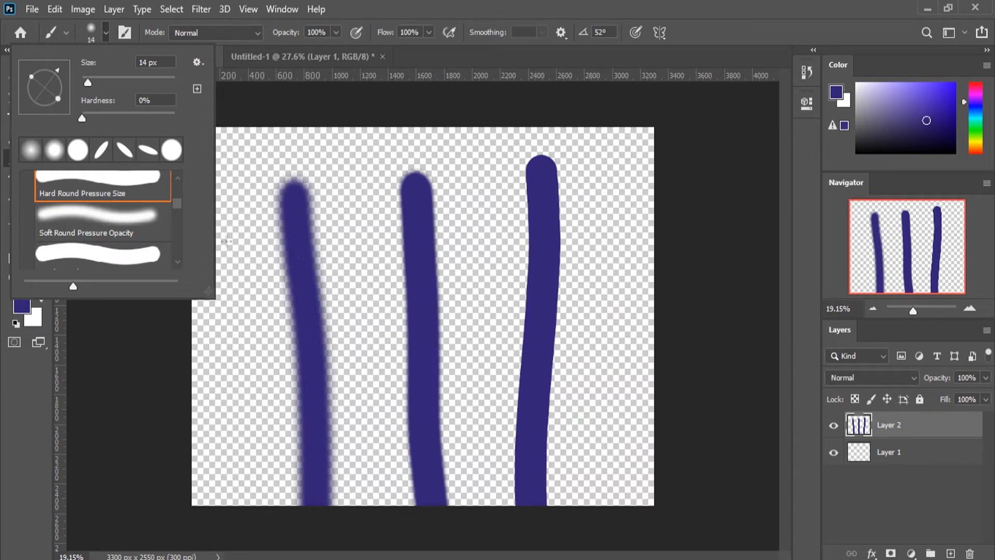
# Step: Collapse the Special Effects Brushes, expand the Dry Media Brushes and choose the KYLE Ultimate Charcoal Pencil 25px preset
pyautogui.scroll(-10, 58, 224)
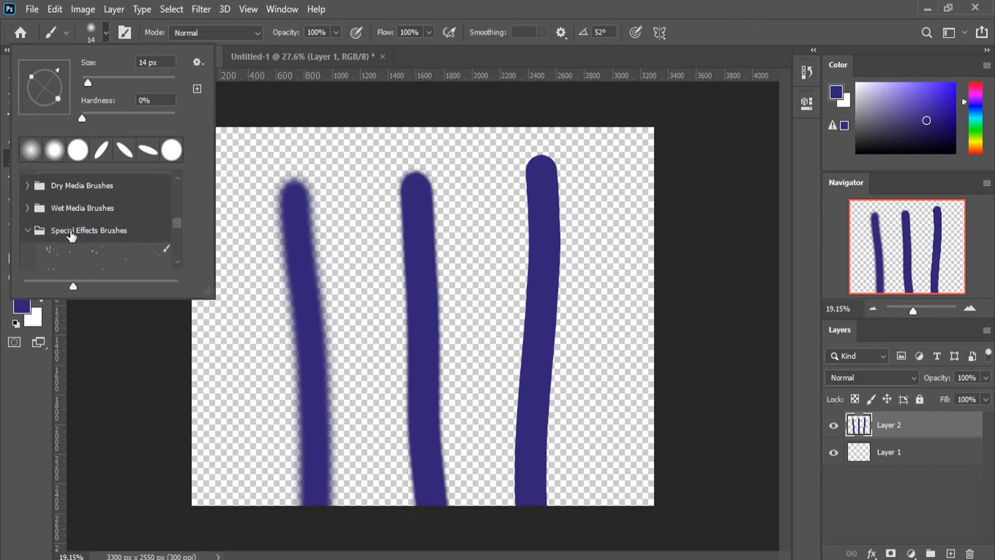
pyautogui.scroll(3, 52, 242)
pyautogui.click(27, 242)
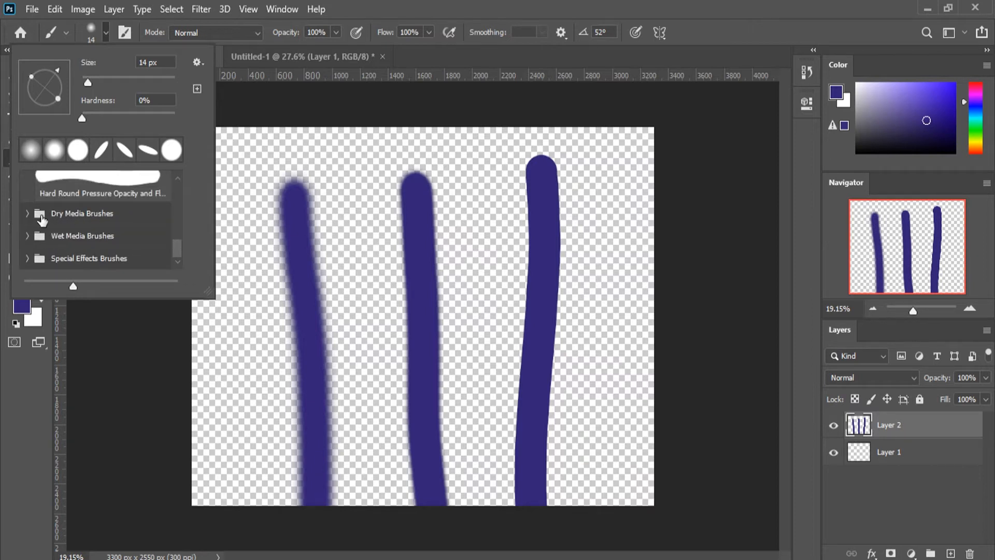
pyautogui.click(27, 214)
pyautogui.scroll(-5, 85, 230)
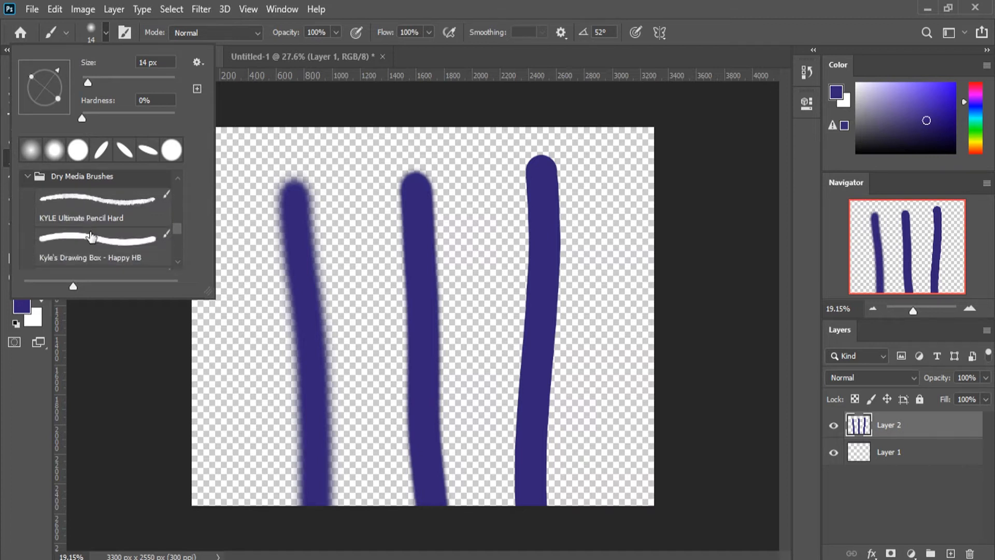
pyautogui.scroll(3, 93, 239)
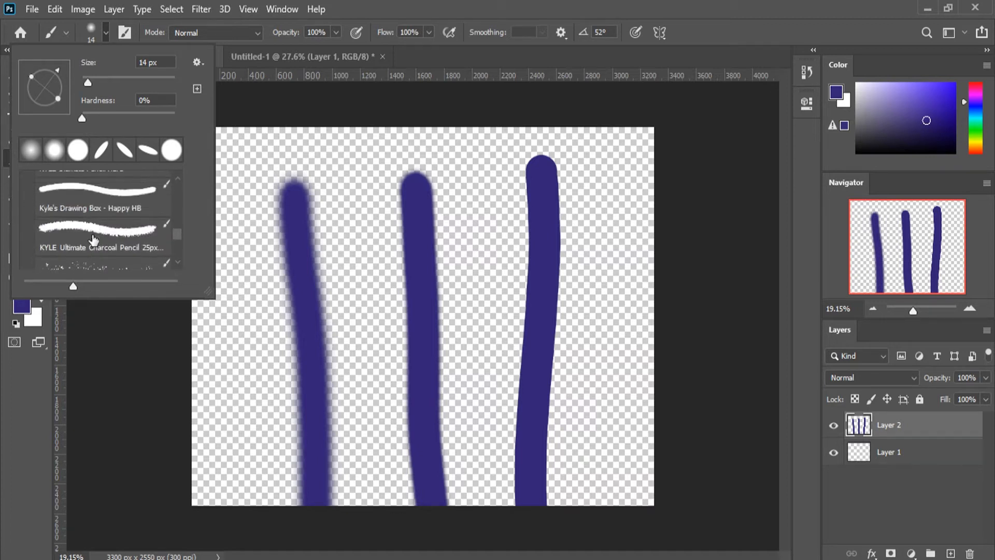
pyautogui.scroll(-1, 93, 238)
pyautogui.click(96, 230)
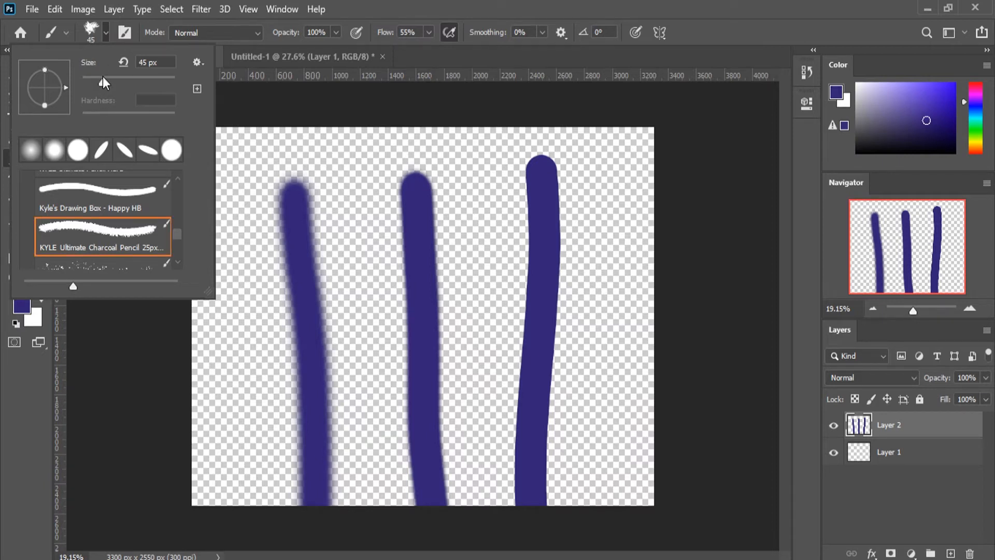
# Step: Set the charcoal brush size to 448 px and paint two vertical test strokes along the canvas's right side
pyautogui.moveTo(103, 78); pyautogui.dragTo(163, 83)
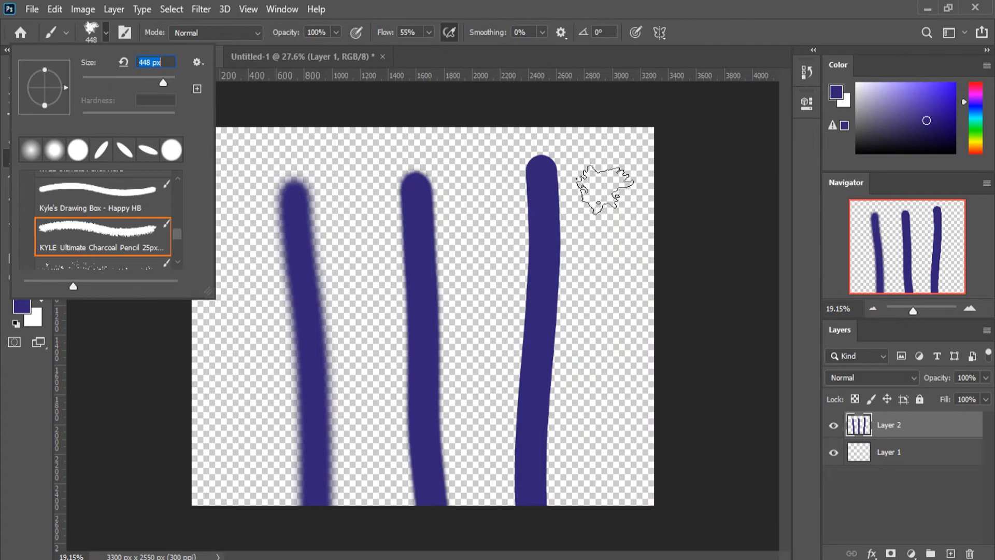
pyautogui.moveTo(601, 189); pyautogui.dragTo(577, 531)
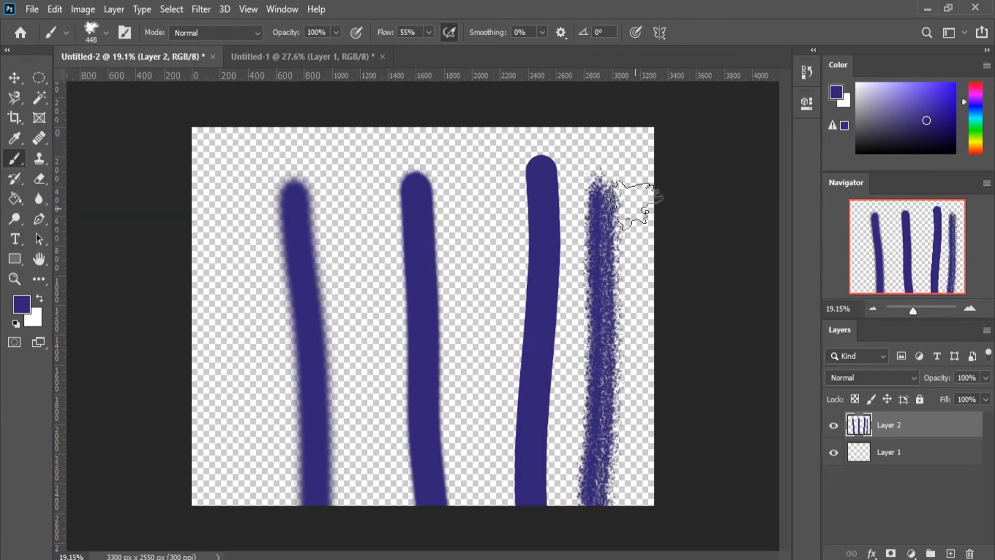
pyautogui.moveTo(633, 200)
pyautogui.mouseDown()
pyautogui.moveTo(620, 407)
pyautogui.moveTo(631, 518)
pyautogui.mouseUp()
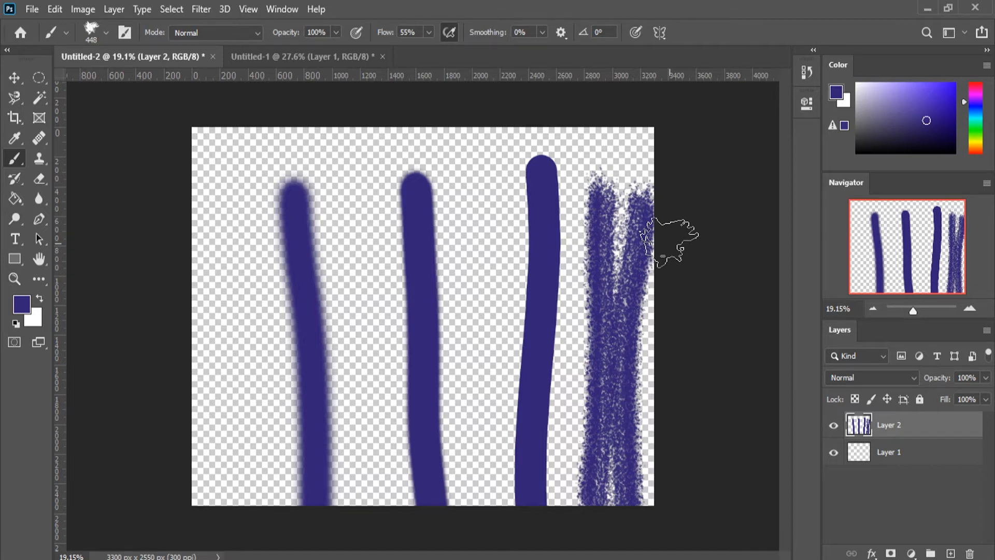
# Step: Undo both 448 px charcoal strokes
pyautogui.click(107, 32)
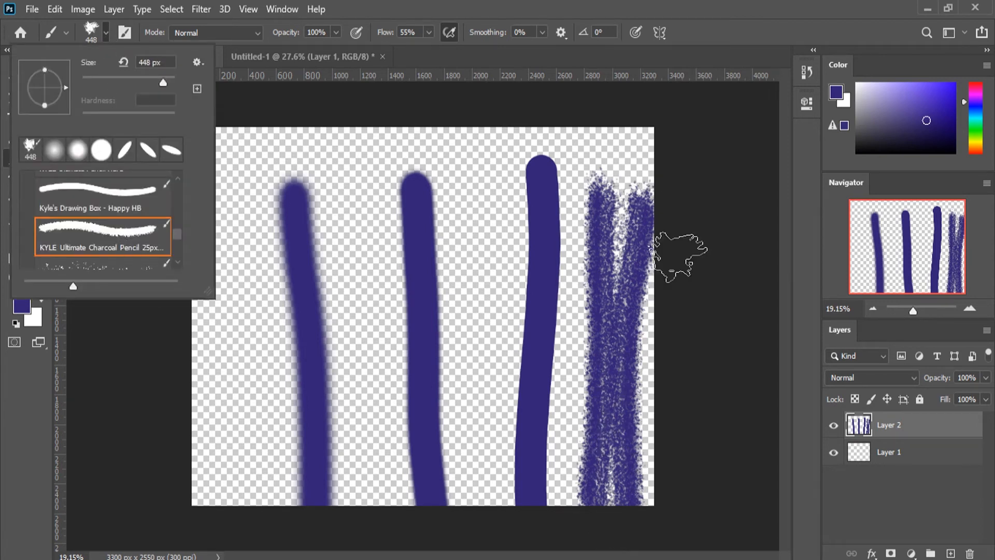
pyautogui.hotkey('ctrl', 'z')
pyautogui.hotkey('ctrl', 'z')
pyautogui.hotkey('ctrl', 'z')
pyautogui.hotkey('ctrl', 'z')
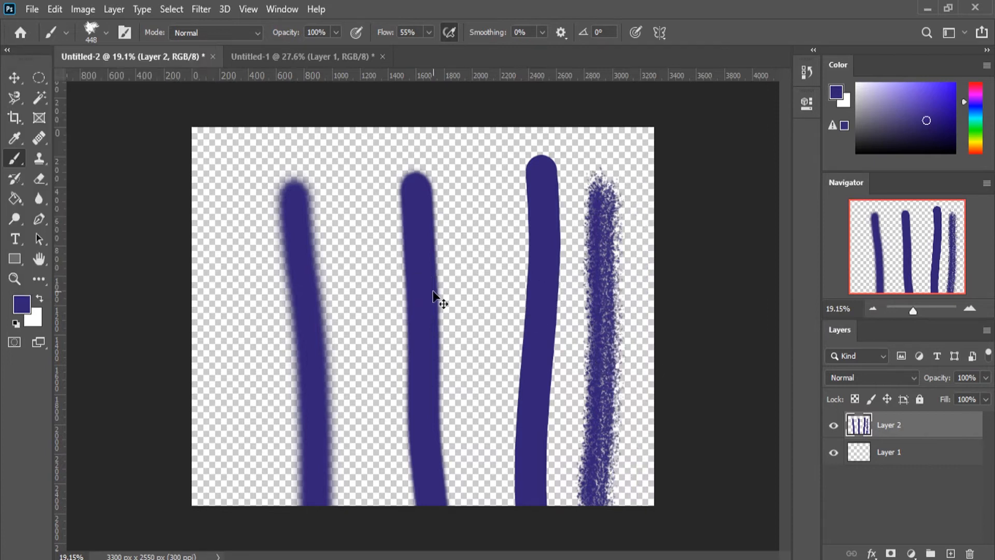
# Step: Set the charcoal brush size to 32 px and paint a thin zigzag stroke down the canvas's left side
pyautogui.click(107, 32)
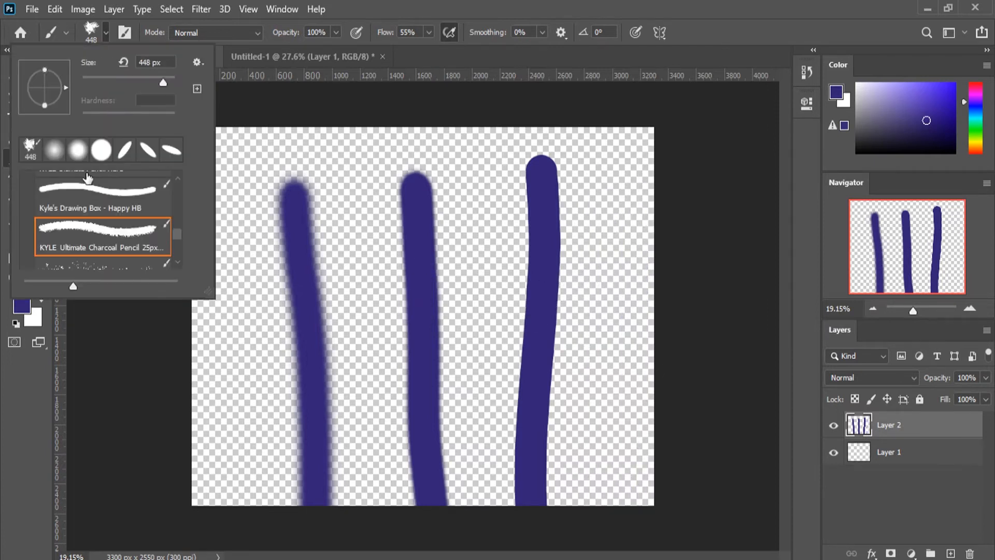
pyautogui.moveTo(123, 79); pyautogui.dragTo(97, 80)
pyautogui.click(265, 153)
pyautogui.moveTo(254, 144)
pyautogui.mouseDown()
pyautogui.moveTo(236, 214)
pyautogui.moveTo(235, 288)
pyautogui.moveTo(270, 350)
pyautogui.moveTo(236, 485)
pyautogui.mouseUp()
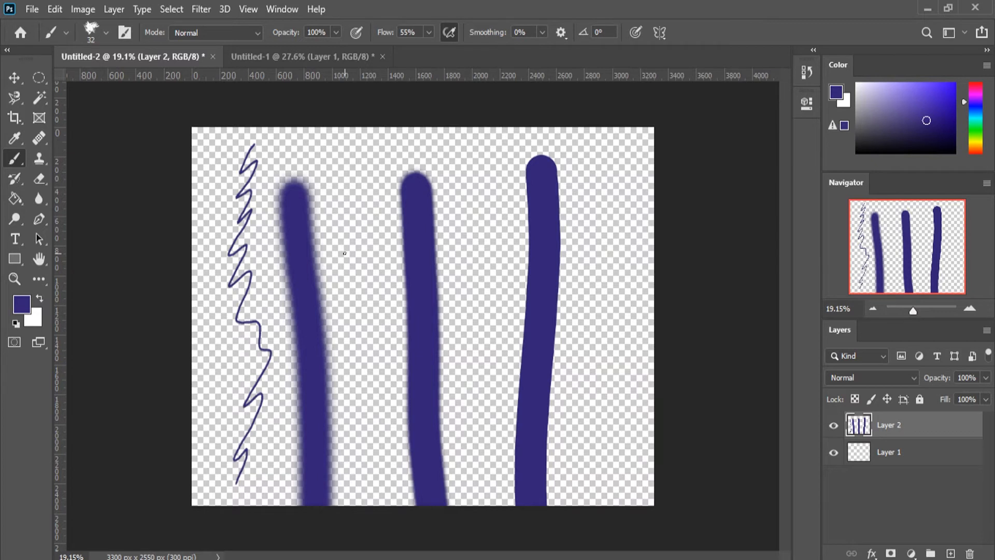
# Step: Set the charcoal brush size to 322 px and paint a slanted stroke down the canvas's right side
pyautogui.click(106, 32)
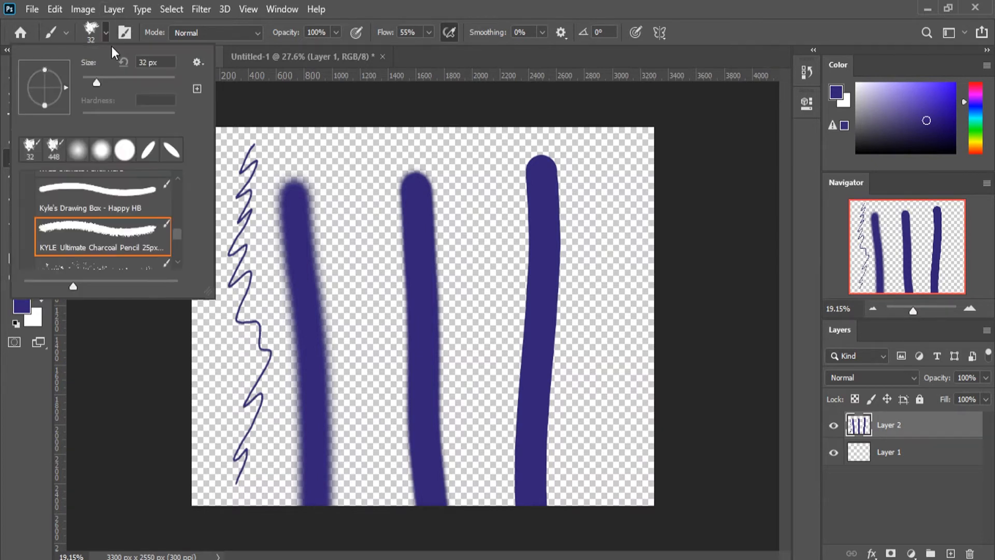
pyautogui.moveTo(118, 79); pyautogui.dragTo(157, 82)
pyautogui.moveTo(610, 175); pyautogui.dragTo(575, 501)
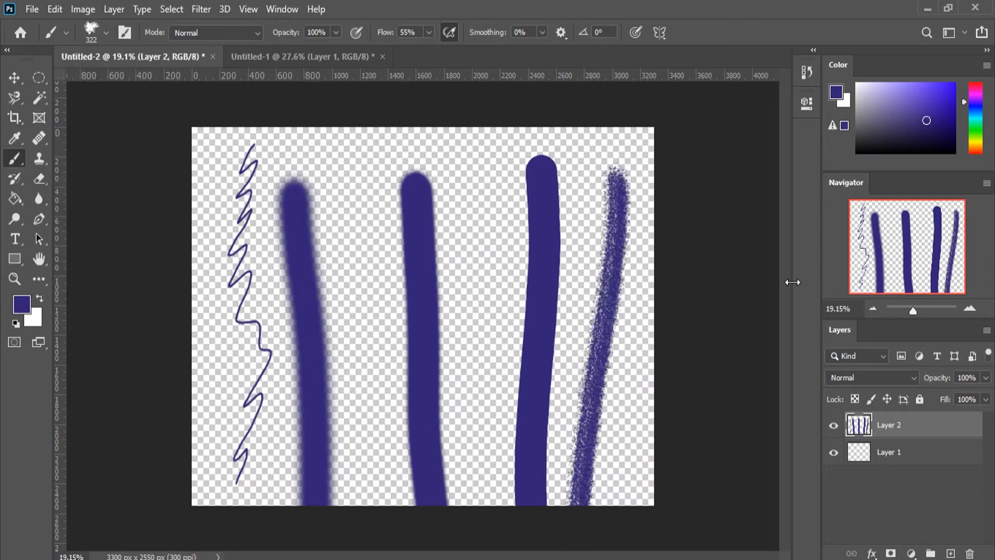
# Step: Examine the 322 px charcoal stroke's texture up close, and undo it together with the thin zigzag stroke
pyautogui.scroll(8, 631, 240)
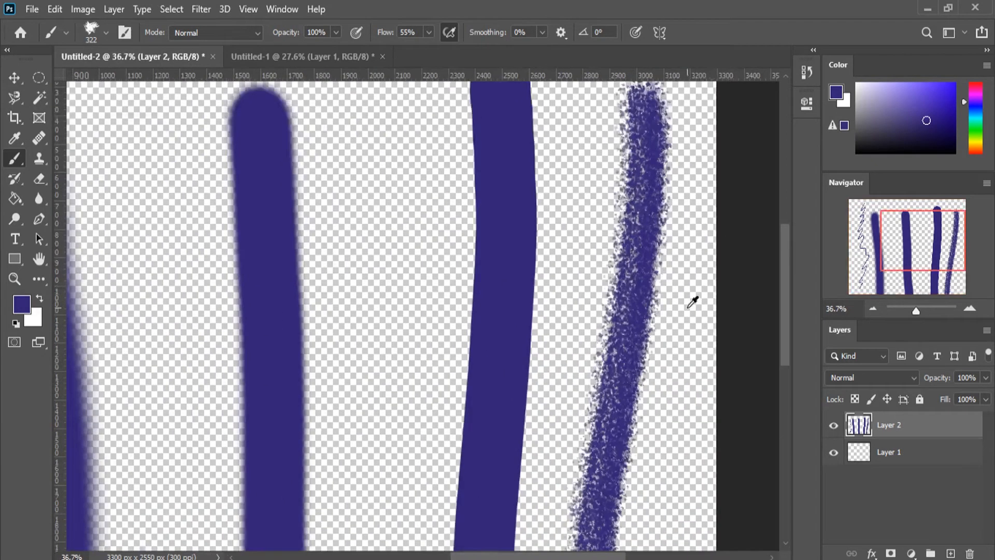
pyautogui.scroll(2, 672, 285)
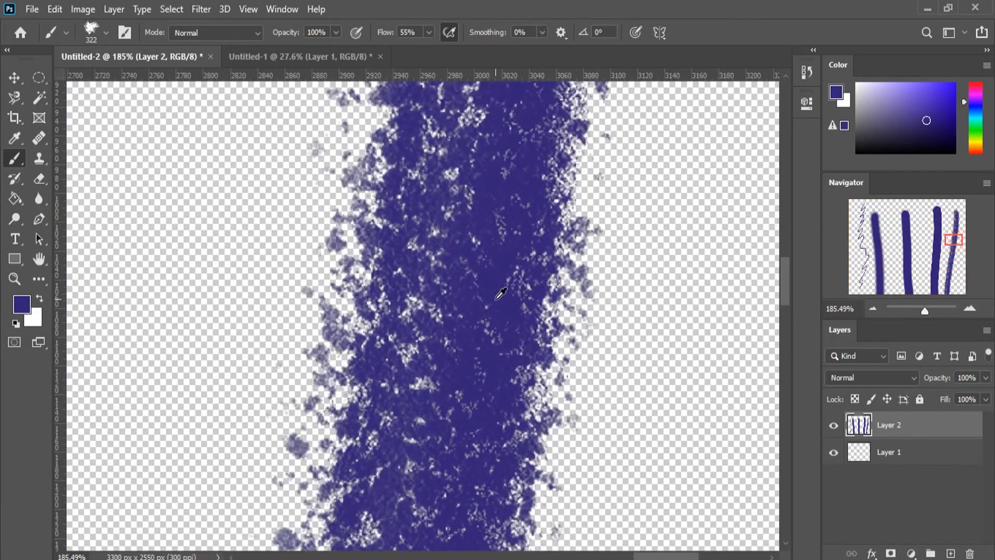
pyautogui.scroll(-9, 411, 361)
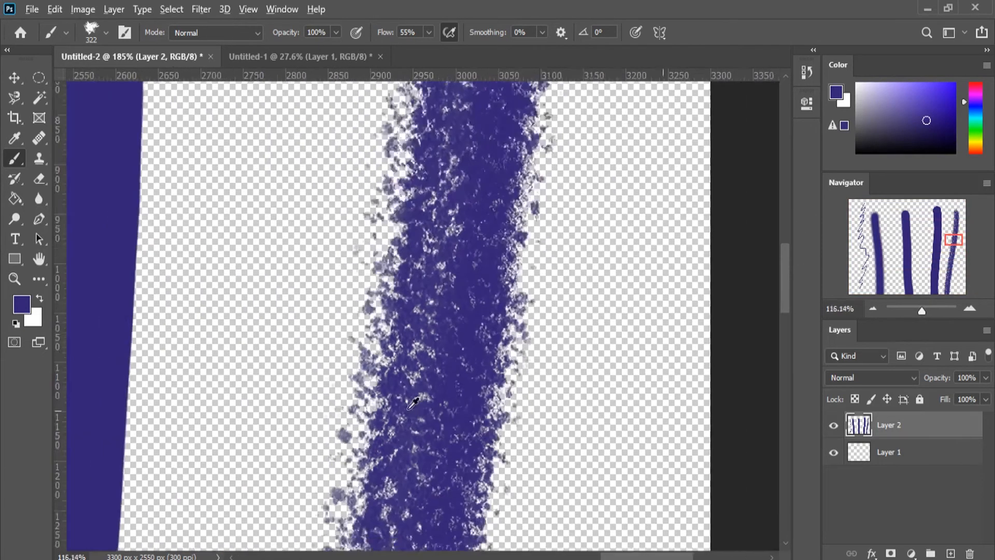
pyautogui.scroll(-1, 393, 347)
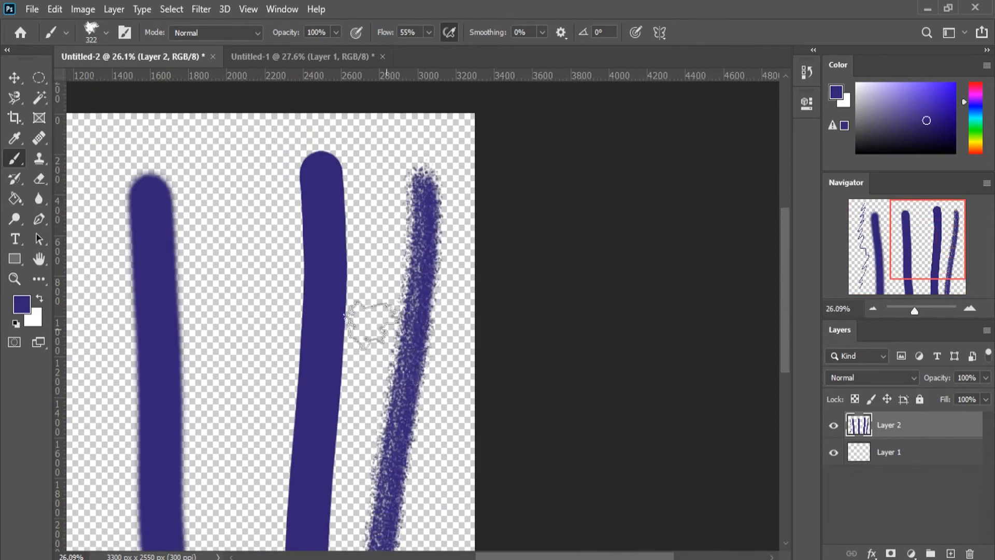
pyautogui.scroll(-3, 318, 321)
pyautogui.scroll(1, 487, 350)
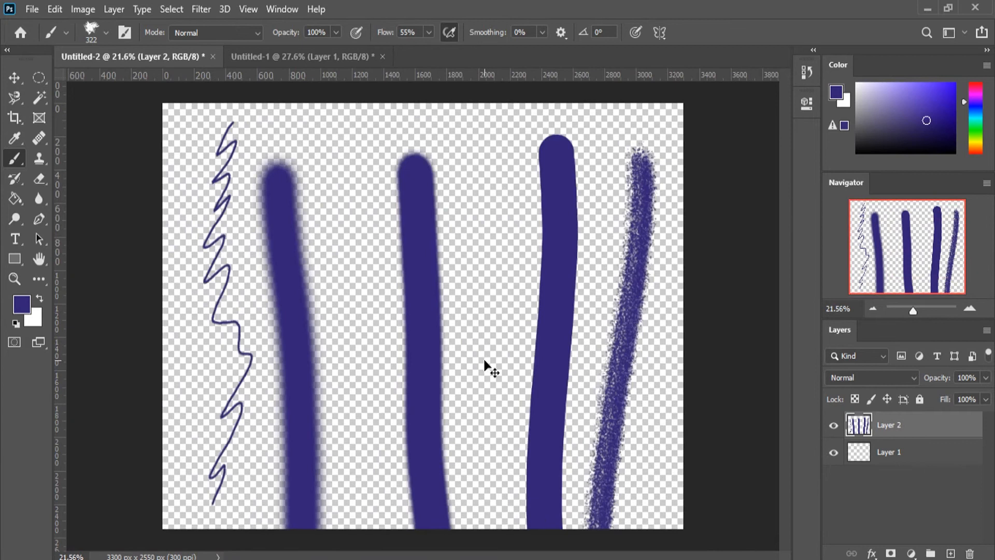
pyautogui.hotkey('ctrl', 'z')
pyautogui.hotkey('ctrl', 'z')
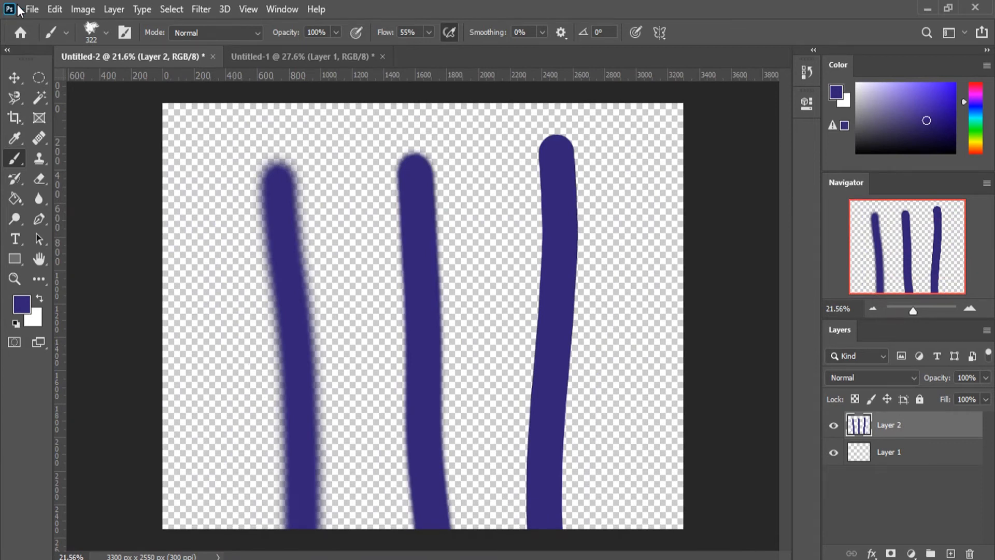
# Step: Expand the Wet Media Brushes and choose the KYLE Ultimate Inking Thick 'n Thin preset
pyautogui.click(99, 31)
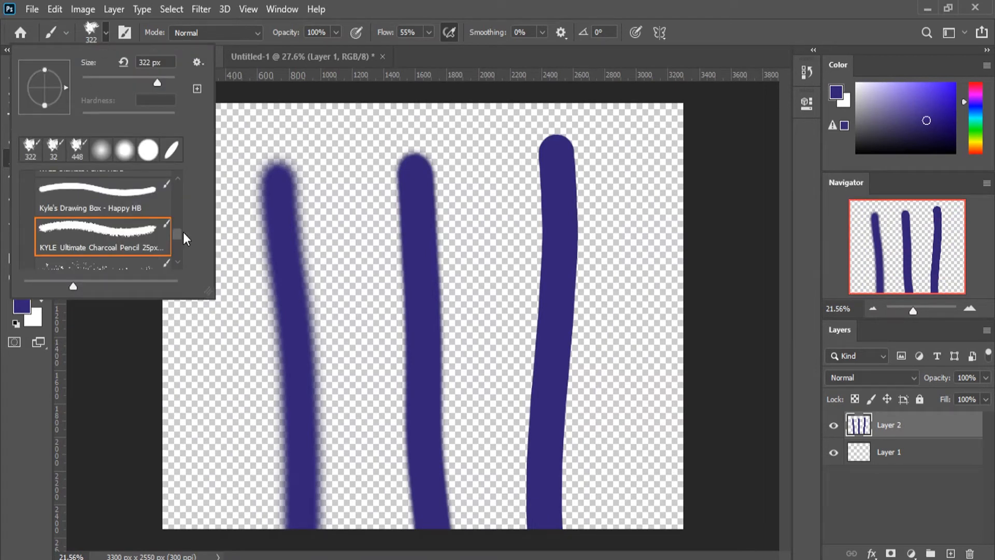
pyautogui.scroll(-1, 179, 241)
pyautogui.scroll(-3, 179, 241)
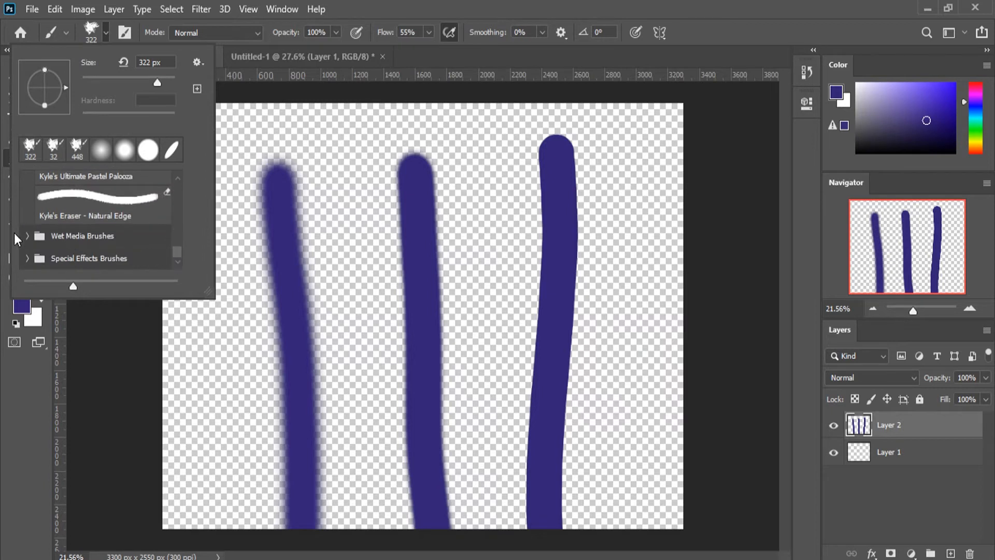
pyautogui.click(27, 235)
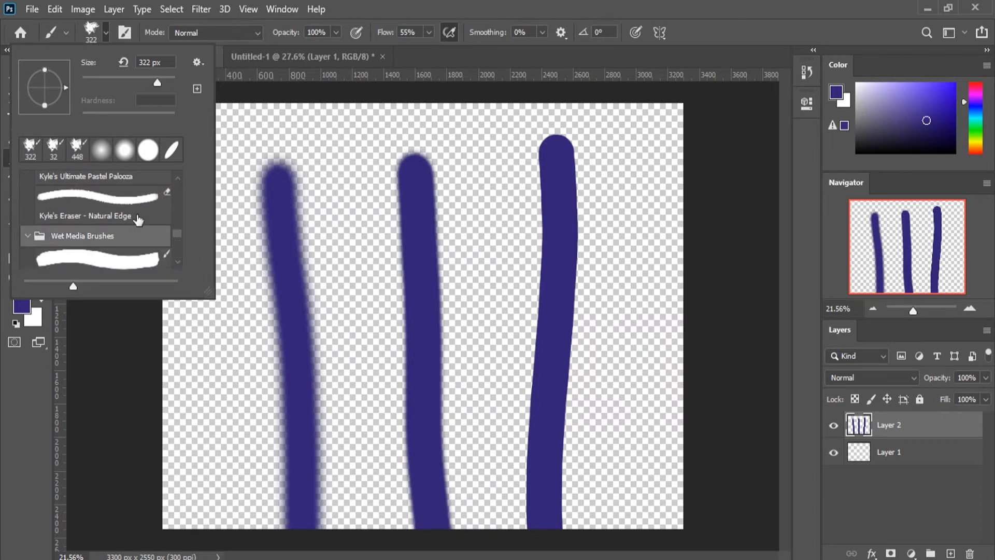
pyautogui.scroll(-5, 176, 243)
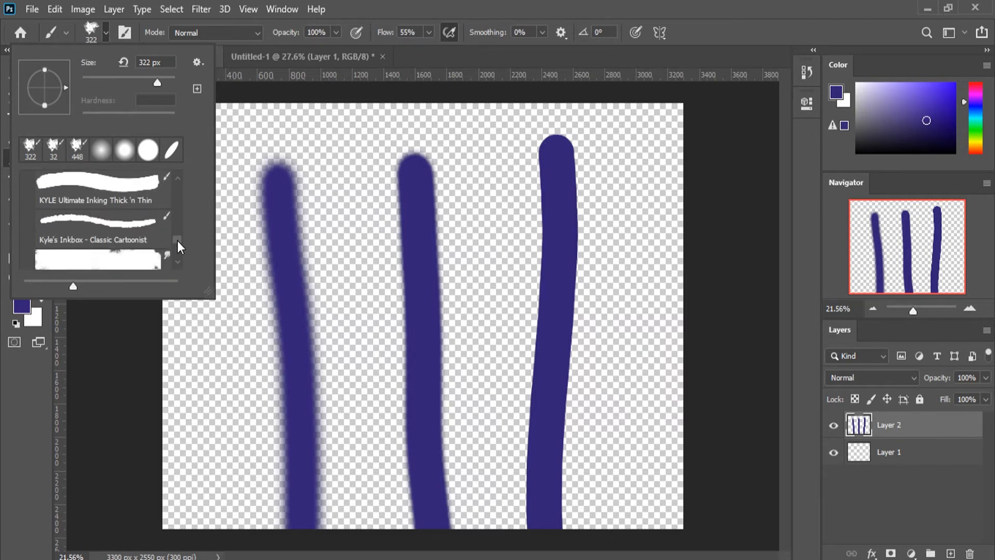
pyautogui.click(120, 188)
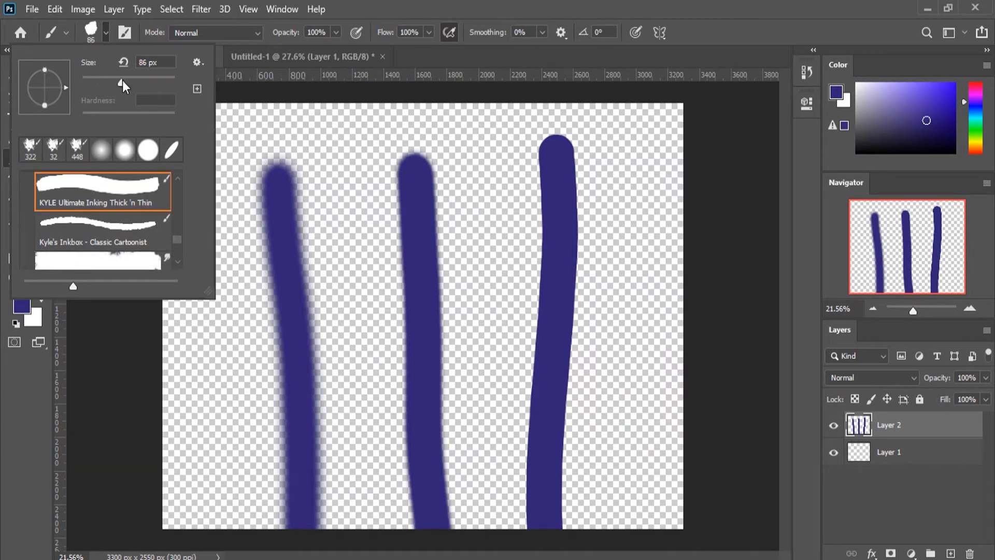
# Step: Paint wavy test strokes with the 88 px inking brush along the canvas's right side and undo them
pyautogui.moveTo(645, 167)
pyautogui.mouseDown()
pyautogui.moveTo(628, 173)
pyautogui.moveTo(624, 400)
pyautogui.moveTo(600, 491)
pyautogui.moveTo(601, 531)
pyautogui.mouseUp()
pyautogui.moveTo(647, 407)
pyautogui.mouseDown()
pyautogui.moveTo(612, 460)
pyautogui.moveTo(651, 541)
pyautogui.mouseUp()
pyautogui.hotkey('ctrl', 'z')
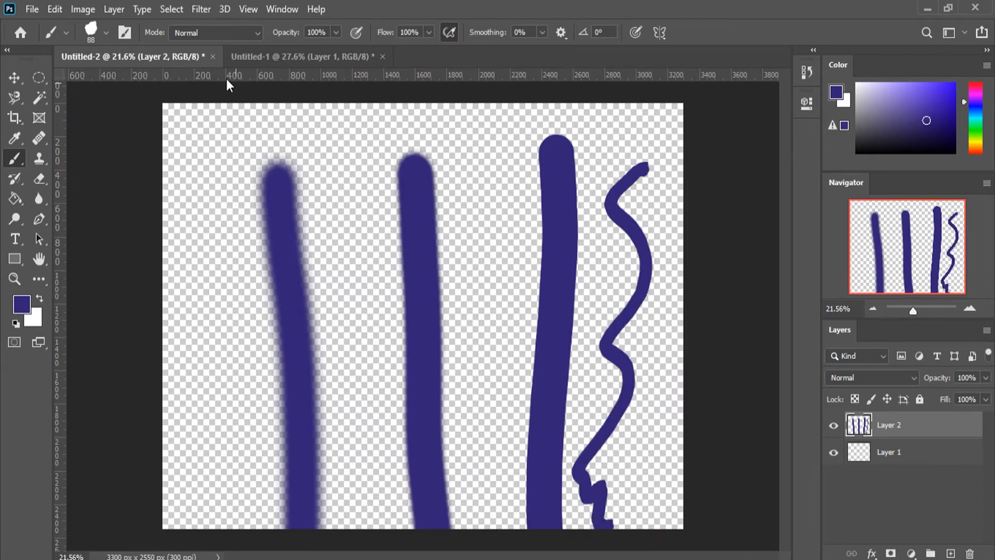
pyautogui.hotkey('ctrl', 'z')
# Step: Choose the Kyle's Paintbox - Wet Blender 50 preset from the Wet Media Brushes
pyautogui.click(106, 32)
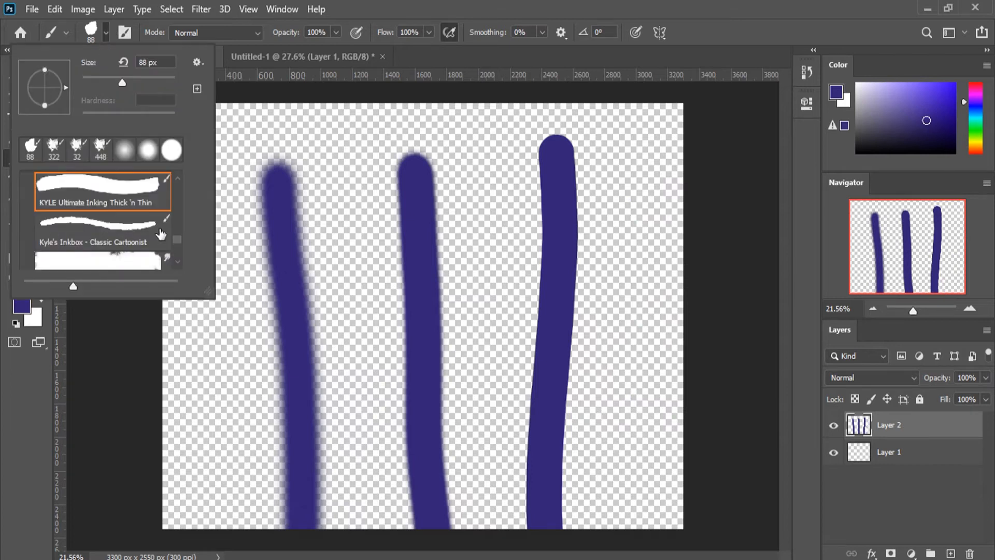
pyautogui.moveTo(175, 239); pyautogui.dragTo(175, 244)
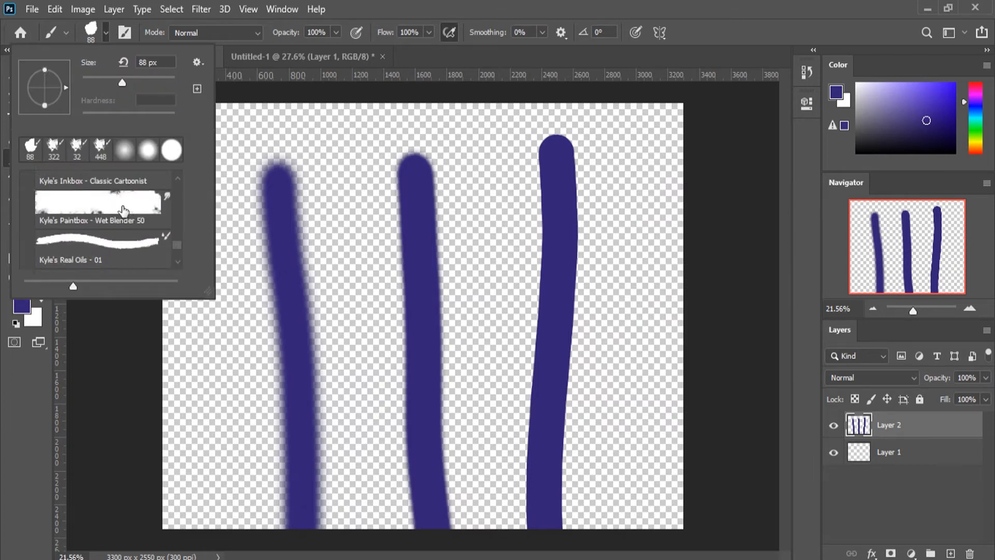
pyautogui.click(120, 206)
pyautogui.click(108, 30)
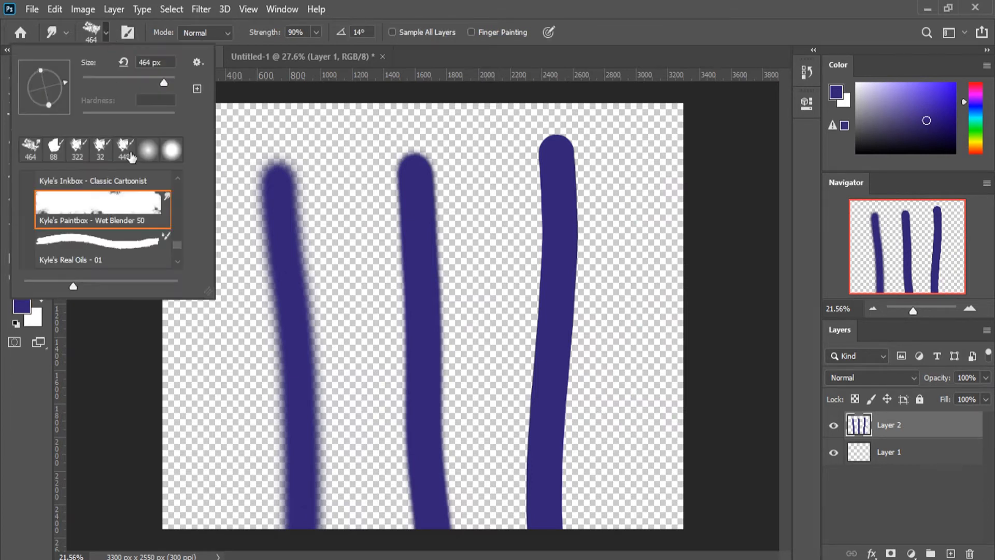
pyautogui.scroll(2, 178, 262)
pyautogui.scroll(-3, 179, 262)
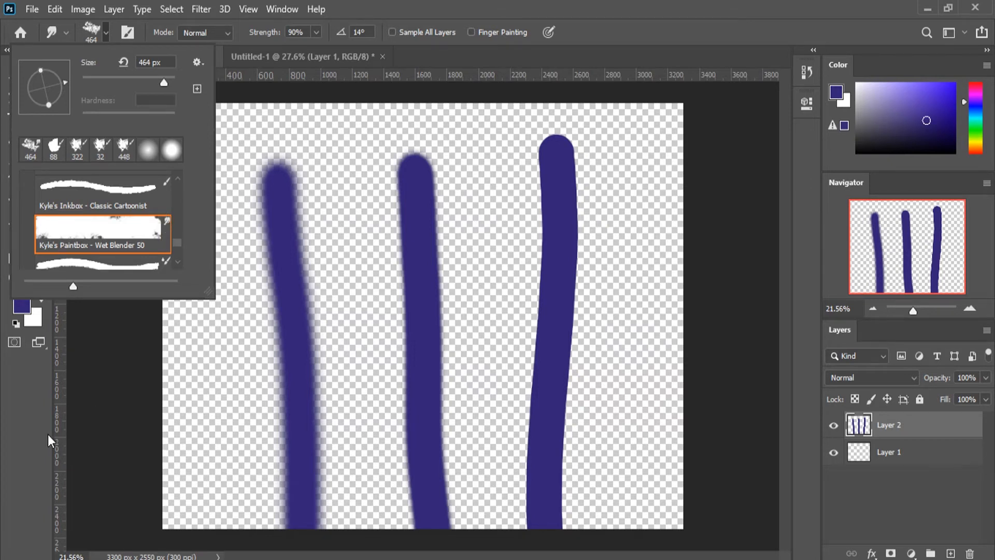
# Step: Show the tools grouped with the Smudge Tool and select the Smudge Tool
pyautogui.click(21, 393)
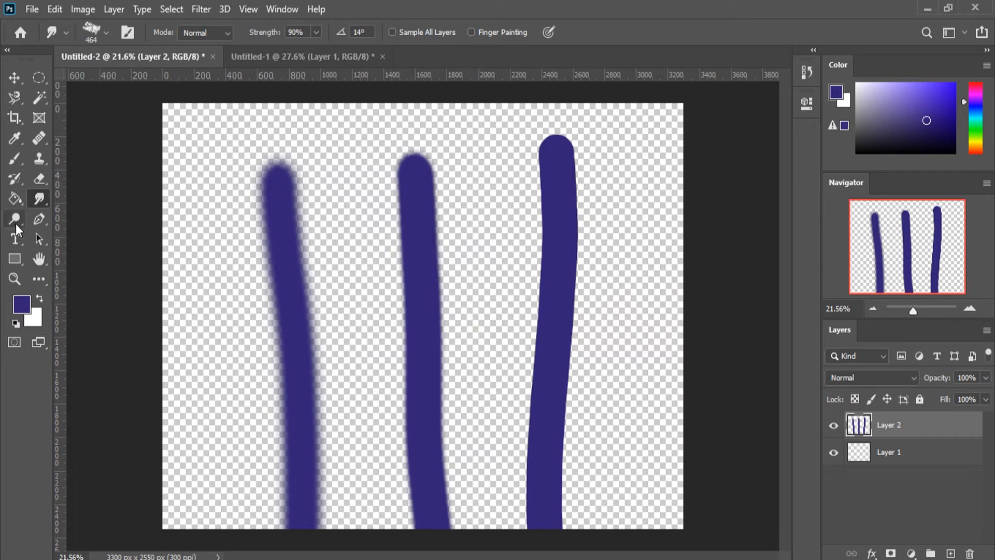
pyautogui.rightClick(42, 201)
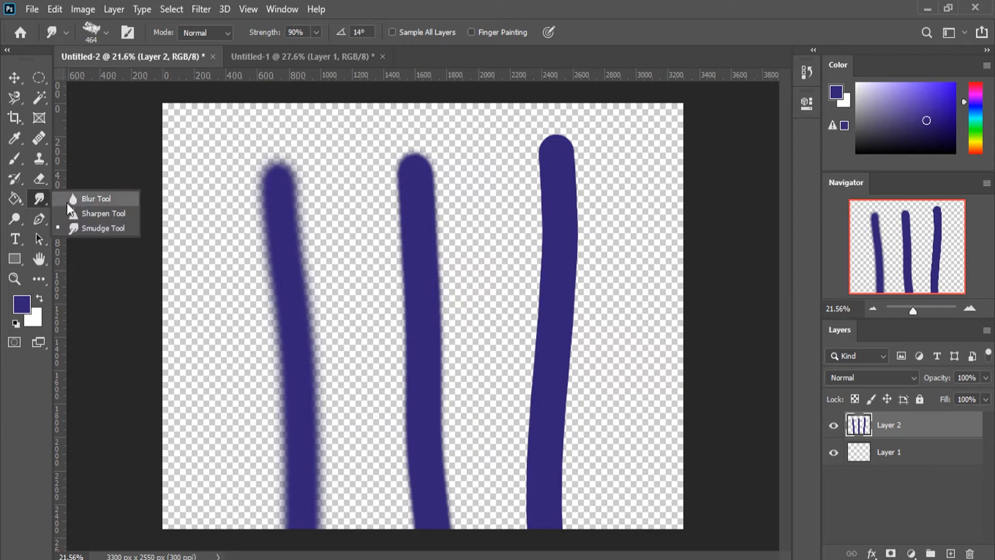
pyautogui.click(80, 227)
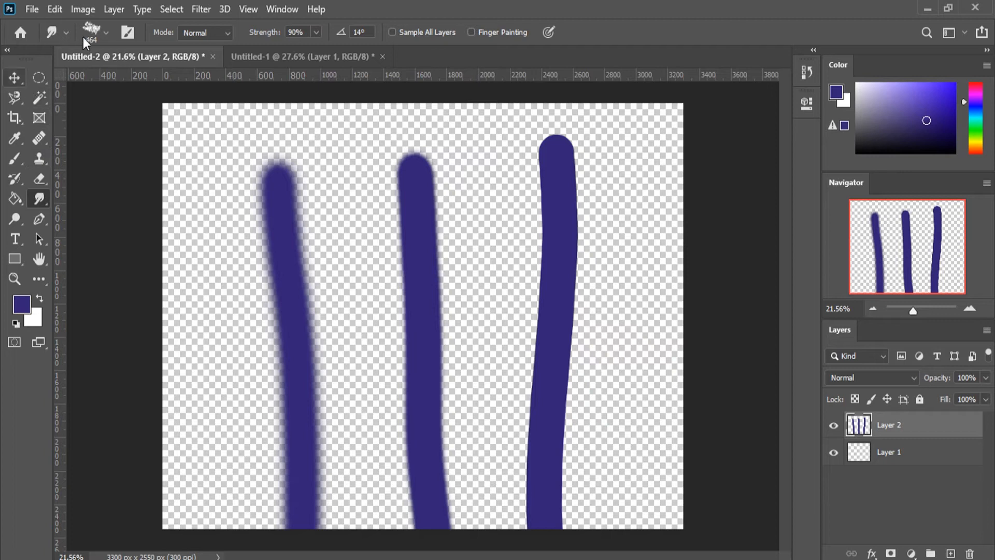
# Step: Look through the dry and wet media presets to compare the tool symbols beside their stroke previews
pyautogui.click(105, 33)
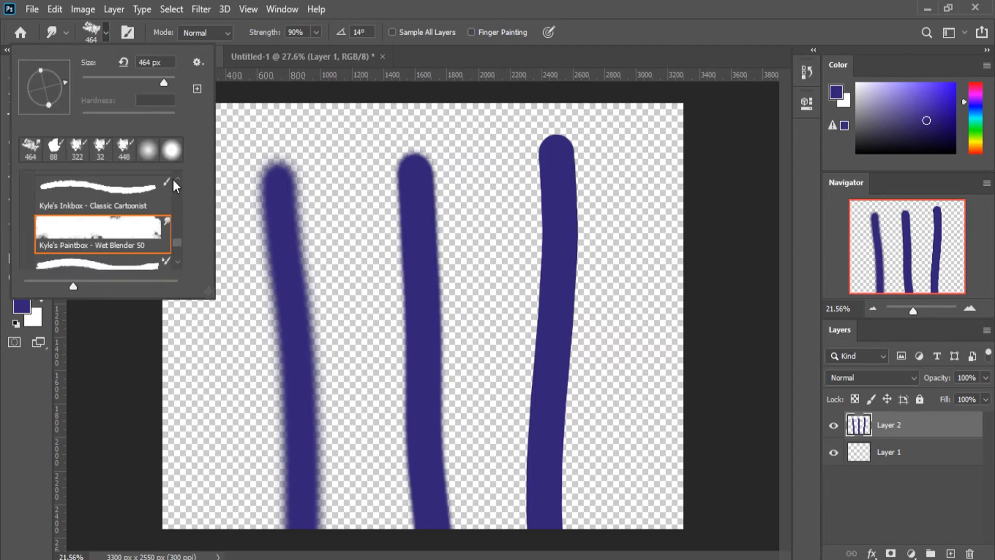
pyautogui.scroll(-2, 178, 244)
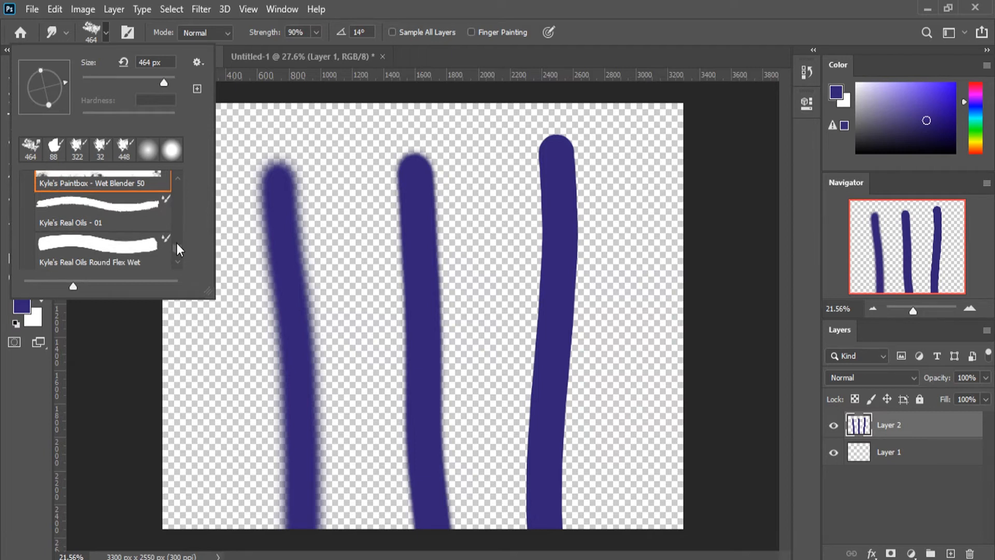
pyautogui.scroll(2, 176, 247)
pyautogui.scroll(-1, 178, 238)
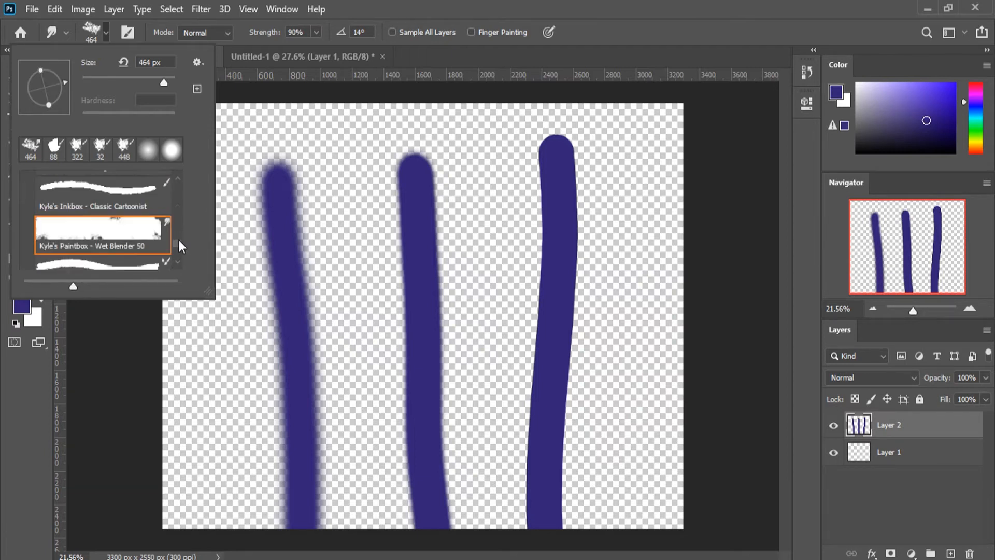
pyautogui.scroll(-3, 179, 244)
pyautogui.scroll(4, 178, 247)
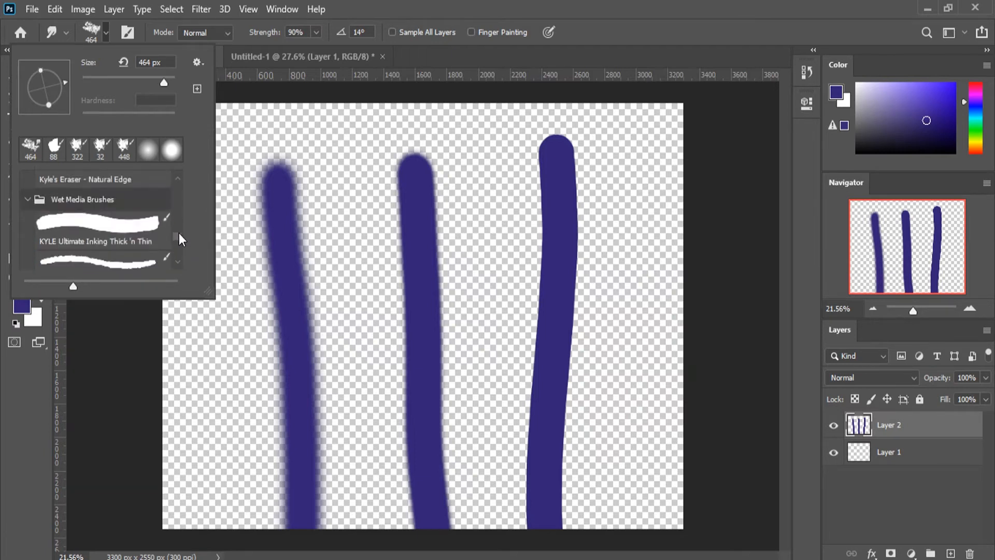
pyautogui.scroll(2, 178, 230)
pyautogui.scroll(-3, 179, 230)
pyautogui.scroll(1, 179, 230)
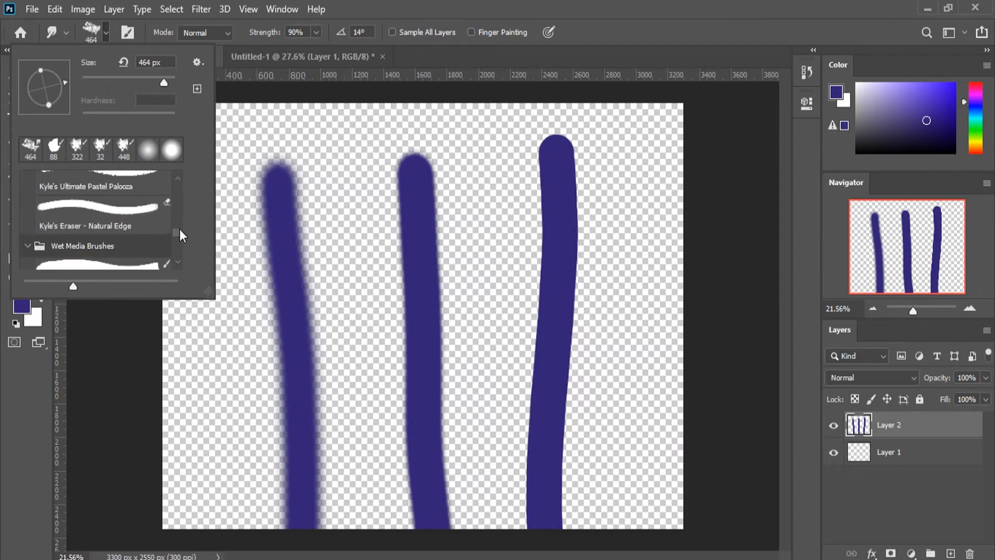
pyautogui.scroll(1, 179, 231)
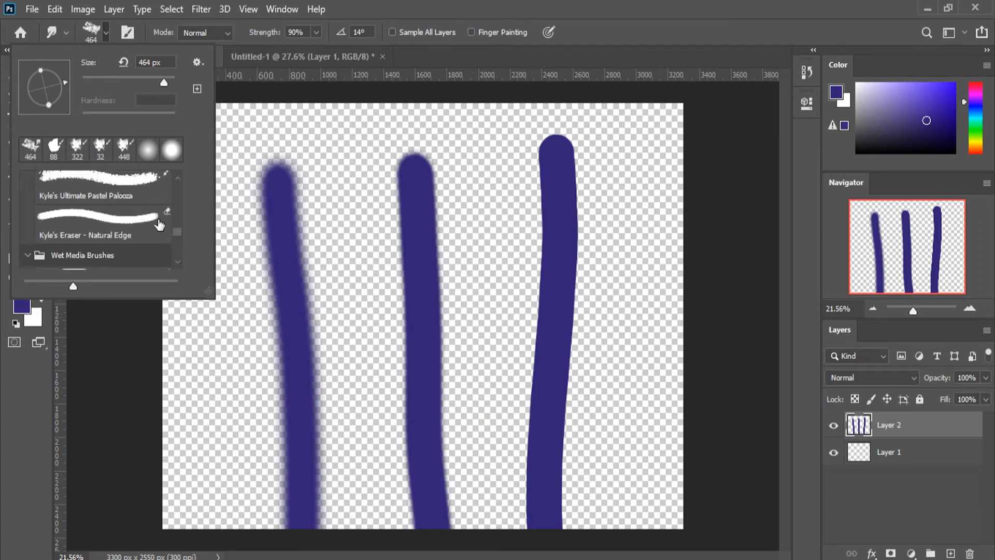
# Step: Choose the Kyle's Eraser - Natural Edge preset and erase short slanted marks along the middle vertical stroke
pyautogui.click(136, 225)
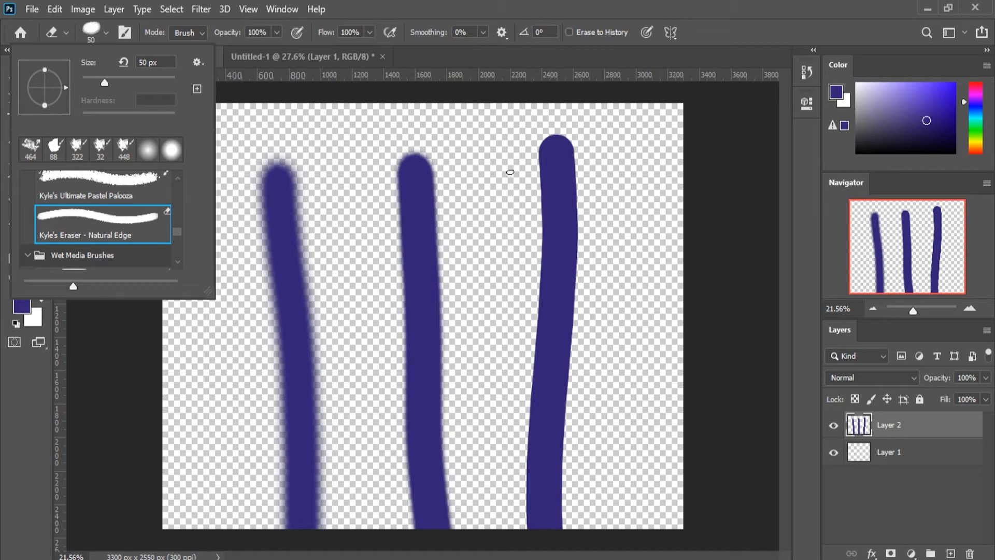
pyautogui.click(403, 232)
pyautogui.moveTo(410, 220)
pyautogui.mouseDown()
pyautogui.moveTo(423, 249)
pyautogui.moveTo(432, 401)
pyautogui.mouseUp()
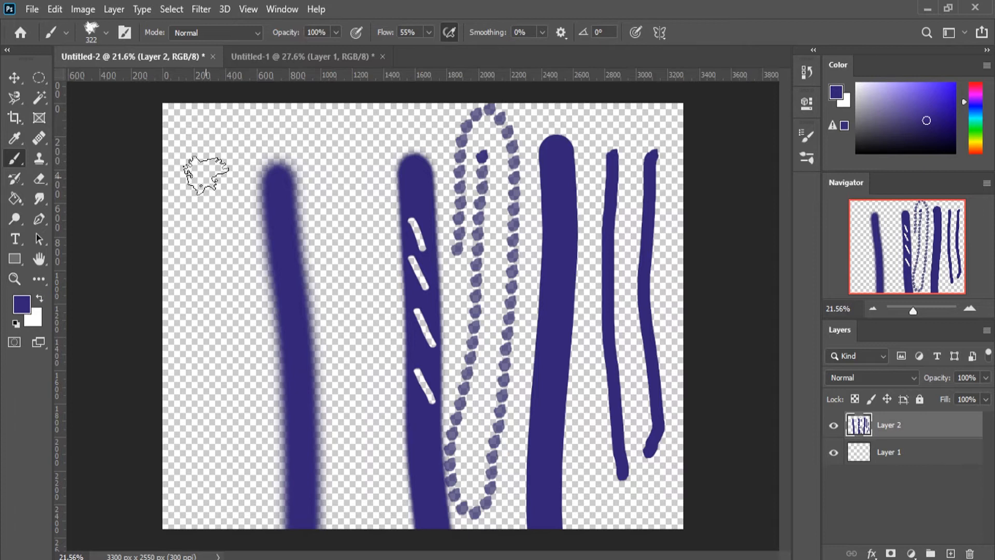
# Step: Paint a slightly slanted stroke down the canvas's left side with the 322 px textured brush, and overlapping strokes below it at 29% opacity
pyautogui.moveTo(207, 171); pyautogui.dragTo(230, 394)
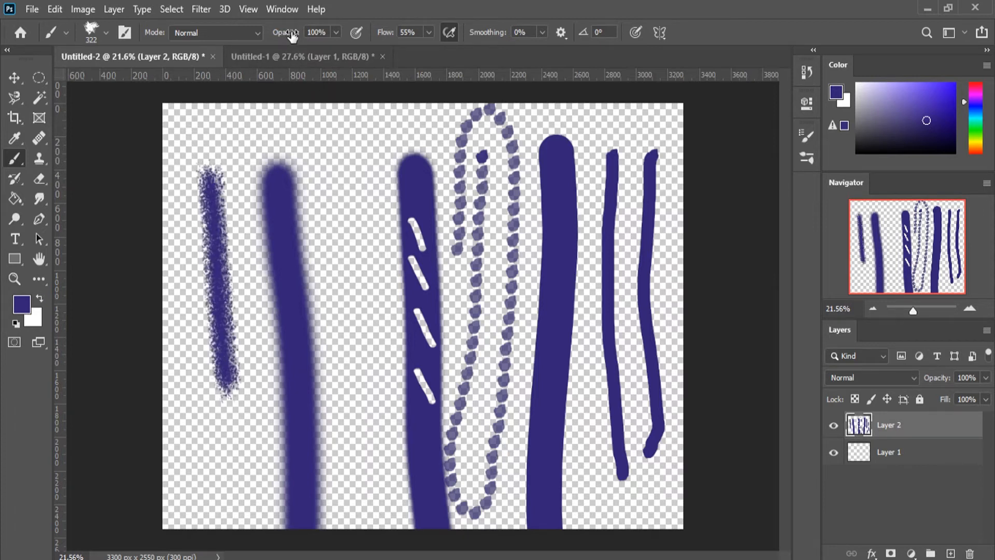
pyautogui.moveTo(289, 33)
pyautogui.mouseDown()
pyautogui.moveTo(223, 36)
pyautogui.moveTo(228, 85)
pyautogui.moveTo(277, 34)
pyautogui.moveTo(288, 39)
pyautogui.mouseUp()
pyautogui.moveTo(300, 54); pyautogui.dragTo(294, 48)
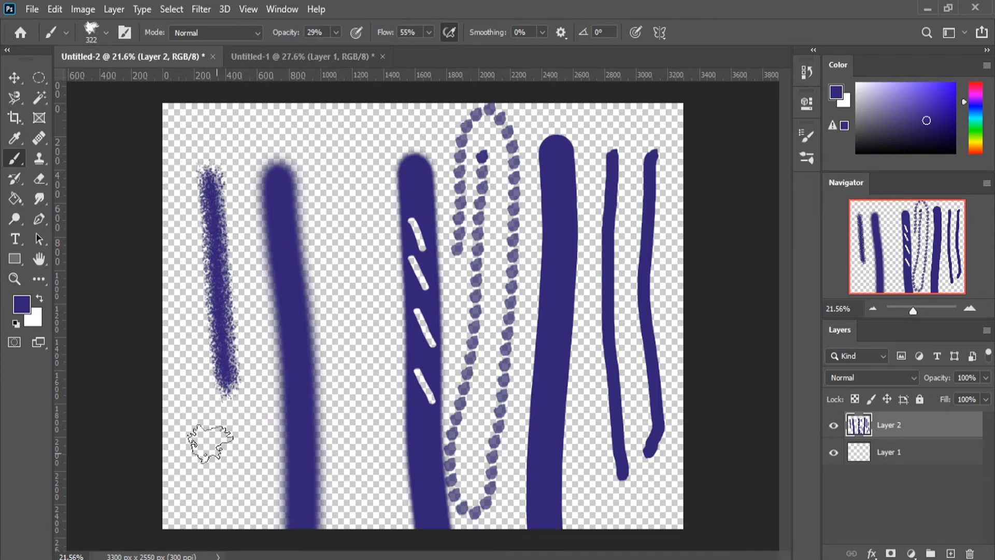
pyautogui.moveTo(182, 381)
pyautogui.mouseDown()
pyautogui.moveTo(205, 542)
pyautogui.moveTo(173, 371)
pyautogui.moveTo(198, 480)
pyautogui.mouseUp()
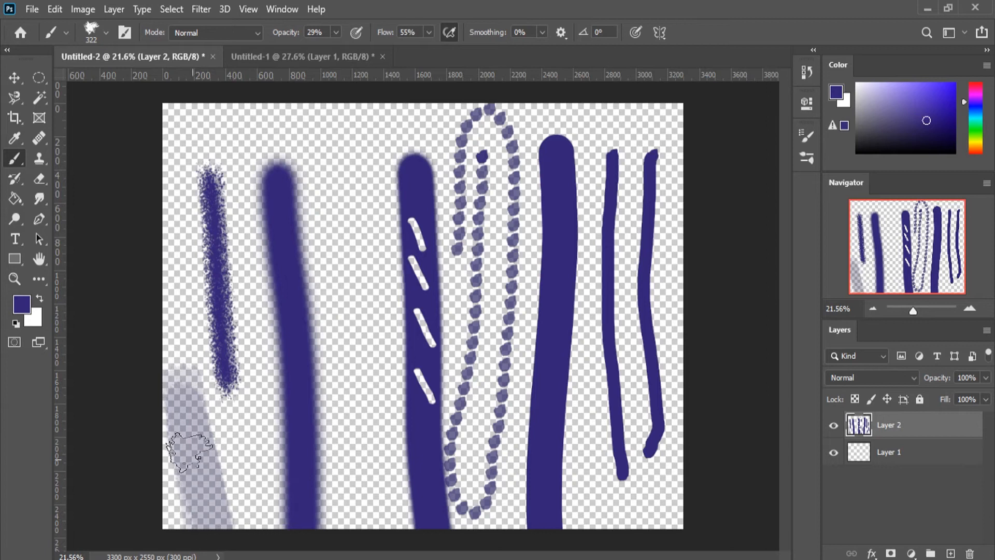
pyautogui.moveTo(189, 453)
pyautogui.mouseDown()
pyautogui.moveTo(205, 499)
pyautogui.moveTo(190, 439)
pyautogui.moveTo(211, 536)
pyautogui.moveTo(183, 405)
pyautogui.moveTo(217, 536)
pyautogui.moveTo(174, 391)
pyautogui.moveTo(223, 531)
pyautogui.moveTo(180, 409)
pyautogui.moveTo(209, 499)
pyautogui.moveTo(185, 422)
pyautogui.moveTo(232, 531)
pyautogui.moveTo(211, 459)
pyautogui.moveTo(252, 526)
pyautogui.moveTo(206, 445)
pyautogui.moveTo(260, 514)
pyautogui.moveTo(203, 427)
pyautogui.moveTo(229, 472)
pyautogui.moveTo(197, 394)
pyautogui.moveTo(190, 476)
pyautogui.moveTo(179, 423)
pyautogui.moveTo(187, 536)
pyautogui.moveTo(179, 510)
pyautogui.moveTo(181, 527)
pyautogui.moveTo(199, 485)
pyautogui.moveTo(247, 539)
pyautogui.mouseUp()
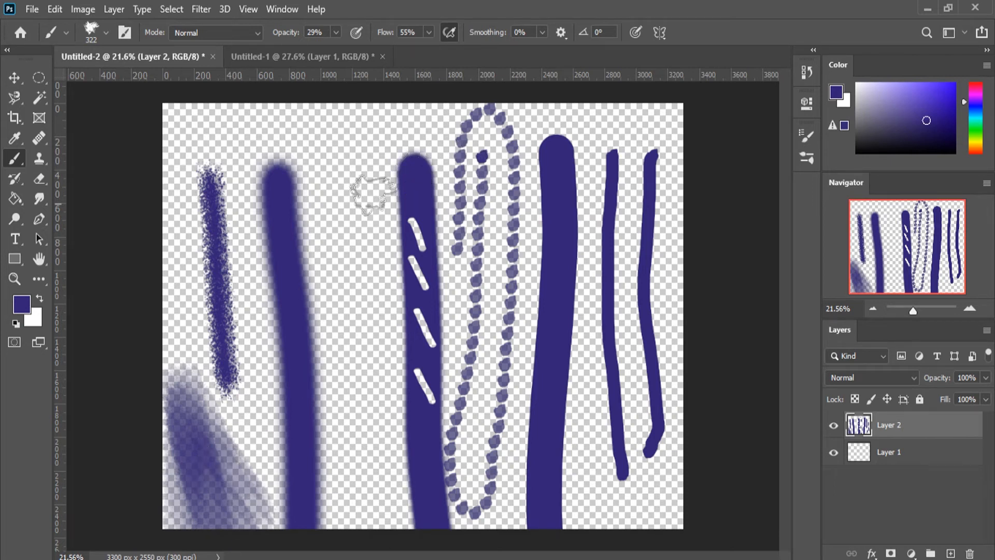
# Step: Undo the overlapping 29% opacity strokes in the canvas's lower-left corner
pyautogui.hotkey('ctrl', 'z')
pyautogui.hotkey('ctrl', 'z')
pyautogui.hotkey('ctrl', 'z')
pyautogui.hotkey('ctrl', 'z')
pyautogui.hotkey('ctrl', 'z')
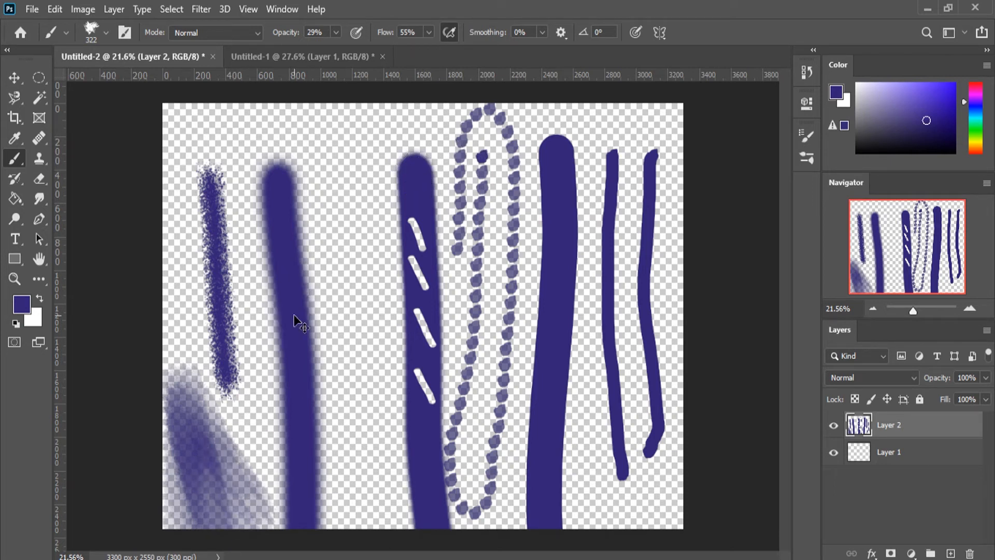
pyautogui.hotkey('ctrl', 'z')
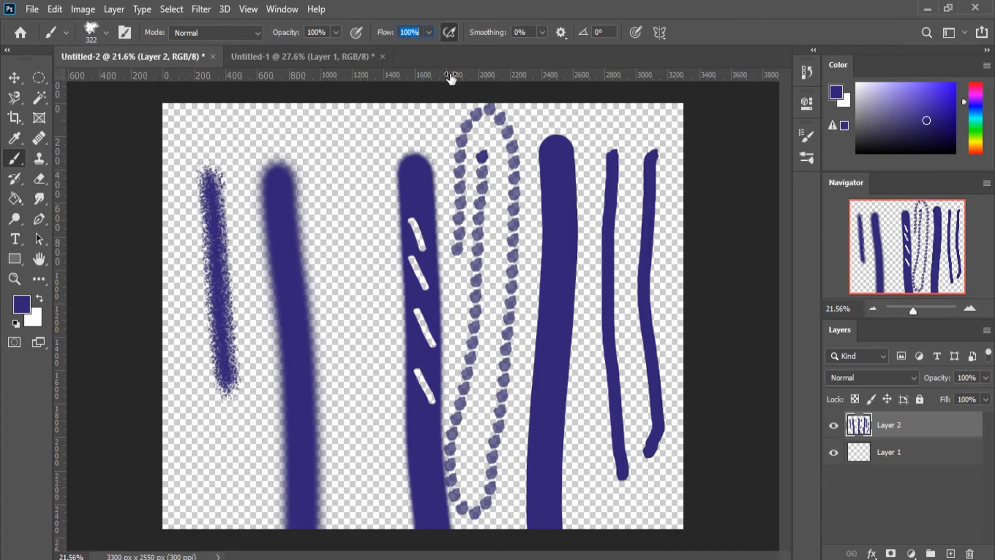
# Step: Set the brush flow to 100% and turn off the airbrush-style build-up
pyautogui.press('Return')
pyautogui.click(449, 32)
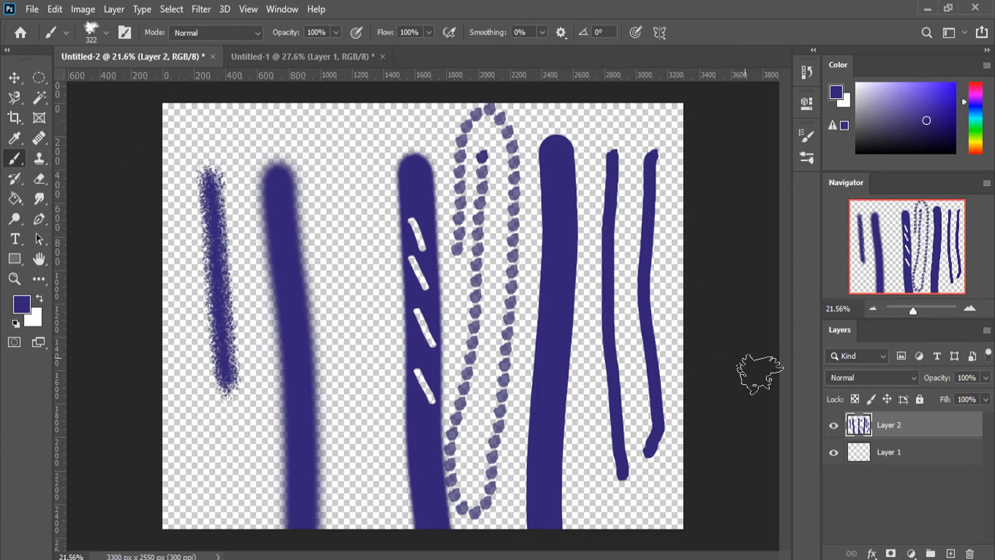
# Step: Delete the layer holding the test strokes and add a new blank layer
pyautogui.click(970, 554)
pyautogui.click(950, 553)
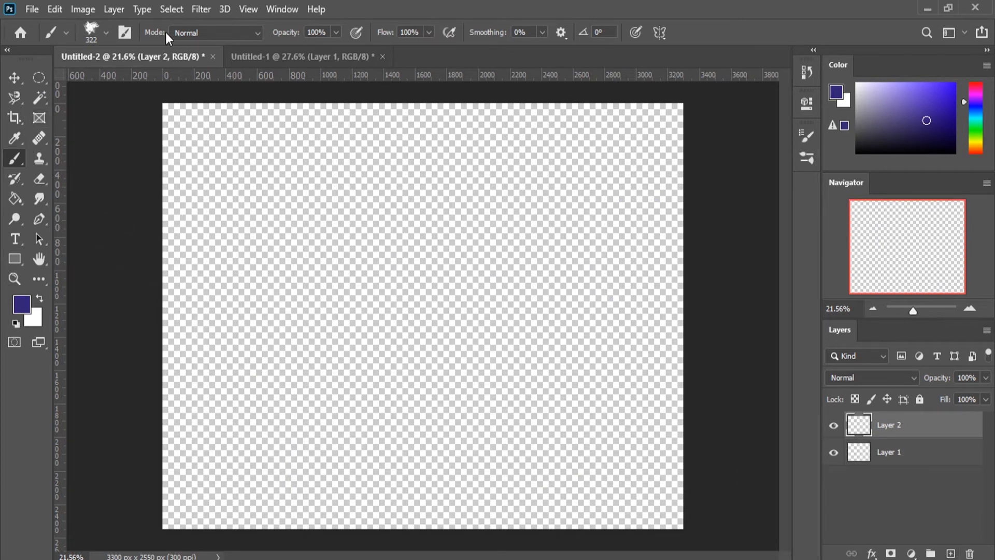
# Step: Choose the Hard Round preset from the General Brushes and paint a thick 322 px stroke across the canvas's upper part
pyautogui.click(106, 31)
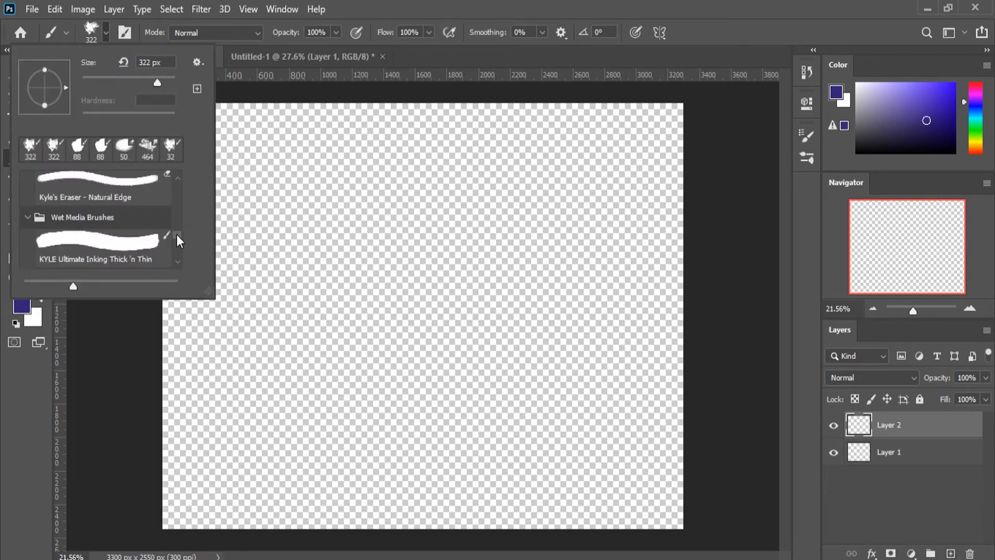
pyautogui.moveTo(178, 241); pyautogui.dragTo(182, 188)
pyautogui.click(120, 241)
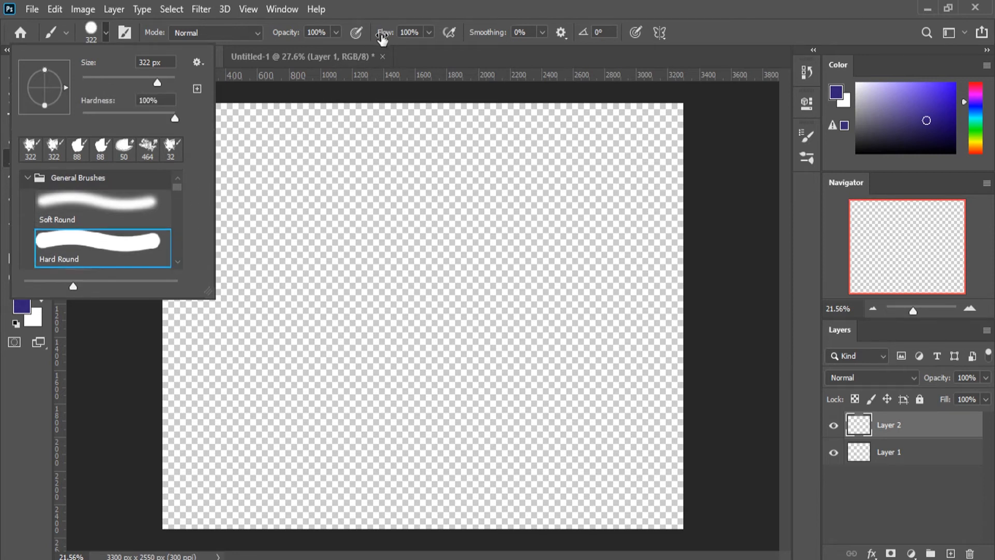
pyautogui.moveTo(255, 165)
pyautogui.mouseDown()
pyautogui.moveTo(506, 150)
pyautogui.moveTo(658, 169)
pyautogui.mouseUp()
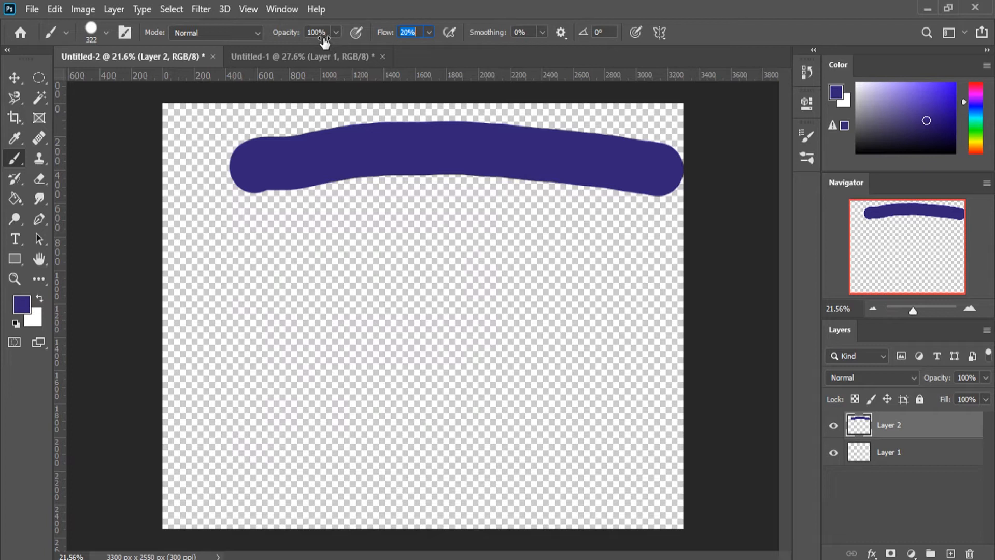
# Step: Paint overlapping Hard Round strokes at 20% flow across the area below the solid stroke
pyautogui.moveTo(324, 41); pyautogui.dragTo(324, 42)
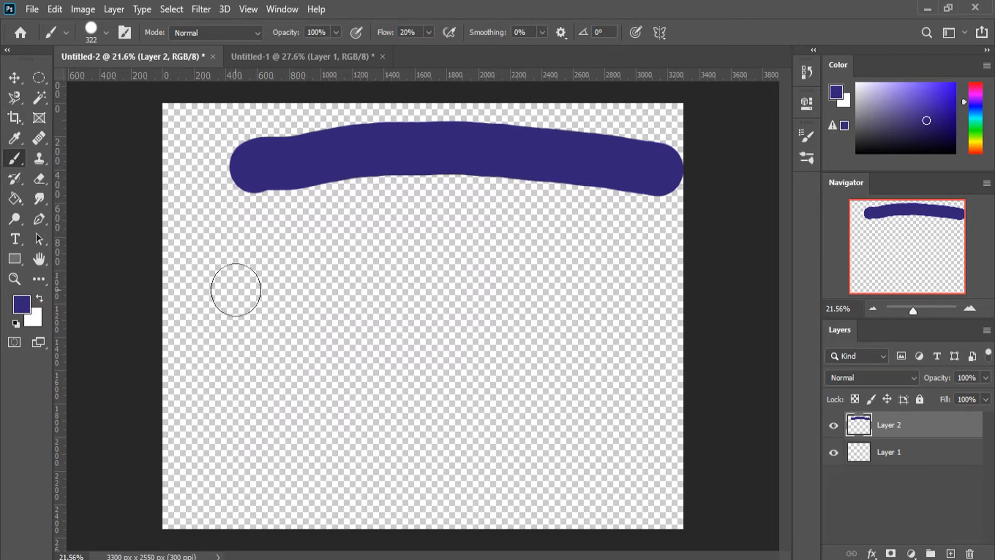
pyautogui.moveTo(230, 286)
pyautogui.mouseDown()
pyautogui.moveTo(448, 289)
pyautogui.moveTo(475, 281)
pyautogui.moveTo(572, 299)
pyautogui.moveTo(652, 297)
pyautogui.moveTo(594, 297)
pyautogui.moveTo(589, 278)
pyautogui.moveTo(559, 257)
pyautogui.moveTo(409, 361)
pyautogui.moveTo(254, 254)
pyautogui.moveTo(211, 277)
pyautogui.moveTo(223, 296)
pyautogui.moveTo(278, 292)
pyautogui.moveTo(460, 247)
pyautogui.moveTo(441, 265)
pyautogui.moveTo(382, 259)
pyautogui.moveTo(465, 334)
pyautogui.moveTo(430, 390)
pyautogui.moveTo(620, 281)
pyautogui.moveTo(517, 336)
pyautogui.moveTo(534, 411)
pyautogui.moveTo(589, 272)
pyautogui.moveTo(658, 211)
pyautogui.moveTo(443, 272)
pyautogui.moveTo(390, 221)
pyautogui.moveTo(422, 260)
pyautogui.moveTo(294, 277)
pyautogui.moveTo(205, 237)
pyautogui.moveTo(149, 285)
pyautogui.moveTo(214, 338)
pyautogui.moveTo(244, 337)
pyautogui.moveTo(320, 402)
pyautogui.moveTo(380, 428)
pyautogui.moveTo(462, 412)
pyautogui.moveTo(570, 421)
pyautogui.moveTo(549, 515)
pyautogui.moveTo(286, 511)
pyautogui.moveTo(196, 441)
pyautogui.moveTo(353, 522)
pyautogui.moveTo(321, 462)
pyautogui.moveTo(430, 456)
pyautogui.mouseUp()
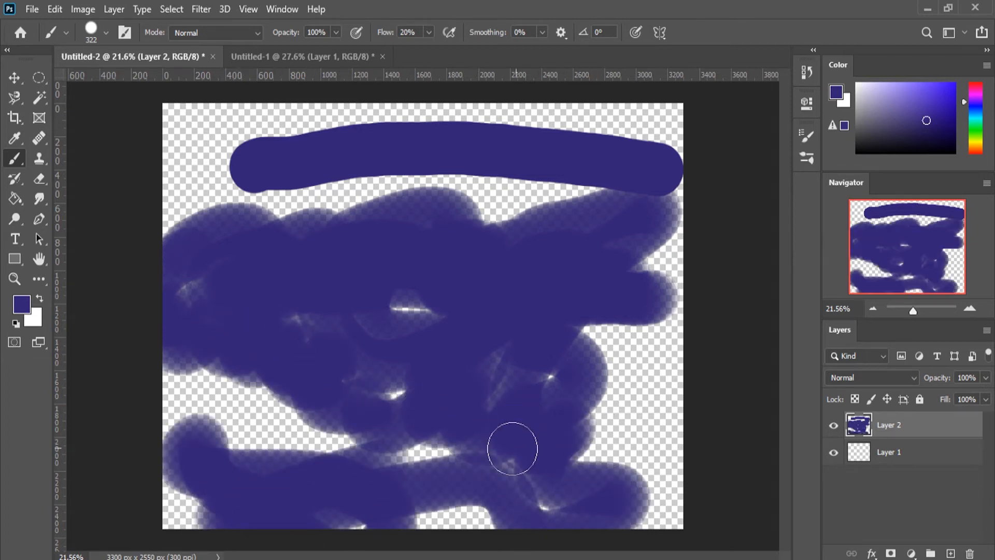
pyautogui.moveTo(644, 329)
pyautogui.mouseDown()
pyautogui.moveTo(639, 461)
pyautogui.moveTo(643, 521)
pyautogui.mouseUp()
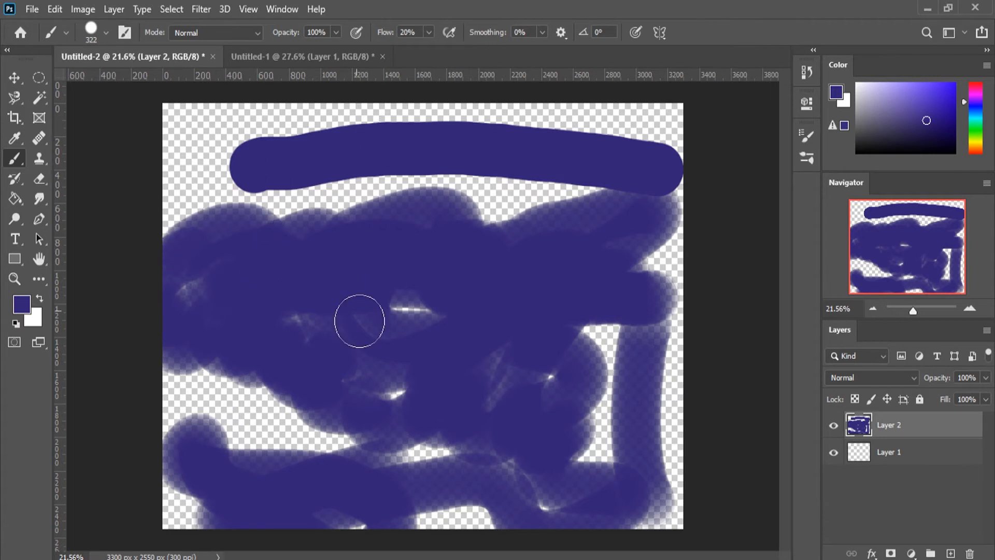
pyautogui.moveTo(521, 559)
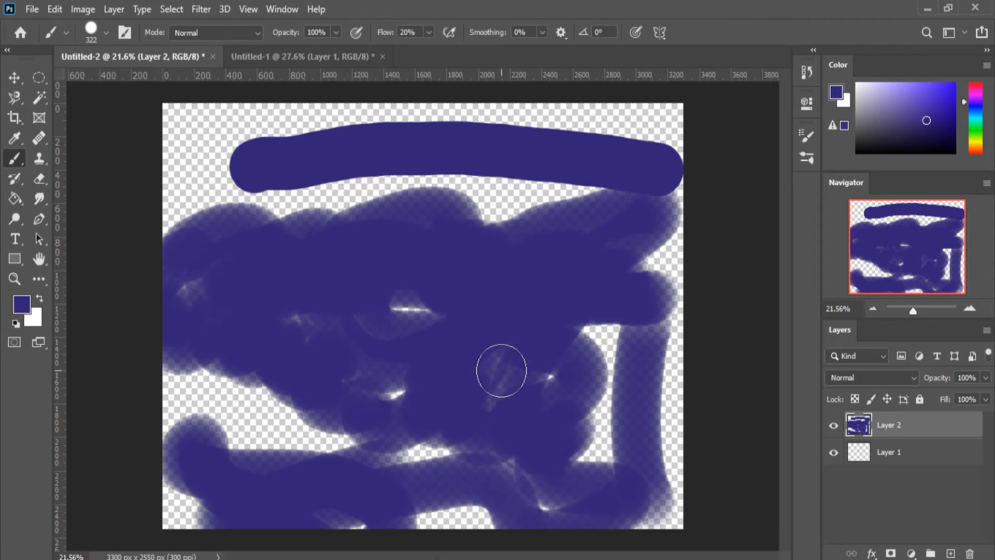
# Step: Undo all the Hard Round test strokes to clear the layer
pyautogui.hotkey('ctrl', 'z')
pyautogui.hotkey('ctrl', 'z')
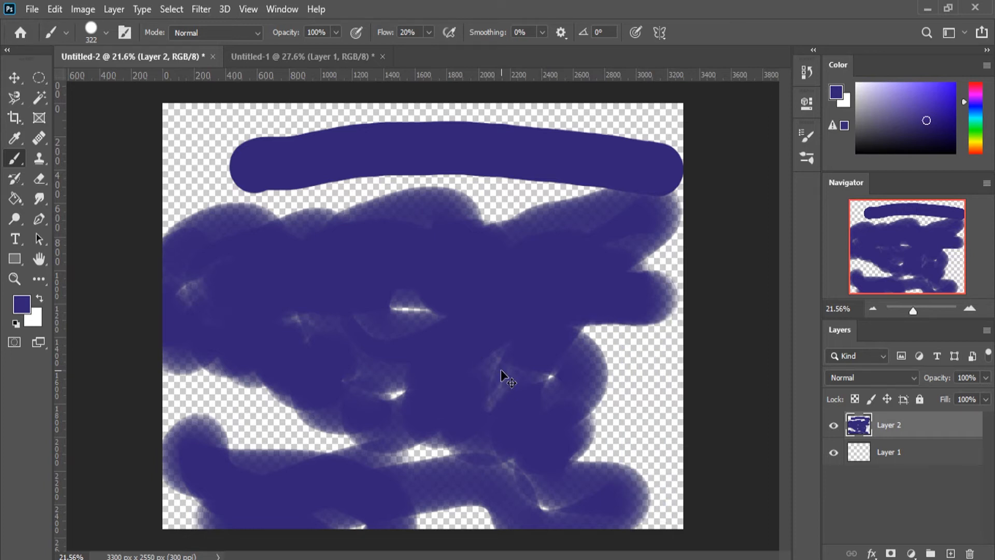
pyautogui.hotkey('ctrl', 'z')
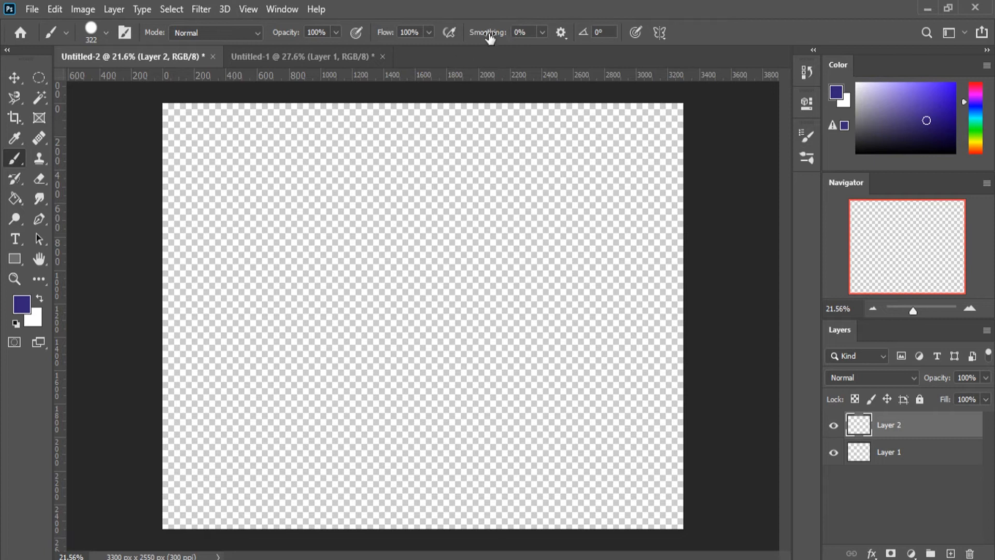
# Step: Try a diagonal test stroke with Smoothing at 19%, undo it, and set Smoothing back to 0%
pyautogui.click(542, 33)
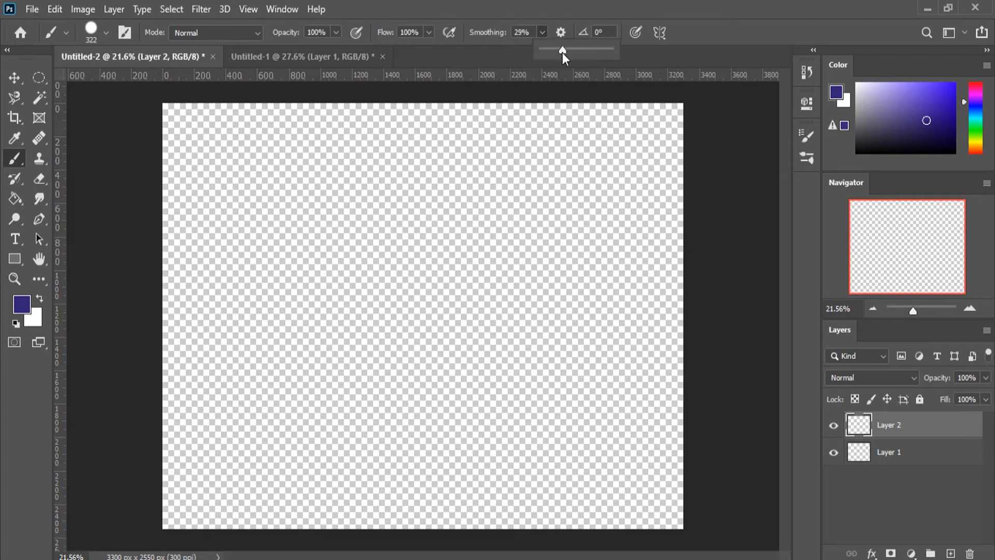
pyautogui.moveTo(558, 52); pyautogui.dragTo(554, 51)
pyautogui.moveTo(213, 189)
pyautogui.mouseDown()
pyautogui.moveTo(253, 266)
pyautogui.moveTo(425, 444)
pyautogui.moveTo(457, 225)
pyautogui.moveTo(290, 282)
pyautogui.mouseUp()
pyautogui.hotkey('ctrl', 'z')
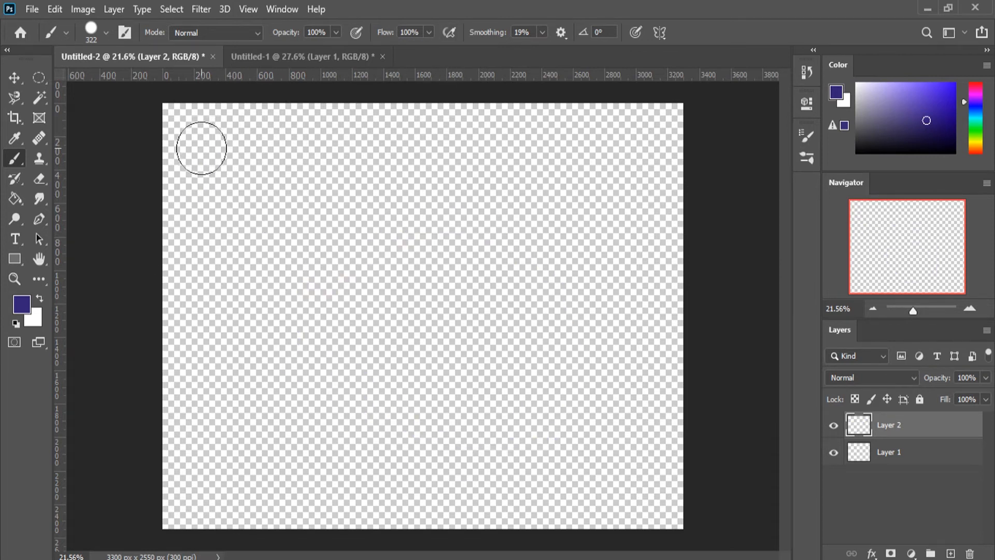
pyautogui.moveTo(487, 31); pyautogui.dragTo(433, 30)
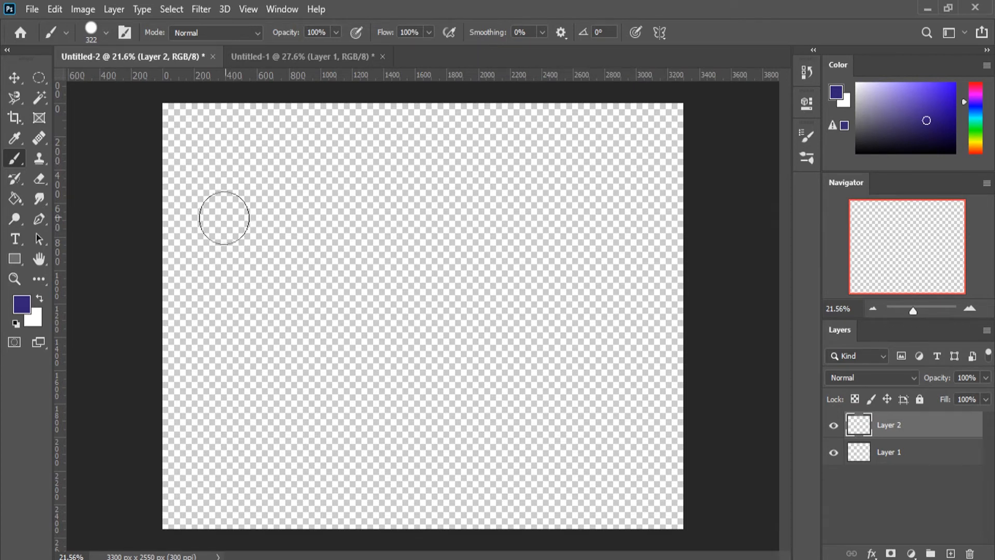
# Step: Paint horizontal 322 px test strokes at 0%, 20% and 41% Smoothing, add a short one below, and undo them all
pyautogui.moveTo(202, 200)
pyautogui.mouseDown()
pyautogui.moveTo(306, 196)
pyautogui.moveTo(613, 222)
pyautogui.moveTo(659, 213)
pyautogui.mouseUp()
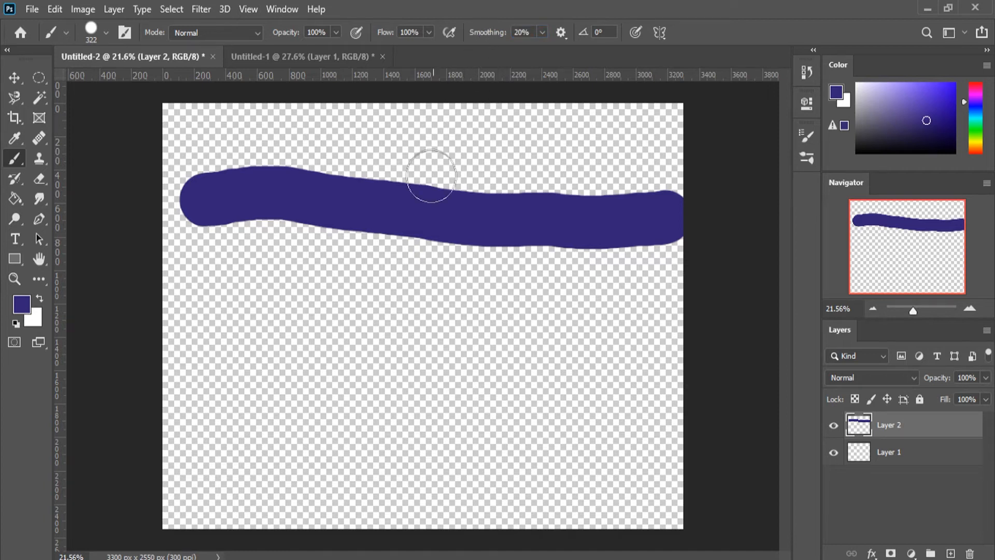
pyautogui.moveTo(189, 321); pyautogui.dragTo(690, 333)
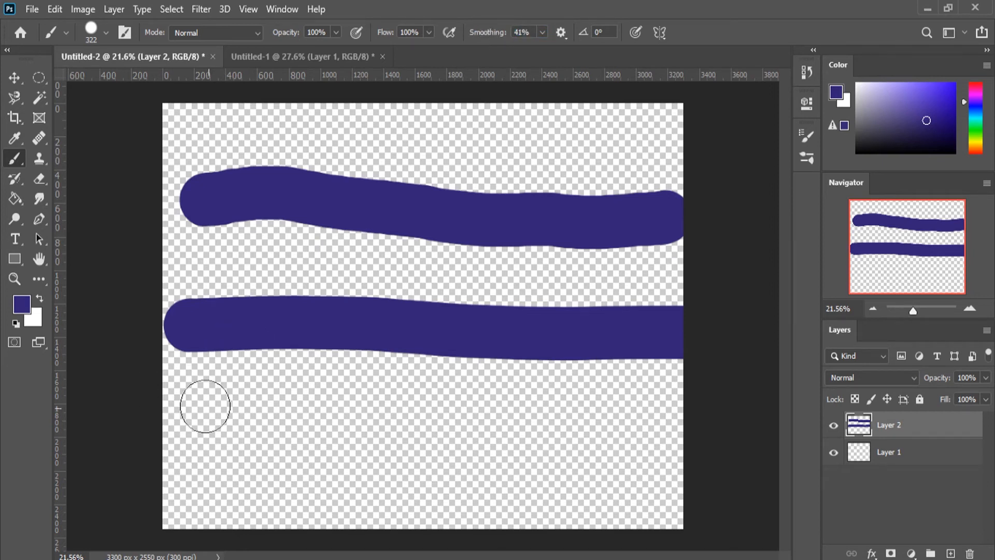
pyautogui.moveTo(198, 417); pyautogui.dragTo(755, 413)
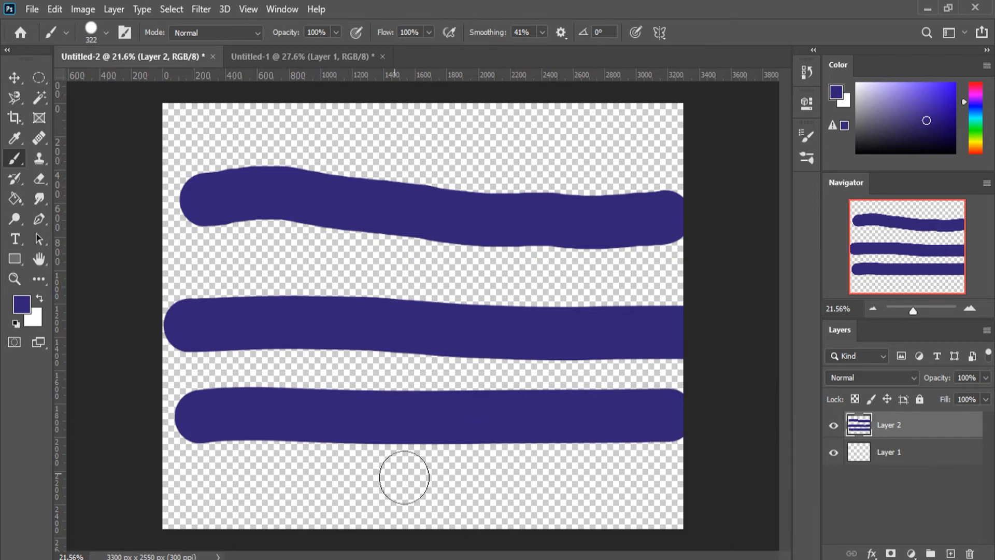
pyautogui.click(430, 487)
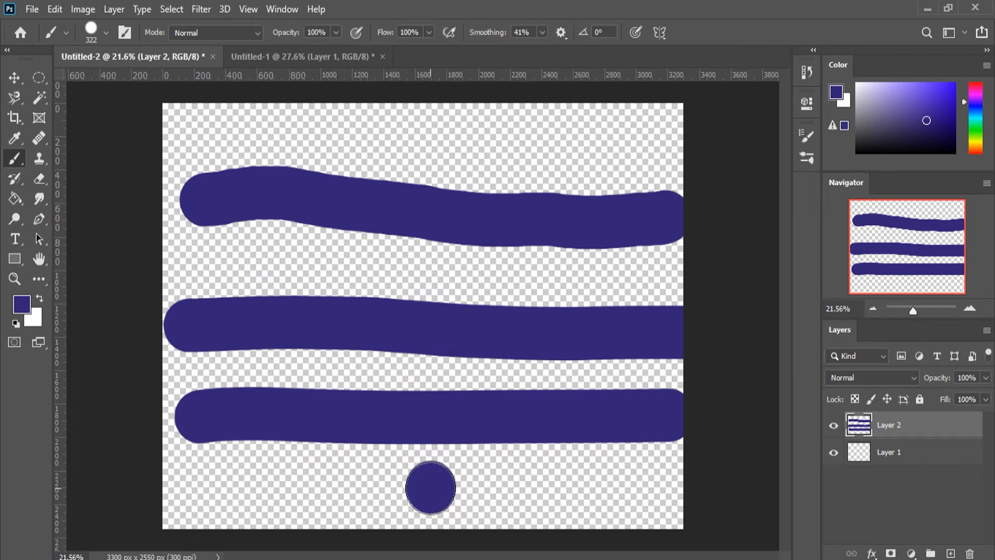
pyautogui.moveTo(425, 487)
pyautogui.mouseDown()
pyautogui.moveTo(276, 440)
pyautogui.moveTo(206, 391)
pyautogui.moveTo(182, 288)
pyautogui.moveTo(235, 184)
pyautogui.moveTo(479, 144)
pyautogui.moveTo(588, 278)
pyautogui.moveTo(439, 394)
pyautogui.moveTo(437, 212)
pyautogui.moveTo(591, 375)
pyautogui.moveTo(344, 492)
pyautogui.moveTo(396, 427)
pyautogui.mouseUp()
pyautogui.hotkey('ctrl', 'z')
pyautogui.hotkey('ctrl', 'z')
pyautogui.hotkey('ctrl', 'z')
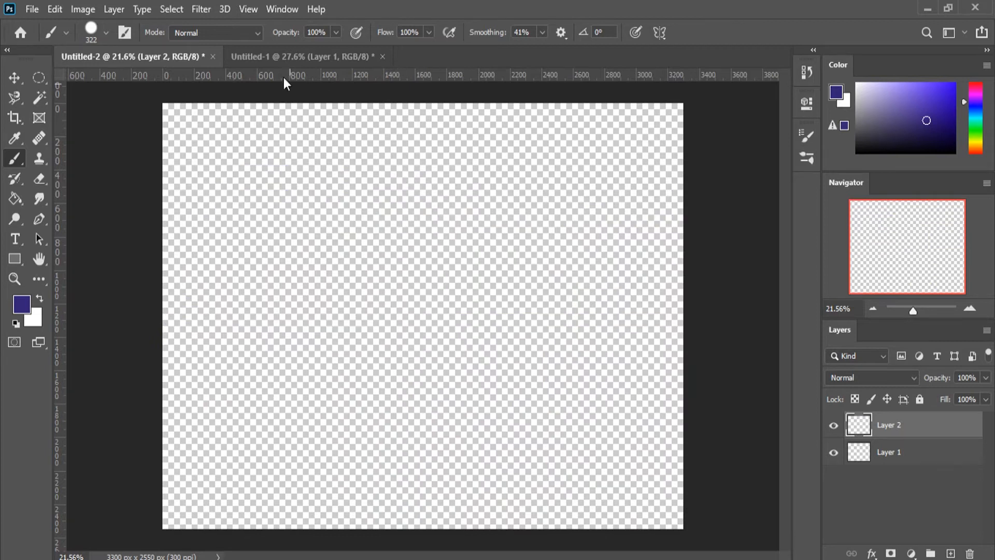
# Step: Set the Hard Round brush size to 78 px and try freehand curved strokes, undoing them
pyautogui.click(105, 33)
pyautogui.moveTo(157, 82); pyautogui.dragTo(118, 82)
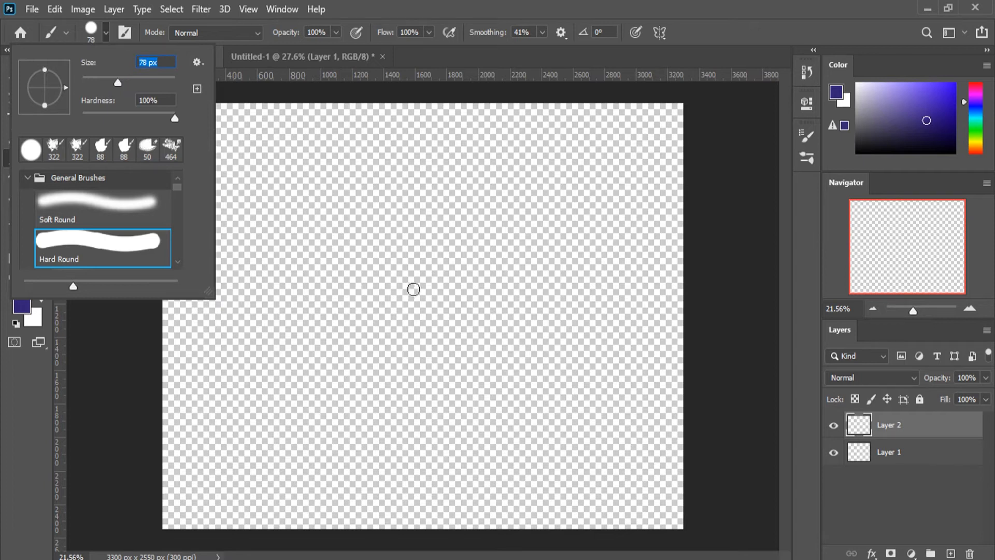
pyautogui.moveTo(414, 289)
pyautogui.mouseDown()
pyautogui.moveTo(387, 316)
pyautogui.moveTo(452, 339)
pyautogui.moveTo(420, 237)
pyautogui.moveTo(364, 345)
pyautogui.mouseUp()
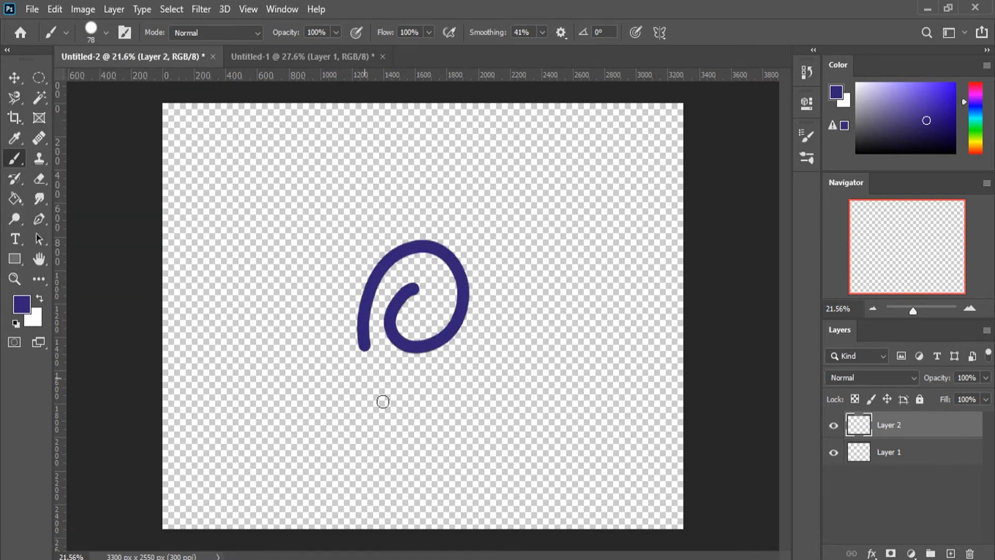
pyautogui.moveTo(383, 401)
pyautogui.mouseDown()
pyautogui.moveTo(515, 366)
pyautogui.moveTo(508, 238)
pyautogui.moveTo(382, 212)
pyautogui.moveTo(331, 335)
pyautogui.moveTo(409, 448)
pyautogui.moveTo(565, 408)
pyautogui.moveTo(574, 247)
pyautogui.moveTo(471, 180)
pyautogui.moveTo(331, 213)
pyautogui.moveTo(290, 346)
pyautogui.moveTo(351, 474)
pyautogui.moveTo(483, 505)
pyautogui.moveTo(634, 394)
pyautogui.moveTo(636, 237)
pyautogui.moveTo(494, 167)
pyautogui.moveTo(354, 189)
pyautogui.moveTo(277, 328)
pyautogui.moveTo(332, 452)
pyautogui.moveTo(529, 492)
pyautogui.moveTo(657, 377)
pyautogui.moveTo(651, 178)
pyautogui.moveTo(515, 130)
pyautogui.moveTo(308, 186)
pyautogui.moveTo(211, 306)
pyautogui.moveTo(277, 460)
pyautogui.moveTo(446, 516)
pyautogui.moveTo(626, 359)
pyautogui.moveTo(497, 166)
pyautogui.mouseUp()
pyautogui.hotkey('ctrl', 'z')
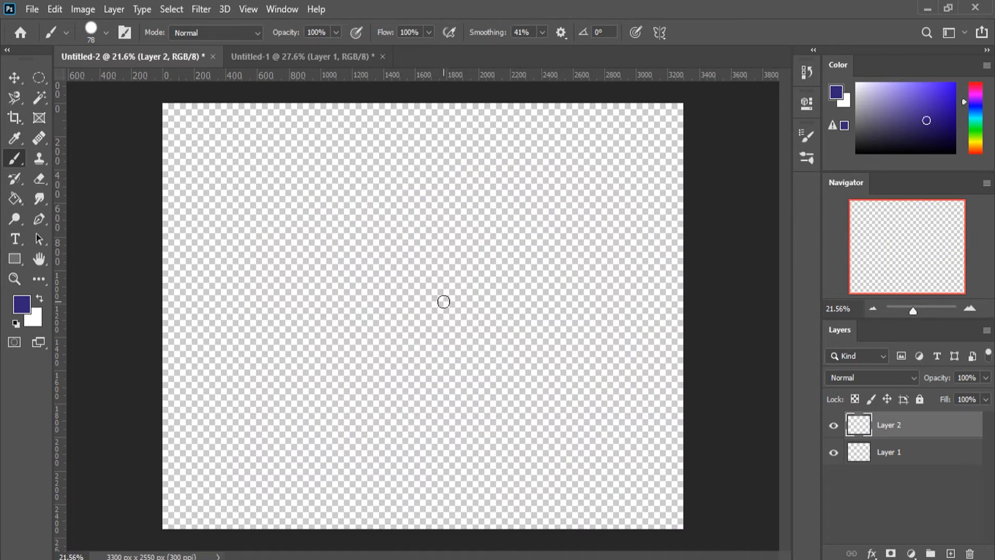
pyautogui.moveTo(208, 334)
pyautogui.mouseDown()
pyautogui.moveTo(436, 268)
pyautogui.moveTo(519, 255)
pyautogui.moveTo(555, 261)
pyautogui.moveTo(549, 282)
pyautogui.moveTo(464, 291)
pyautogui.moveTo(462, 314)
pyautogui.moveTo(479, 319)
pyautogui.moveTo(497, 308)
pyautogui.moveTo(508, 244)
pyautogui.moveTo(526, 241)
pyautogui.moveTo(537, 249)
pyautogui.moveTo(534, 268)
pyautogui.moveTo(515, 294)
pyautogui.moveTo(544, 300)
pyautogui.mouseUp()
pyautogui.hotkey('ctrl', 'z')
# Step: Handwrite a first name in cursive across the canvas's upper part at 41% Smoothing, redrawing the initial letter's stem
pyautogui.moveTo(235, 192)
pyautogui.mouseDown()
pyautogui.moveTo(232, 225)
pyautogui.moveTo(233, 211)
pyautogui.moveTo(286, 188)
pyautogui.moveTo(327, 210)
pyautogui.moveTo(353, 202)
pyautogui.mouseUp()
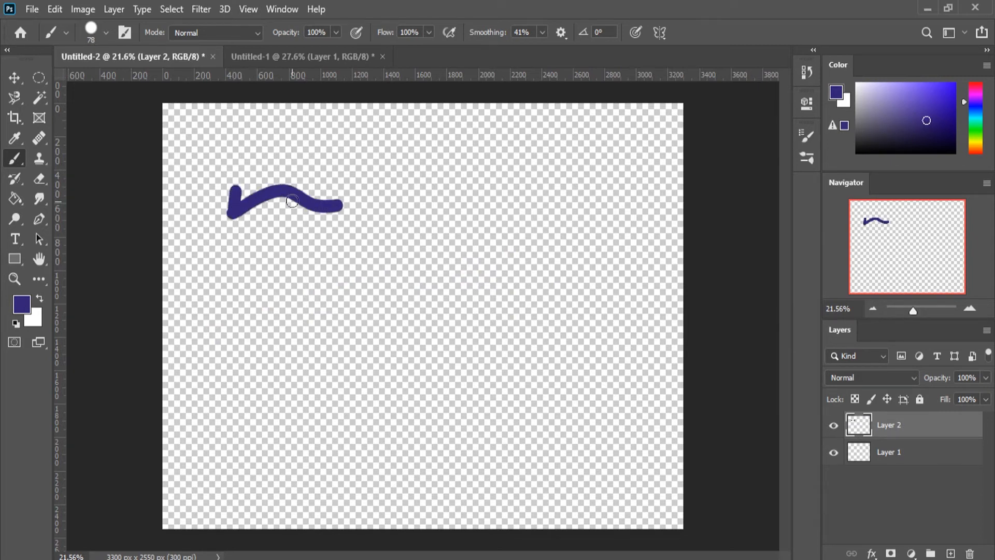
pyautogui.moveTo(292, 201)
pyautogui.mouseDown()
pyautogui.moveTo(288, 229)
pyautogui.moveTo(249, 293)
pyautogui.moveTo(240, 275)
pyautogui.mouseUp()
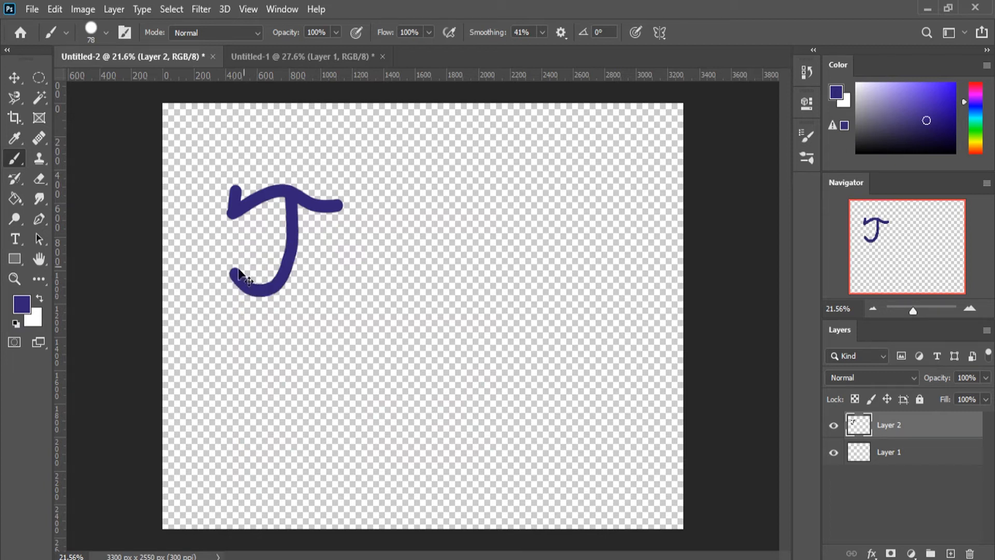
pyautogui.hotkey('ctrl', 'z')
pyautogui.moveTo(283, 207)
pyautogui.mouseDown()
pyautogui.moveTo(277, 266)
pyautogui.moveTo(250, 313)
pyautogui.moveTo(230, 270)
pyautogui.mouseUp()
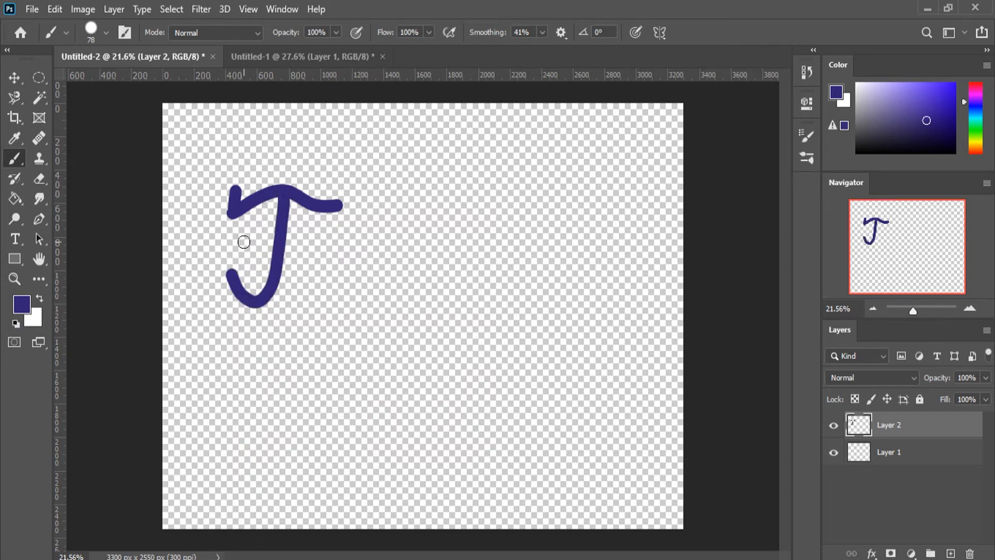
pyautogui.hotkey('ctrl', 'z')
pyautogui.moveTo(284, 200); pyautogui.dragTo(228, 234)
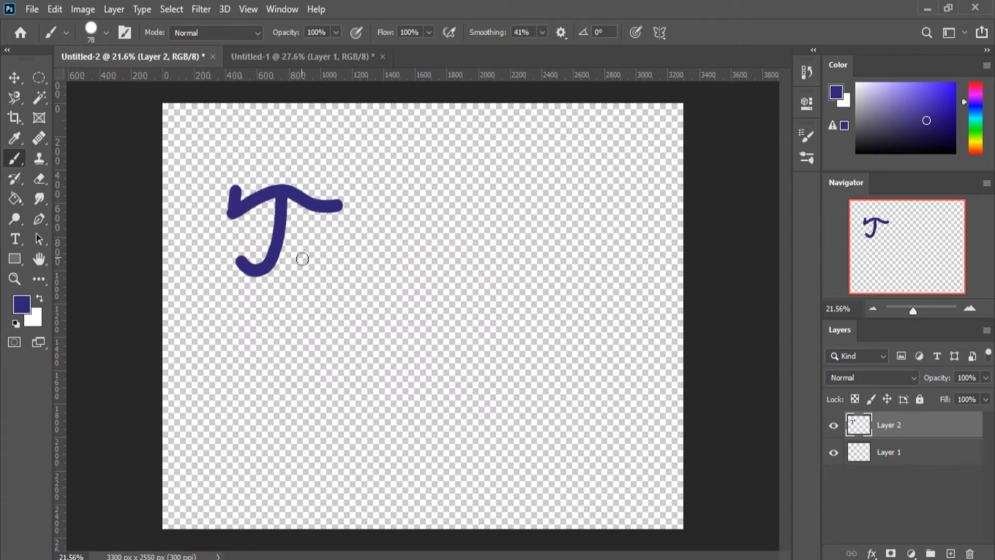
pyautogui.moveTo(302, 262)
pyautogui.mouseDown()
pyautogui.moveTo(374, 229)
pyautogui.moveTo(388, 166)
pyautogui.moveTo(349, 277)
pyautogui.moveTo(400, 252)
pyautogui.moveTo(424, 276)
pyautogui.moveTo(457, 278)
pyautogui.moveTo(460, 246)
pyautogui.moveTo(489, 250)
pyautogui.moveTo(483, 290)
pyautogui.moveTo(515, 244)
pyautogui.moveTo(504, 292)
pyautogui.moveTo(573, 238)
pyautogui.moveTo(536, 279)
pyautogui.moveTo(570, 250)
pyautogui.moveTo(576, 276)
pyautogui.moveTo(597, 219)
pyautogui.moveTo(601, 264)
pyautogui.mouseUp()
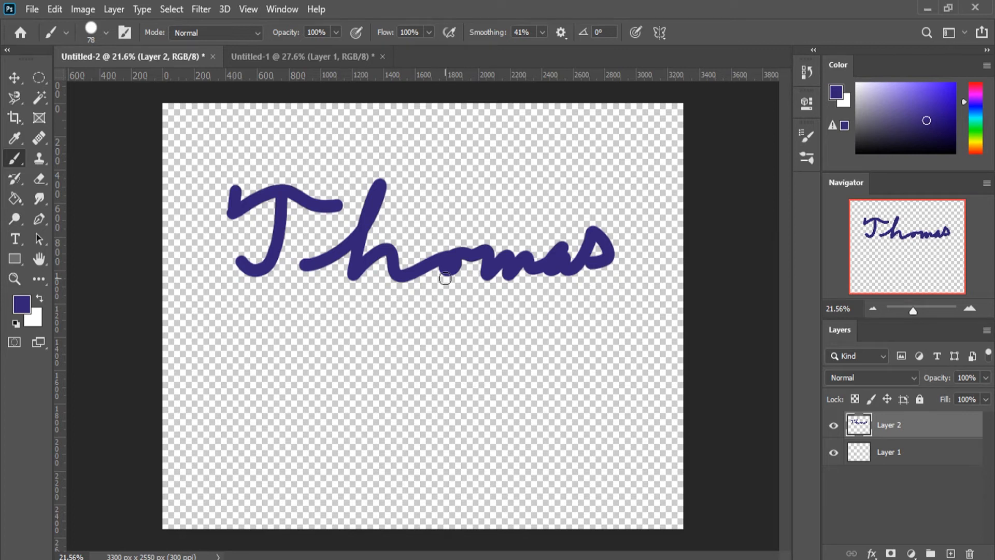
# Step: Undo the whole handwritten name and set Smoothing back to 0%
pyautogui.hotkey('ctrl', 'z')
pyautogui.hotkey('ctrl', 'z')
pyautogui.hotkey('ctrl', 'z')
pyautogui.hotkey('ctrl', 'z')
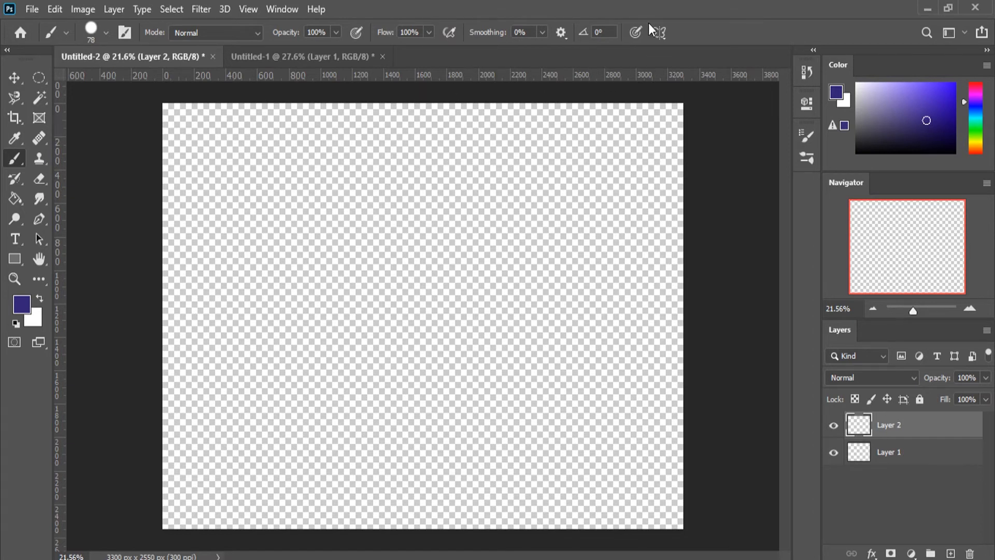
# Step: Enable Vertical paint symmetry and move its axis toward the canvas's left side, to about X 913 px
pyautogui.click(660, 33)
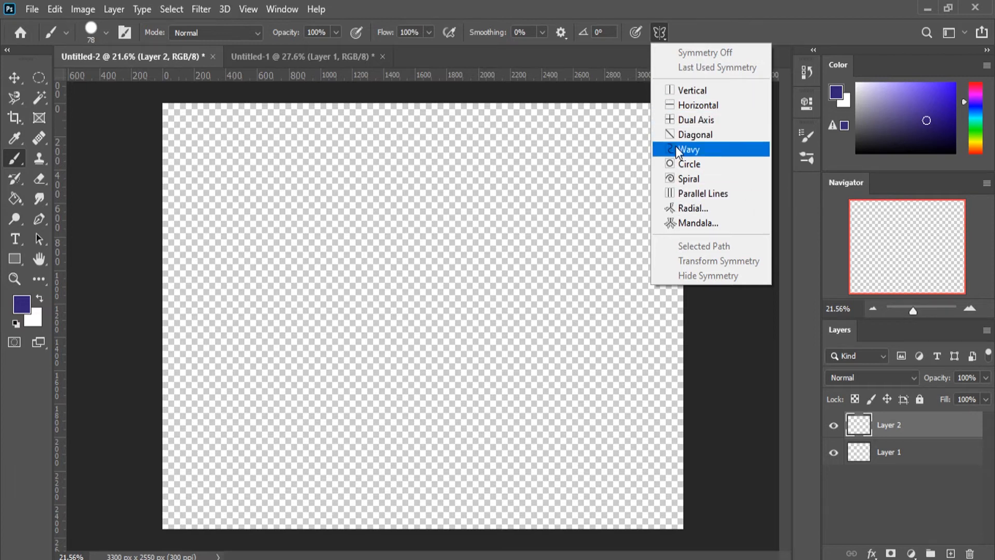
pyautogui.click(712, 96)
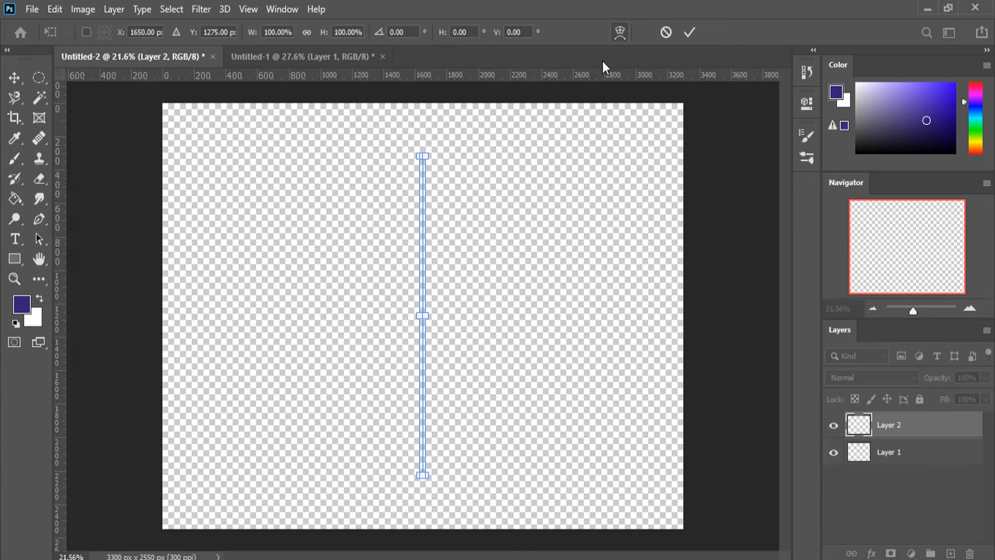
pyautogui.click(666, 33)
pyautogui.click(659, 33)
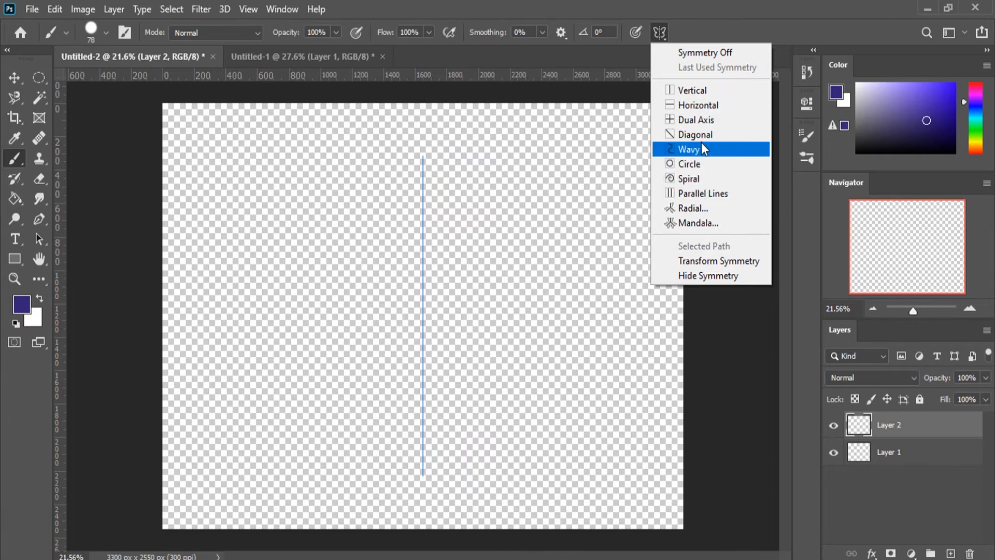
pyautogui.click(694, 91)
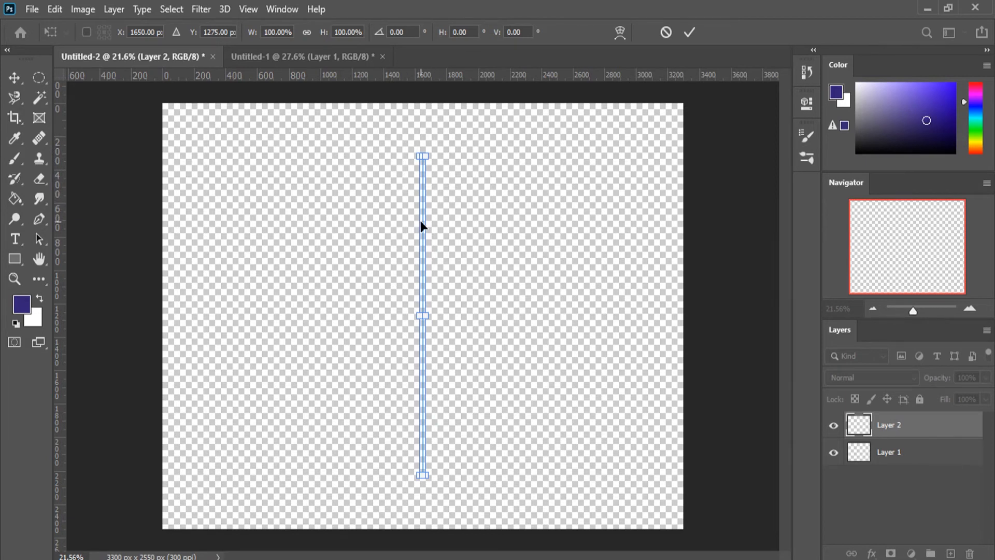
pyautogui.moveTo(419, 220); pyautogui.dragTo(307, 220)
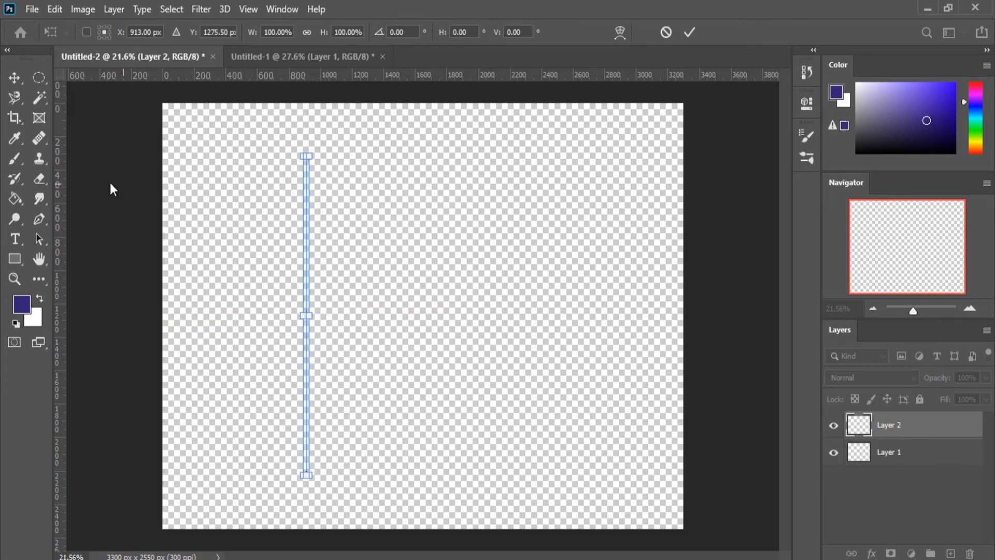
pyautogui.click(10, 161)
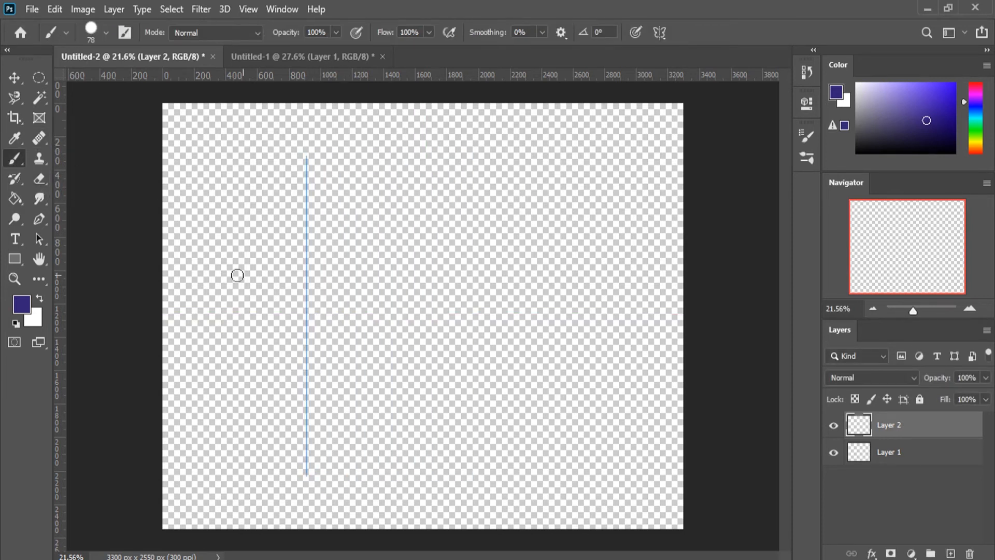
# Step: Paint several mirrored freehand test strokes beside and across the vertical symmetry axis, undoing them all
pyautogui.moveTo(249, 189)
pyautogui.mouseDown()
pyautogui.moveTo(192, 214)
pyautogui.moveTo(243, 322)
pyautogui.moveTo(194, 327)
pyautogui.moveTo(264, 442)
pyautogui.mouseUp()
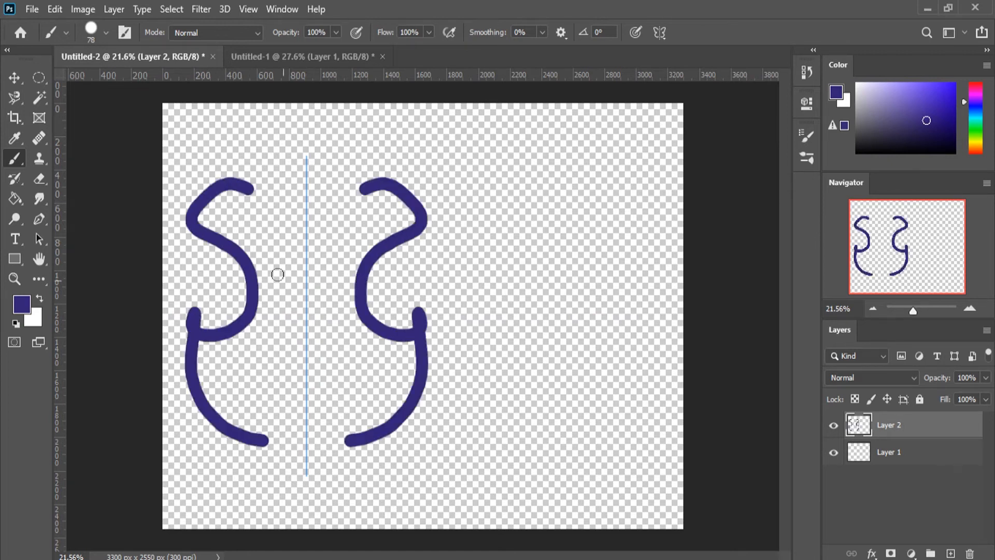
pyautogui.hotkey('ctrl', 'z')
pyautogui.moveTo(257, 202)
pyautogui.mouseDown()
pyautogui.moveTo(223, 355)
pyautogui.moveTo(224, 438)
pyautogui.mouseUp()
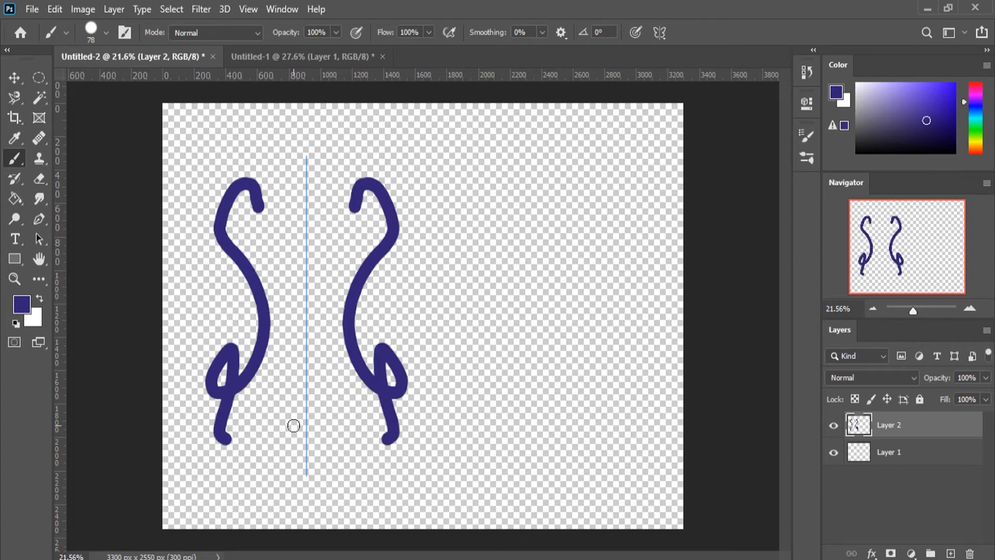
pyautogui.hotkey('ctrl', 'z')
pyautogui.moveTo(584, 190)
pyautogui.mouseDown()
pyautogui.moveTo(551, 218)
pyautogui.moveTo(563, 339)
pyautogui.moveTo(495, 428)
pyautogui.moveTo(471, 240)
pyautogui.moveTo(427, 188)
pyautogui.moveTo(402, 277)
pyautogui.moveTo(422, 428)
pyautogui.moveTo(379, 350)
pyautogui.moveTo(337, 183)
pyautogui.moveTo(349, 477)
pyautogui.moveTo(369, 141)
pyautogui.moveTo(389, 399)
pyautogui.mouseUp()
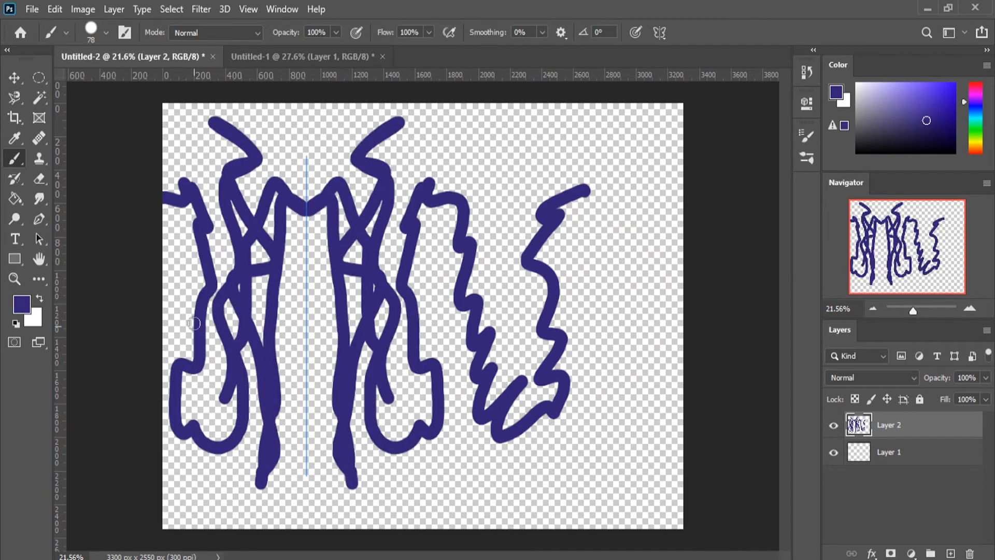
pyautogui.moveTo(235, 136)
pyautogui.mouseDown()
pyautogui.moveTo(230, 416)
pyautogui.moveTo(307, 395)
pyautogui.moveTo(296, 335)
pyautogui.moveTo(246, 315)
pyautogui.moveTo(317, 264)
pyautogui.moveTo(336, 230)
pyautogui.moveTo(250, 223)
pyautogui.moveTo(314, 182)
pyautogui.moveTo(353, 115)
pyautogui.mouseUp()
pyautogui.hotkey('ctrl', 'z')
pyautogui.hotkey('ctrl', 'z')
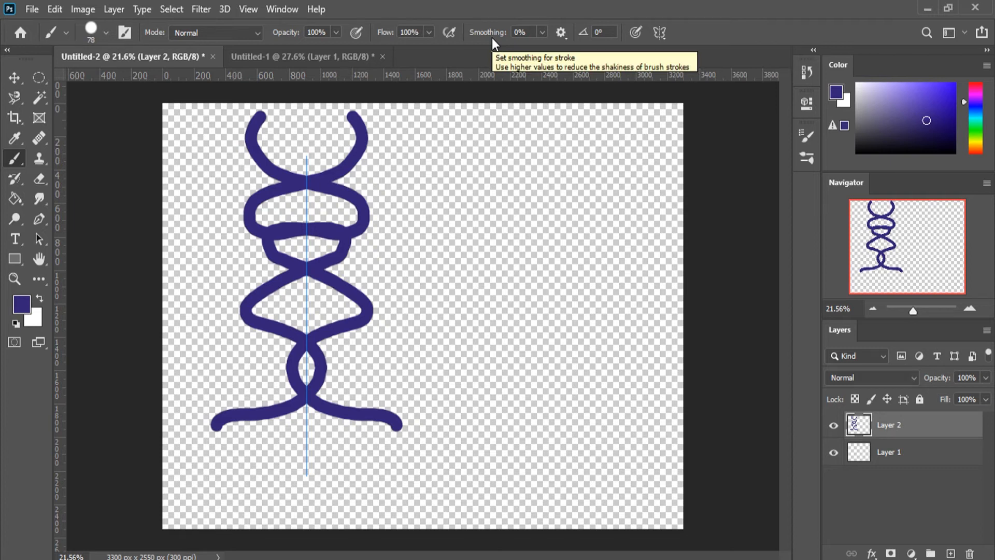
pyautogui.hotkey('ctrl', 'z')
# Step: Turn paint symmetry off, paint a plain zigzag stroke down the canvas, and undo it
pyautogui.click(660, 33)
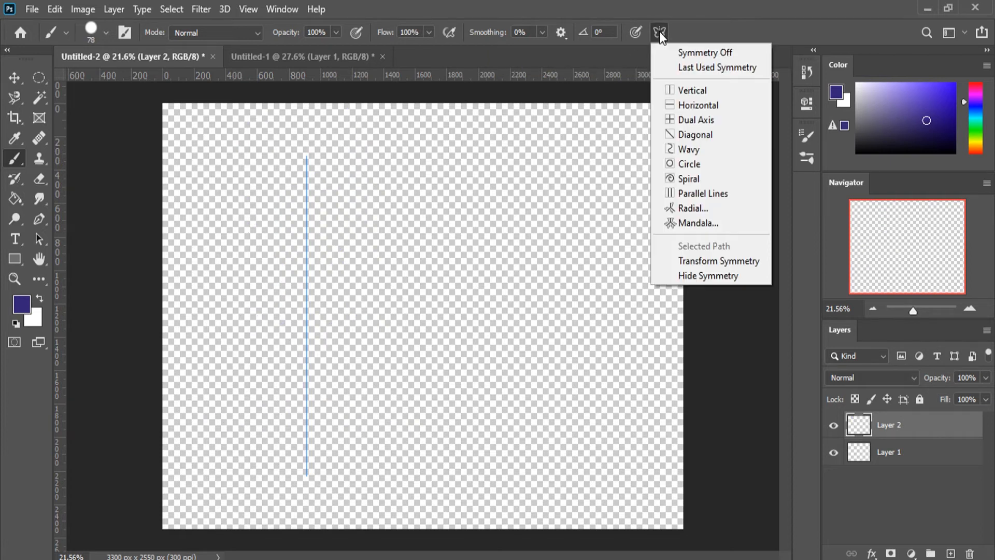
pyautogui.click(692, 52)
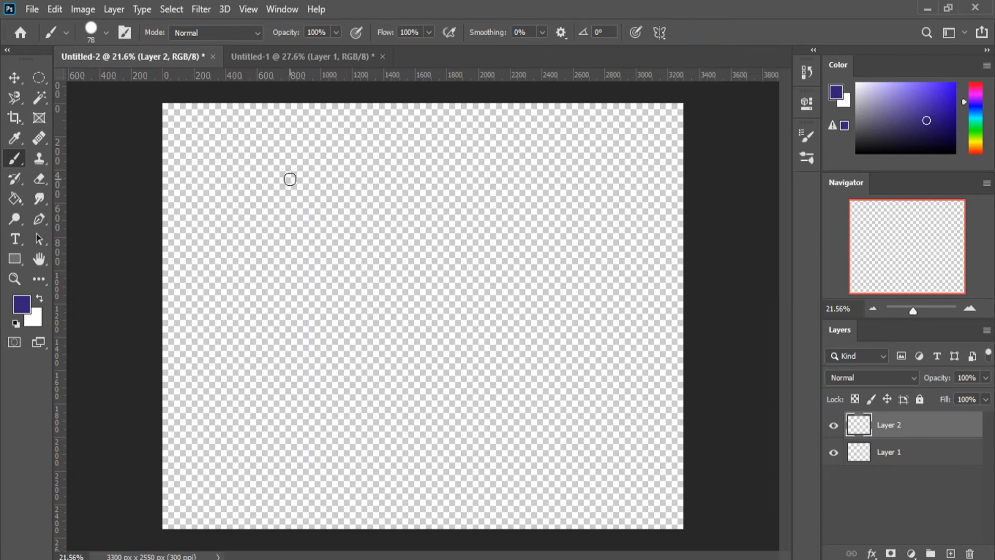
pyautogui.moveTo(252, 159)
pyautogui.mouseDown()
pyautogui.moveTo(222, 162)
pyautogui.moveTo(378, 422)
pyautogui.moveTo(520, 531)
pyautogui.mouseUp()
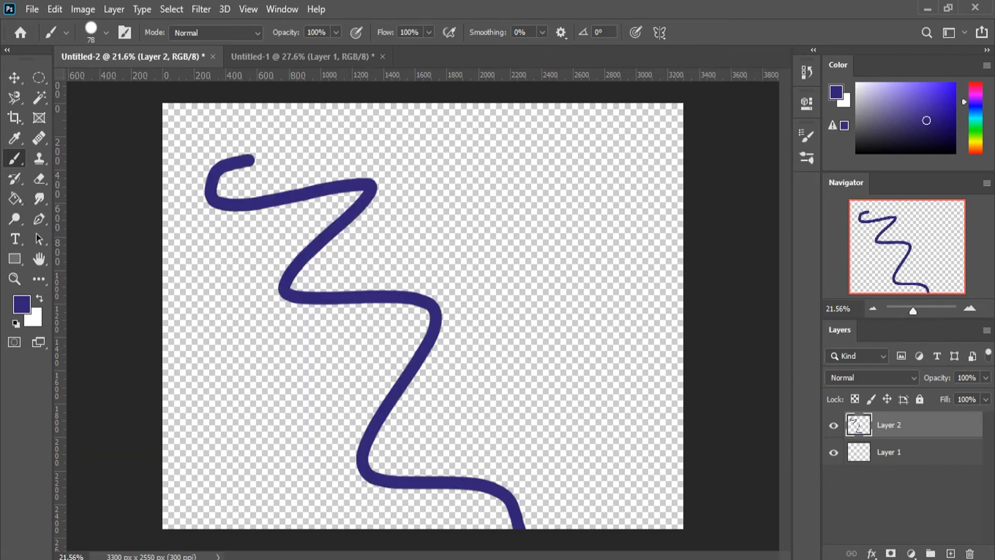
pyautogui.hotkey('ctrl', 'z')
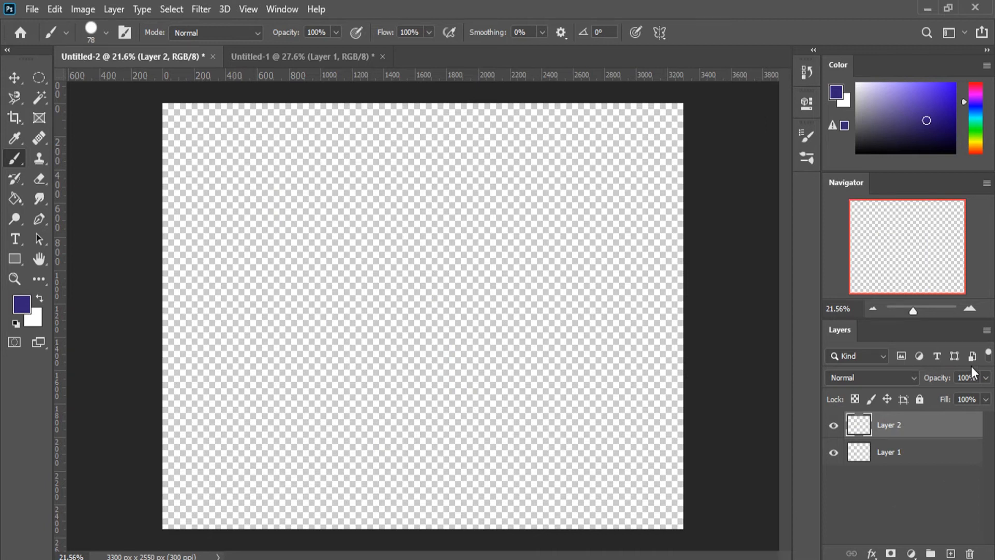
# Step: Enable Spiral paint symmetry and stretch its path to about 176% width and 72% height
pyautogui.click(660, 33)
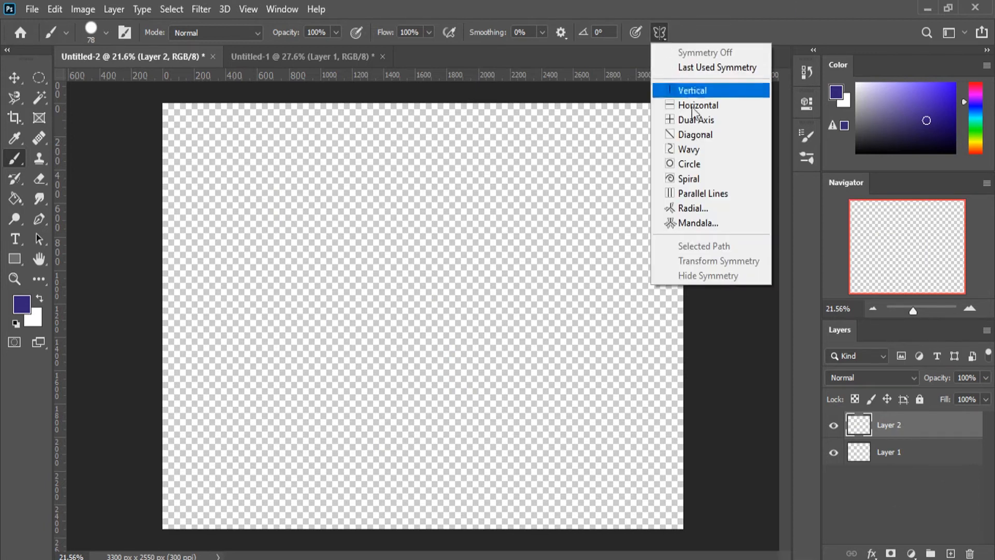
pyautogui.click(728, 180)
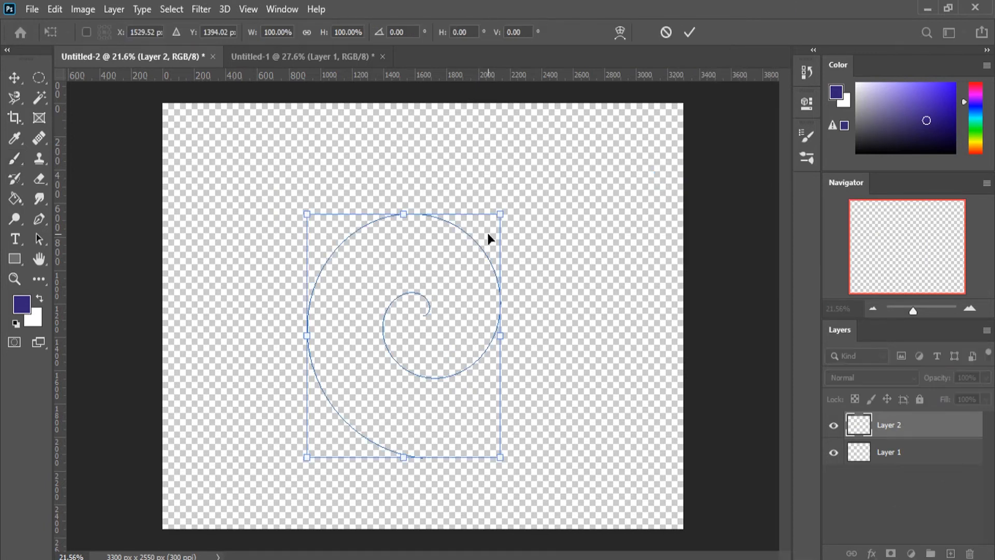
pyautogui.moveTo(499, 212); pyautogui.dragTo(645, 280)
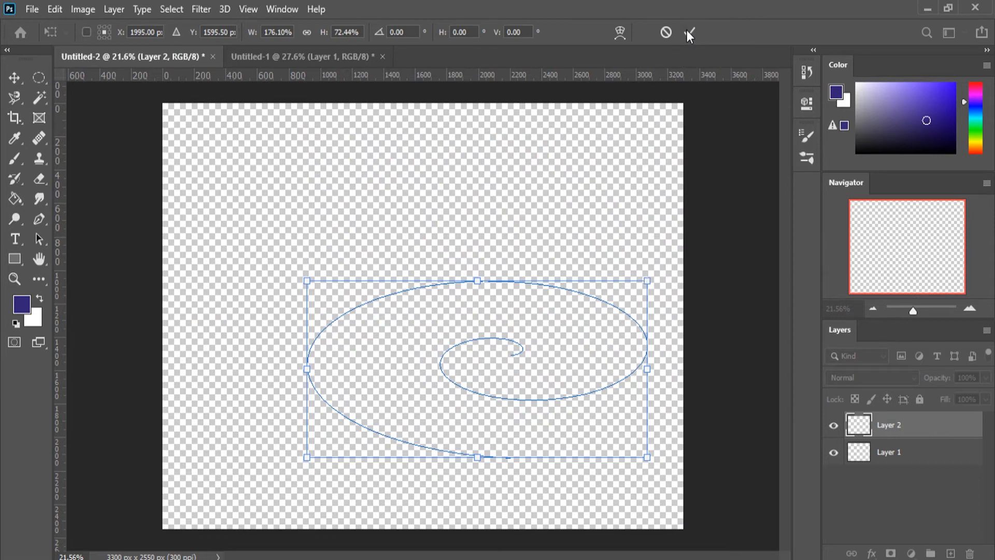
pyautogui.press('Return')
pyautogui.press('b')
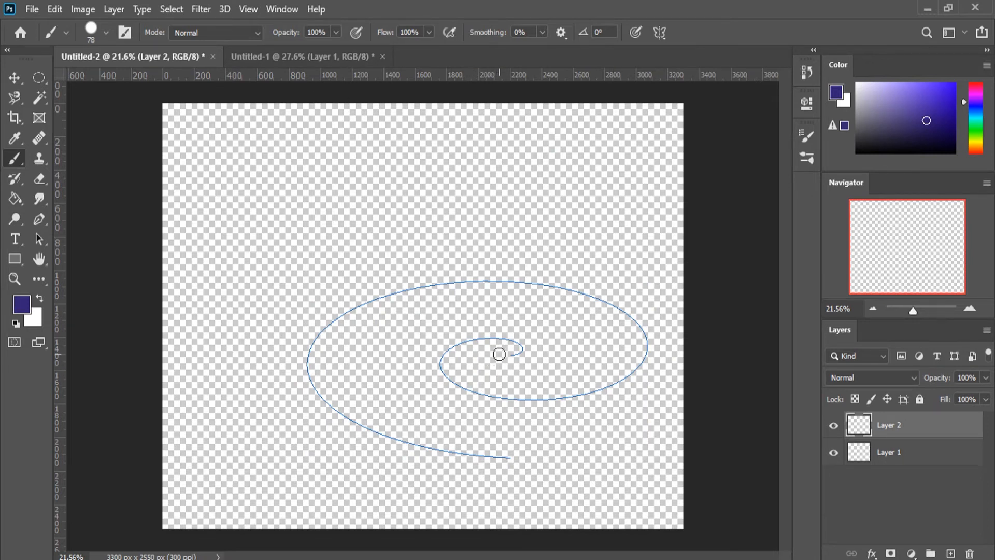
# Step: Undo a test stroke painted at the spiral's centre and paint a short curved stroke just inside its left edge
pyautogui.moveTo(499, 355)
pyautogui.mouseDown()
pyautogui.moveTo(477, 369)
pyautogui.moveTo(496, 388)
pyautogui.moveTo(547, 391)
pyautogui.moveTo(542, 340)
pyautogui.moveTo(521, 310)
pyautogui.moveTo(511, 304)
pyautogui.moveTo(501, 326)
pyautogui.mouseUp()
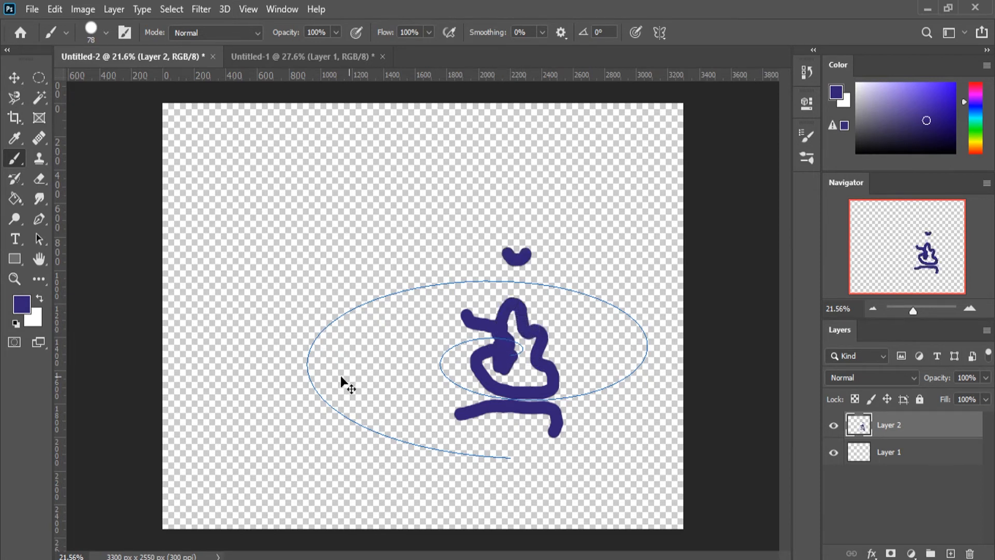
pyautogui.hotkey('ctrl', 'z')
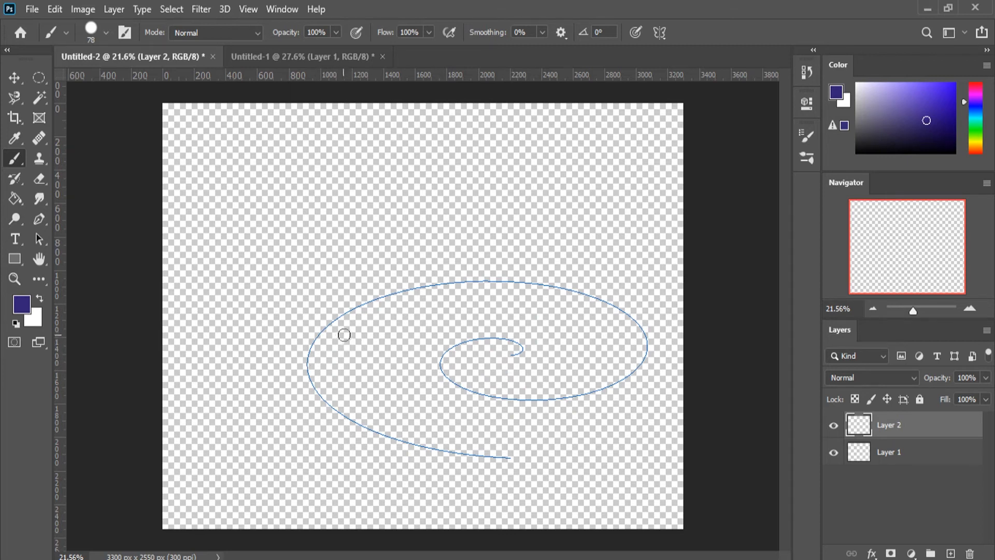
pyautogui.moveTo(352, 330)
pyautogui.mouseDown()
pyautogui.moveTo(330, 364)
pyautogui.moveTo(354, 402)
pyautogui.mouseUp()
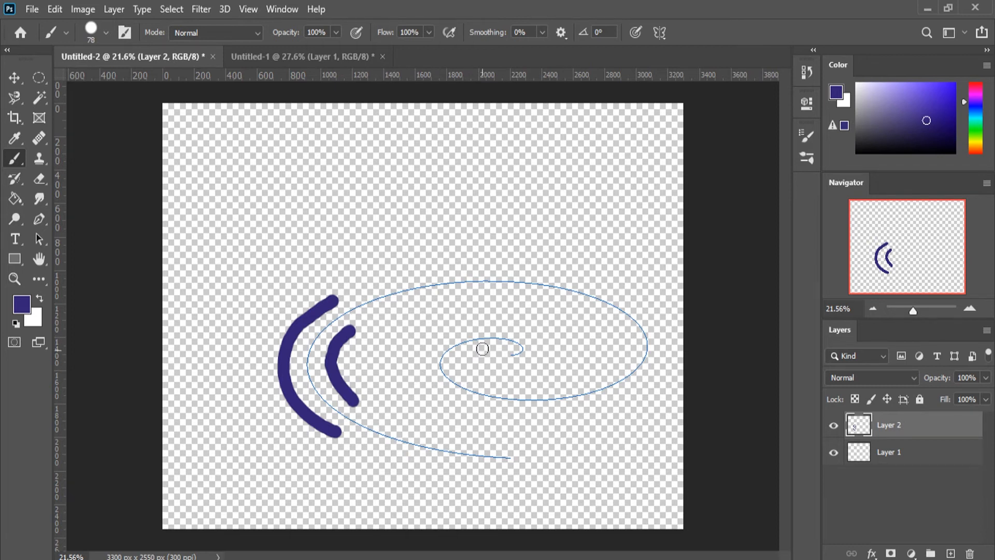
# Step: Extend the curved stroke along the spiral symmetry path with further test strokes, and undo all the spiral strokes
pyautogui.moveTo(350, 400)
pyautogui.mouseDown()
pyautogui.moveTo(372, 411)
pyautogui.moveTo(418, 397)
pyautogui.mouseUp()
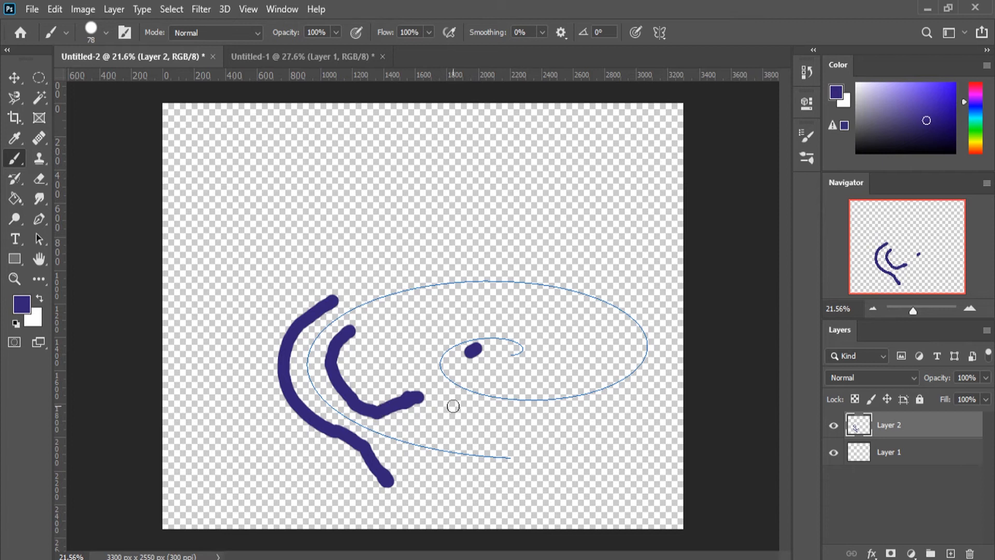
pyautogui.moveTo(417, 398)
pyautogui.mouseDown()
pyautogui.moveTo(442, 429)
pyautogui.moveTo(457, 415)
pyautogui.moveTo(464, 428)
pyautogui.moveTo(478, 417)
pyautogui.moveTo(536, 417)
pyautogui.moveTo(547, 434)
pyautogui.moveTo(564, 414)
pyautogui.moveTo(569, 432)
pyautogui.moveTo(639, 412)
pyautogui.moveTo(632, 437)
pyautogui.moveTo(634, 414)
pyautogui.mouseUp()
pyautogui.hotkey('ctrl', 'z')
pyautogui.hotkey('ctrl', 'z')
pyautogui.hotkey('ctrl', 'z')
pyautogui.hotkey('ctrl', 'z')
pyautogui.hotkey('ctrl', 'z')
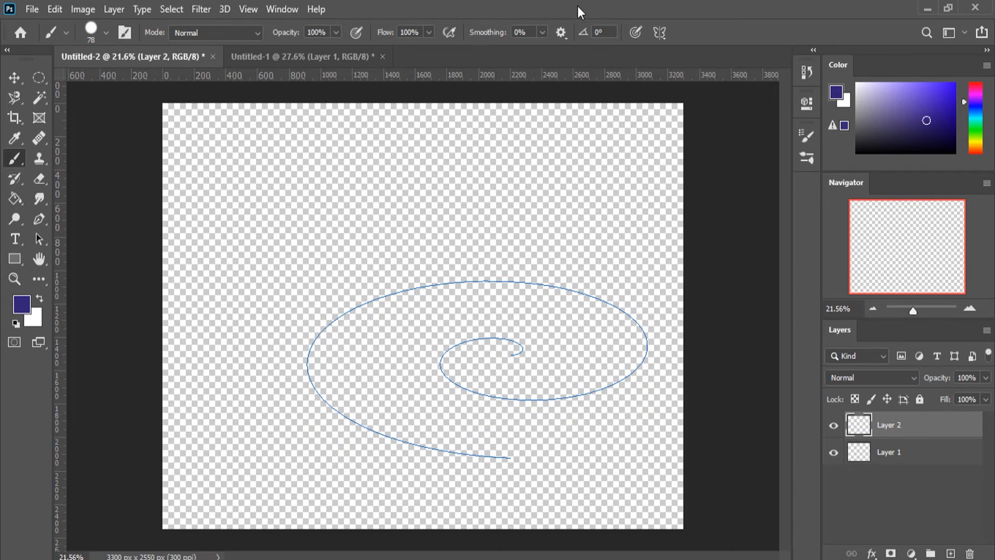
# Step: Turn paint symmetry off and switch to the Pencil Tool
pyautogui.click(653, 37)
pyautogui.click(678, 51)
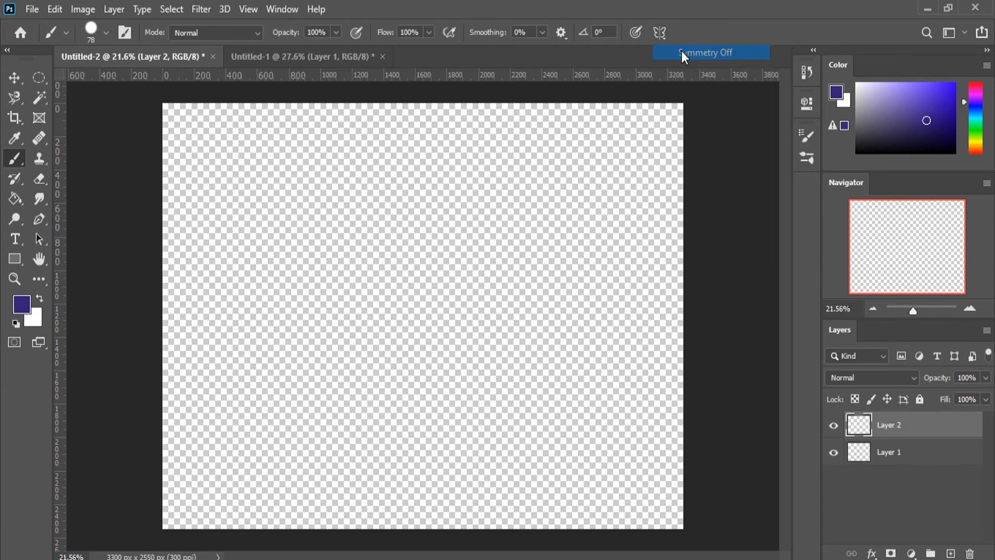
pyautogui.rightClick(19, 157)
pyautogui.click(43, 167)
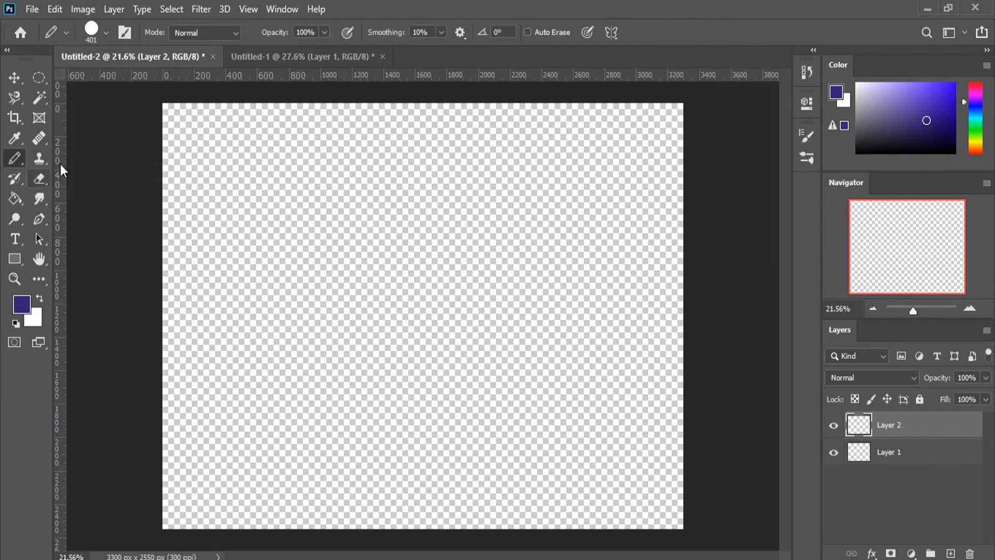
pyautogui.rightClick(12, 162)
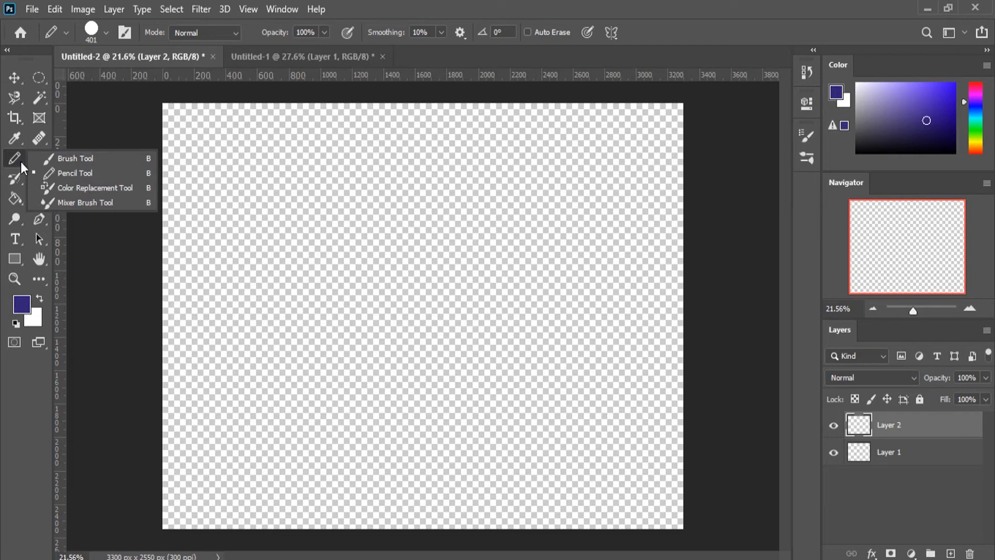
pyautogui.click(67, 173)
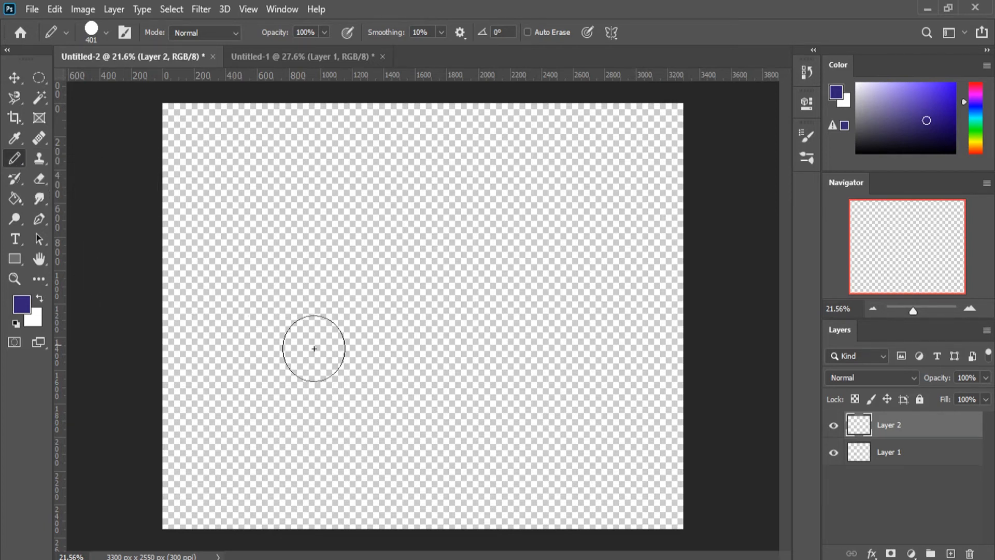
# Step: Set the pencil's hardness to 0%, paint two thick test strokes down the canvas, and undo both
pyautogui.click(106, 32)
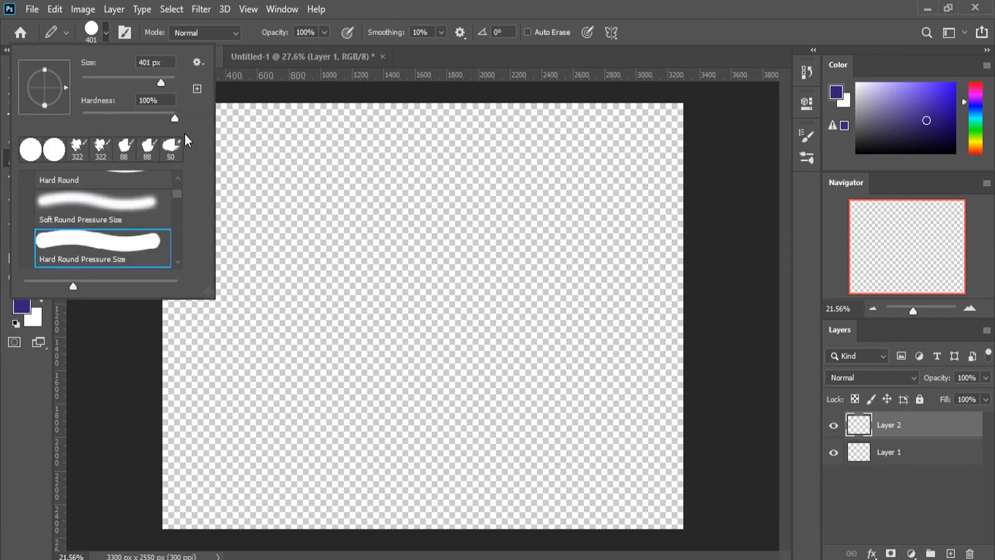
pyautogui.moveTo(185, 133); pyautogui.dragTo(187, 136)
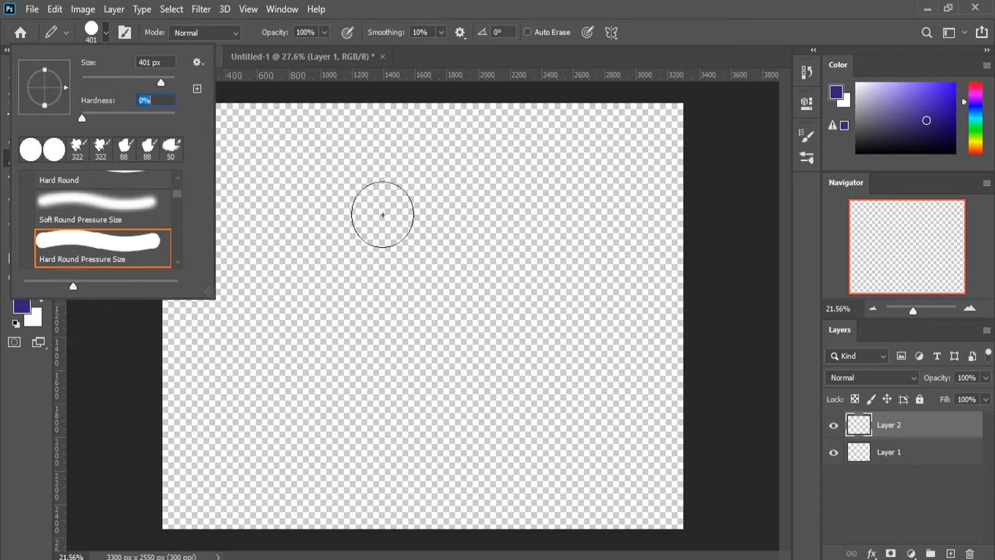
pyautogui.click(301, 177)
pyautogui.moveTo(298, 186); pyautogui.dragTo(306, 417)
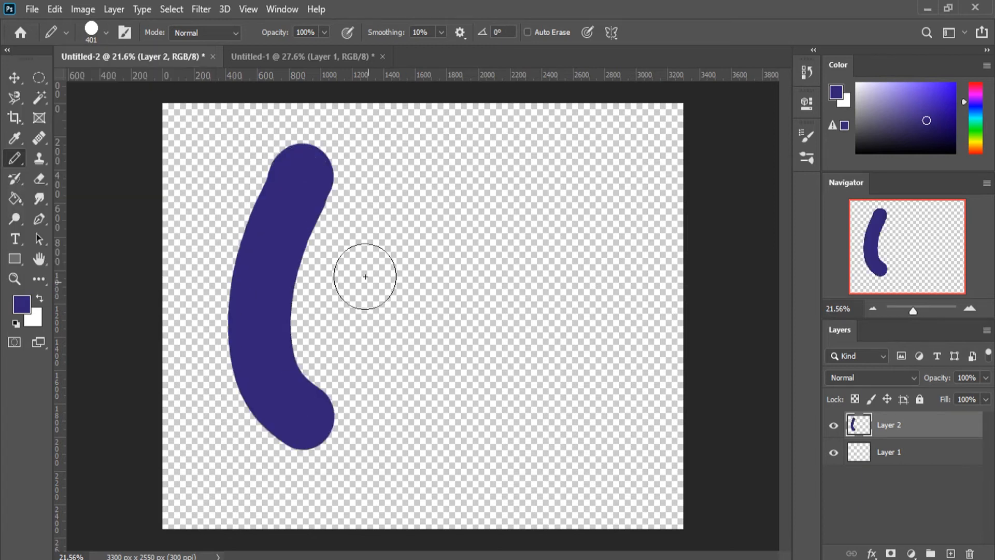
pyautogui.moveTo(395, 191); pyautogui.dragTo(412, 401)
pyautogui.hotkey('ctrl', 'z')
pyautogui.hotkey('ctrl', 'z')
# Step: Paint a thick curved pencil stroke down the left part of the canvas and examine its edge pixels up close
pyautogui.click(106, 34)
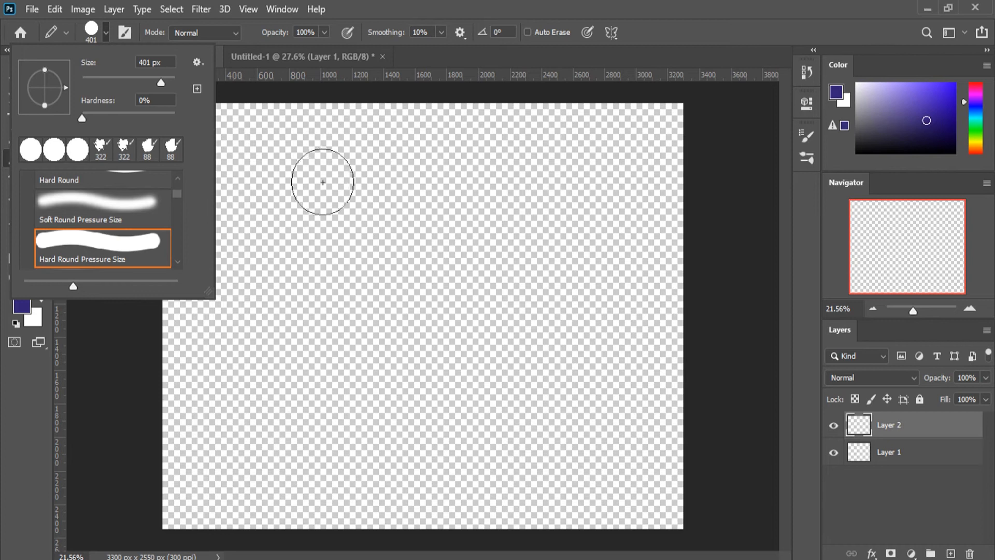
pyautogui.moveTo(346, 150)
pyautogui.mouseDown()
pyautogui.moveTo(289, 381)
pyautogui.moveTo(314, 438)
pyautogui.mouseUp()
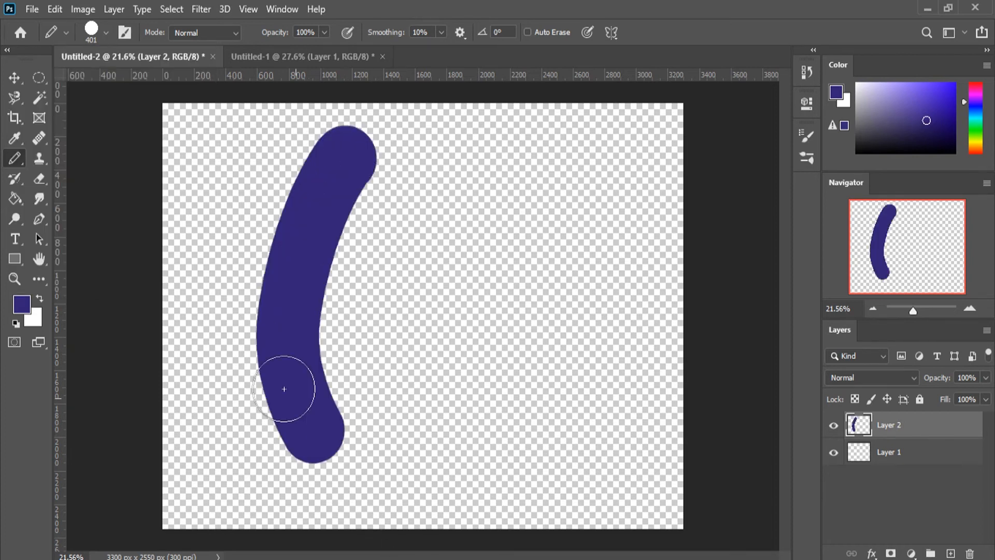
pyautogui.scroll(8, 259, 222)
pyautogui.scroll(6, 267, 221)
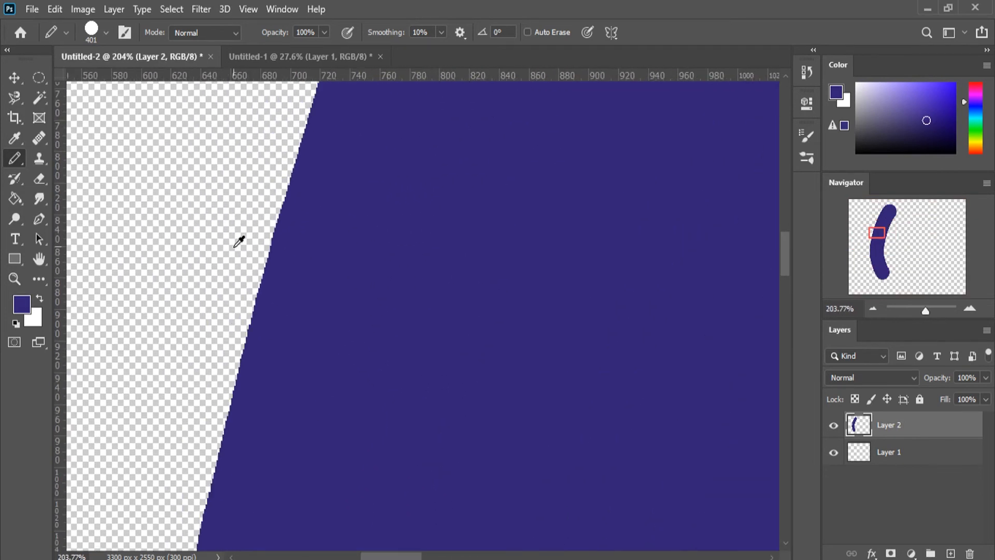
pyautogui.scroll(-1, 251, 312)
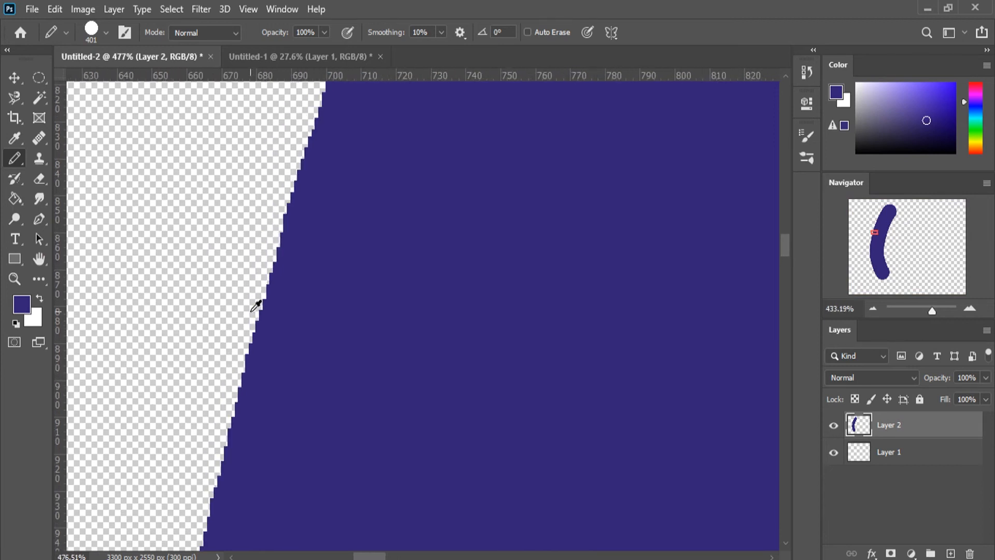
pyautogui.scroll(1, 185, 358)
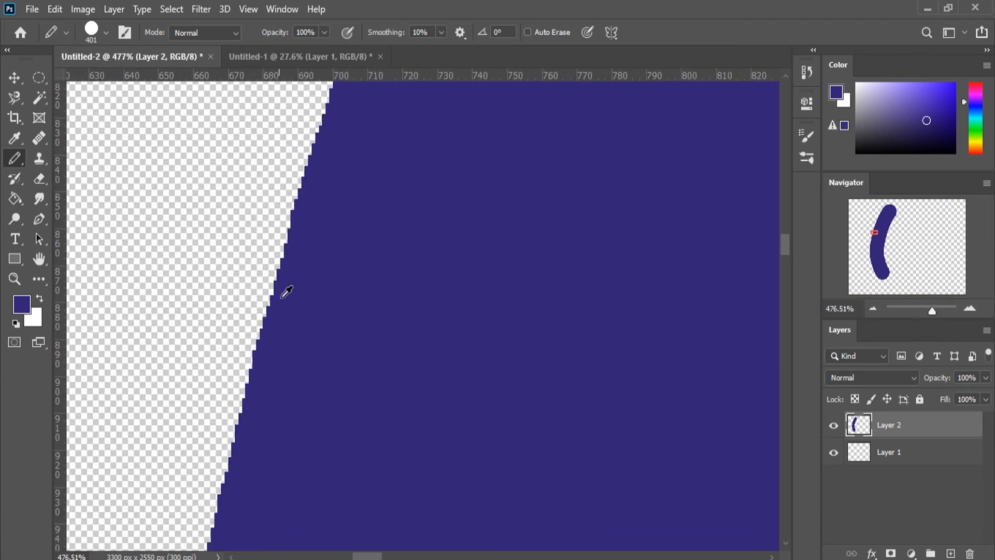
pyautogui.scroll(-6, 272, 273)
pyautogui.scroll(-6, 272, 273)
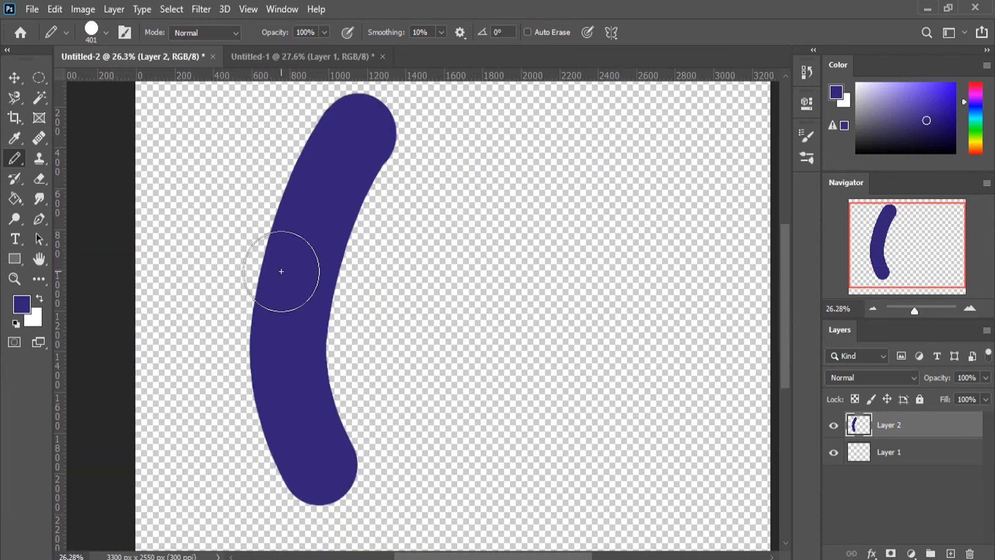
# Step: Set the pencil size to 36 px and draw a chain of eleven connected straight segments beside the thick curved stroke
pyautogui.rightClick(460, 258)
pyautogui.moveTo(573, 295); pyautogui.dragTo(555, 300)
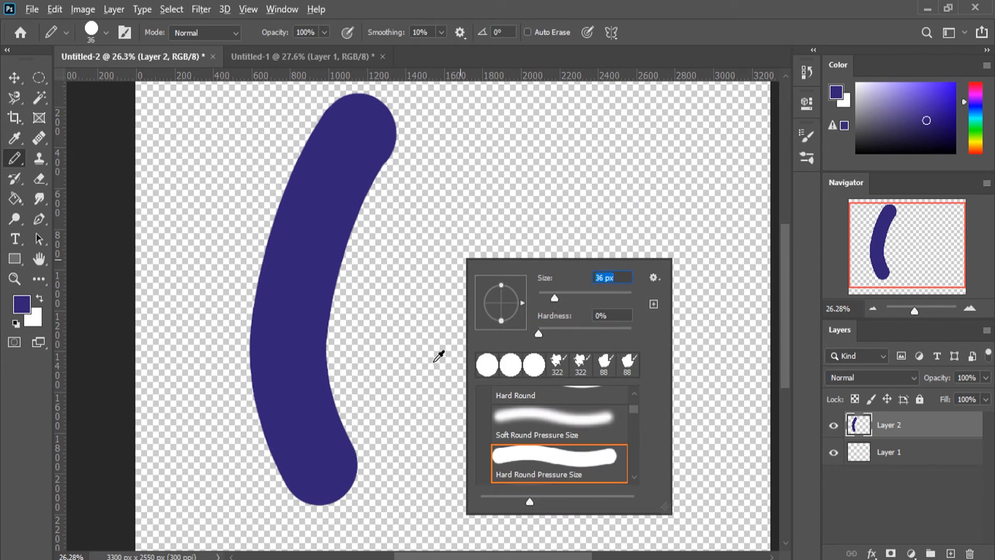
pyautogui.click(464, 148)
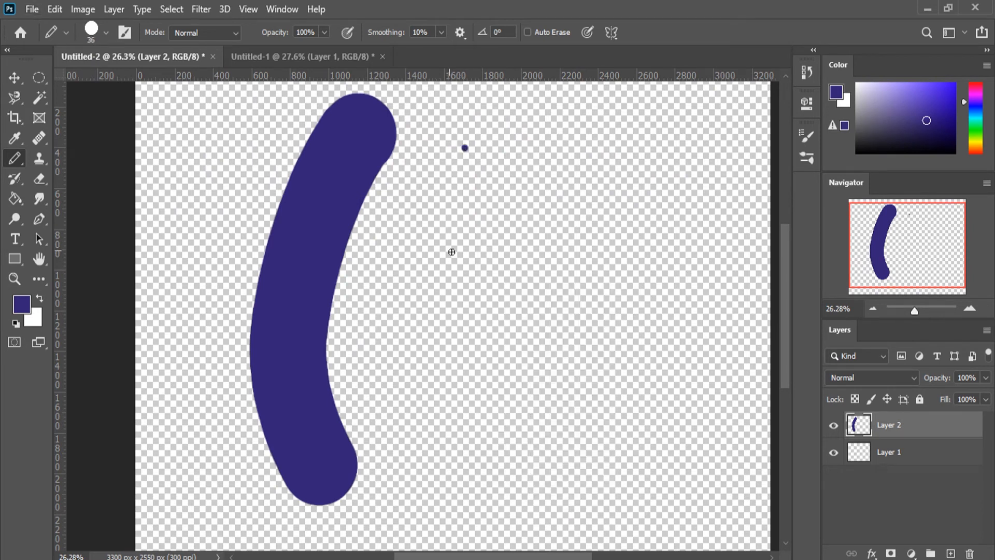
pyautogui.keyDown('shift'); pyautogui.click(516, 445); pyautogui.keyUp('shift')
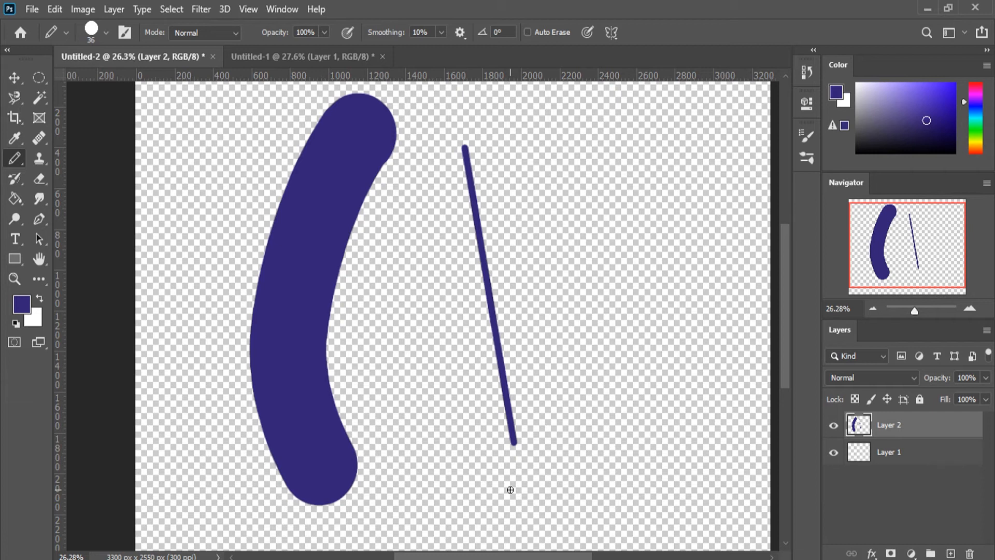
pyautogui.keyDown('shift'); pyautogui.click(610, 288); pyautogui.keyUp('shift')
pyautogui.keyDown('shift'); pyautogui.click(431, 330); pyautogui.keyUp('shift')
pyautogui.keyDown('shift'); pyautogui.click(515, 230); pyautogui.keyUp('shift')
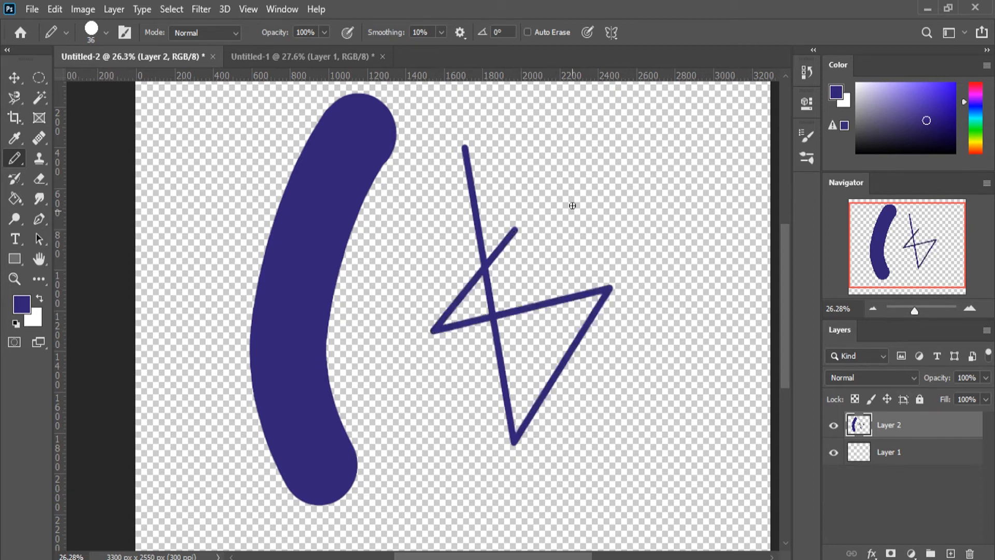
pyautogui.keyDown('shift'); pyautogui.click(561, 181); pyautogui.keyUp('shift')
pyautogui.keyDown('shift'); pyautogui.click(575, 270); pyautogui.keyUp('shift')
pyautogui.keyDown('shift'); pyautogui.click(643, 198); pyautogui.keyUp('shift')
pyautogui.keyDown('shift'); pyautogui.click(525, 139); pyautogui.keyUp('shift')
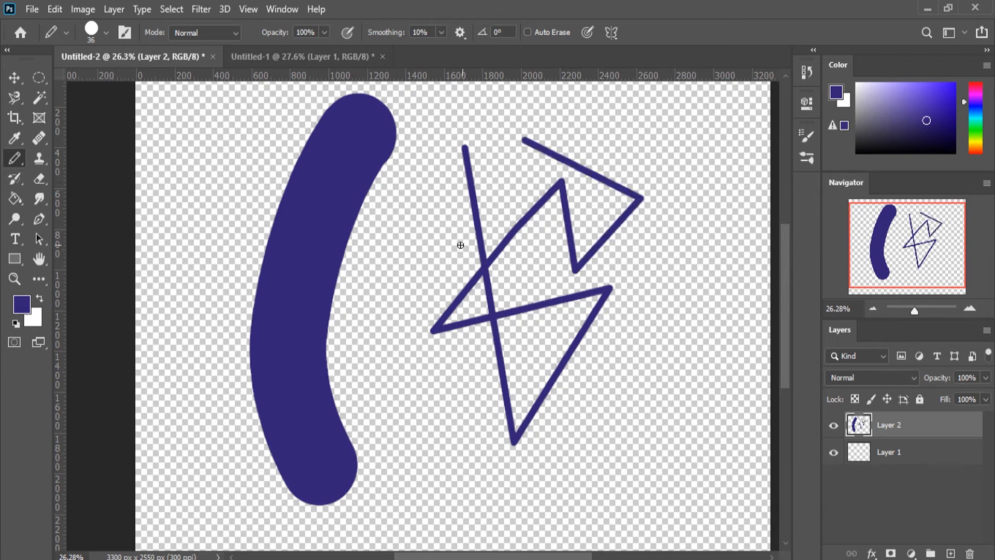
pyautogui.keyDown('shift'); pyautogui.click(407, 261); pyautogui.keyUp('shift')
pyautogui.keyDown('shift'); pyautogui.click(450, 410); pyautogui.keyUp('shift')
pyautogui.keyDown('shift'); pyautogui.click(631, 391); pyautogui.keyUp('shift')
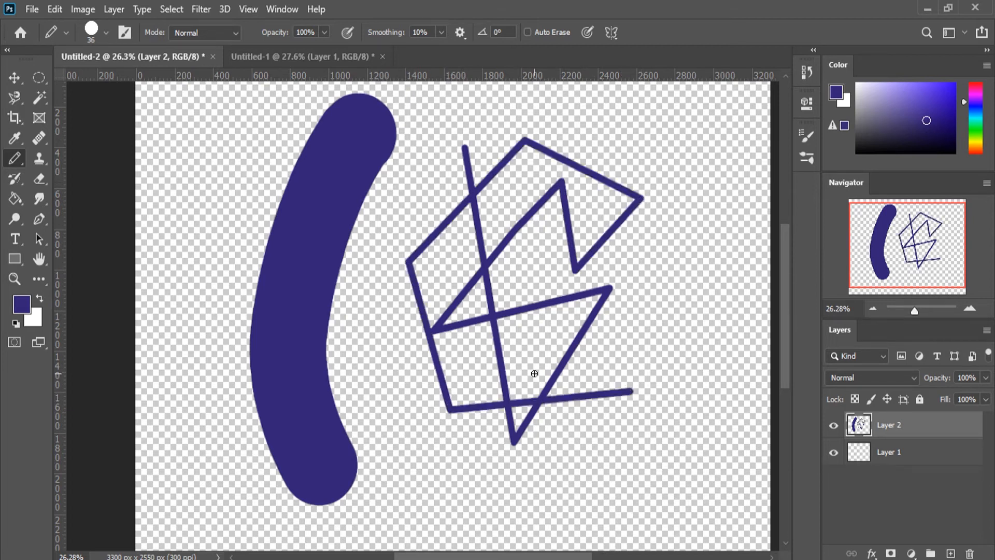
# Step: Undo all the straight pencil segments and the thick curved stroke until Layer 2 is empty
pyautogui.hotkey('ctrl', 'z')
pyautogui.hotkey('ctrl', 'z')
pyautogui.hotkey('ctrl', 'z')
pyautogui.hotkey('ctrl', 'z')
pyautogui.hotkey('ctrl', 'z')
pyautogui.hotkey('ctrl', 'z')
pyautogui.hotkey('ctrl', 'z')
pyautogui.hotkey('ctrl', 'z')
pyautogui.hotkey('ctrl', 'z')
pyautogui.hotkey('ctrl', 'z')
pyautogui.hotkey('ctrl', 'z')
pyautogui.hotkey('ctrl', 'z')
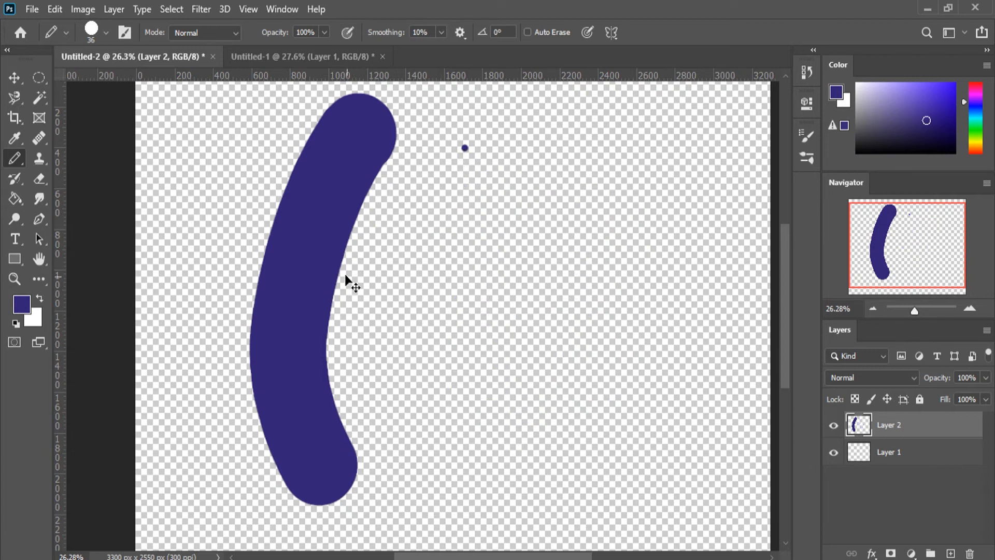
pyautogui.hotkey('ctrl', 'z')
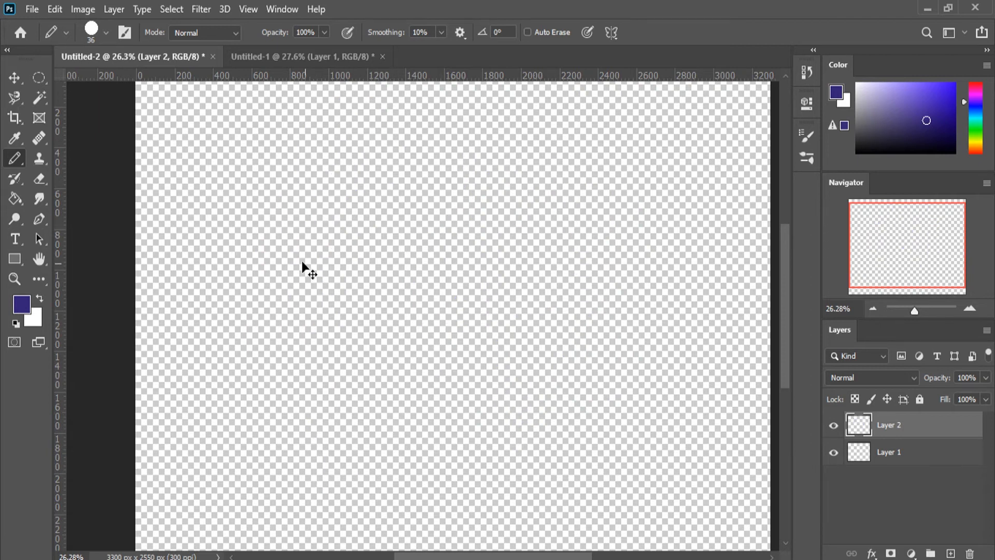
# Step: Switch to the Brush Tool and draw a long chain of connected straight segments crisscrossing the canvas
pyautogui.rightClick(16, 158)
pyautogui.click(52, 158)
pyautogui.click(207, 172)
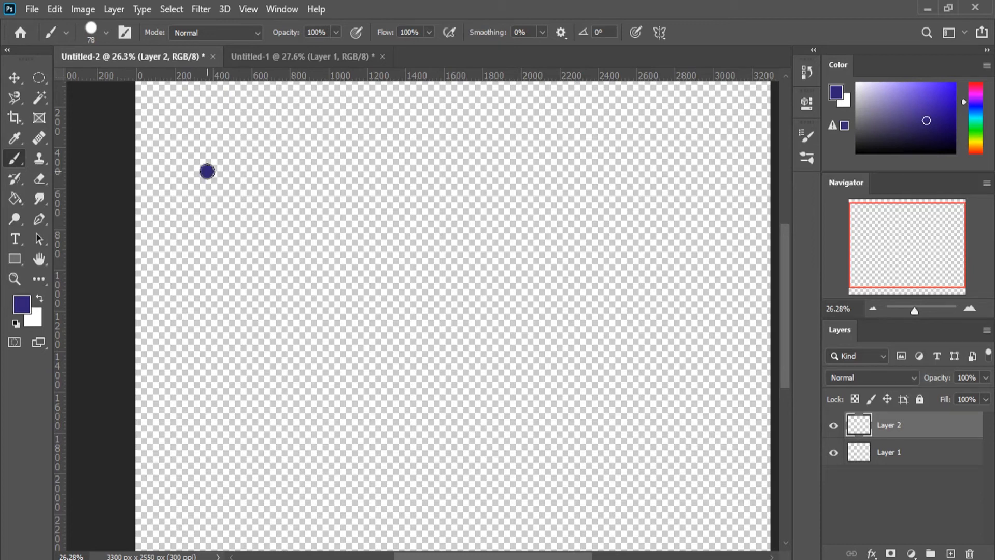
pyautogui.keyDown('shift'); pyautogui.click(475, 458); pyautogui.keyUp('shift')
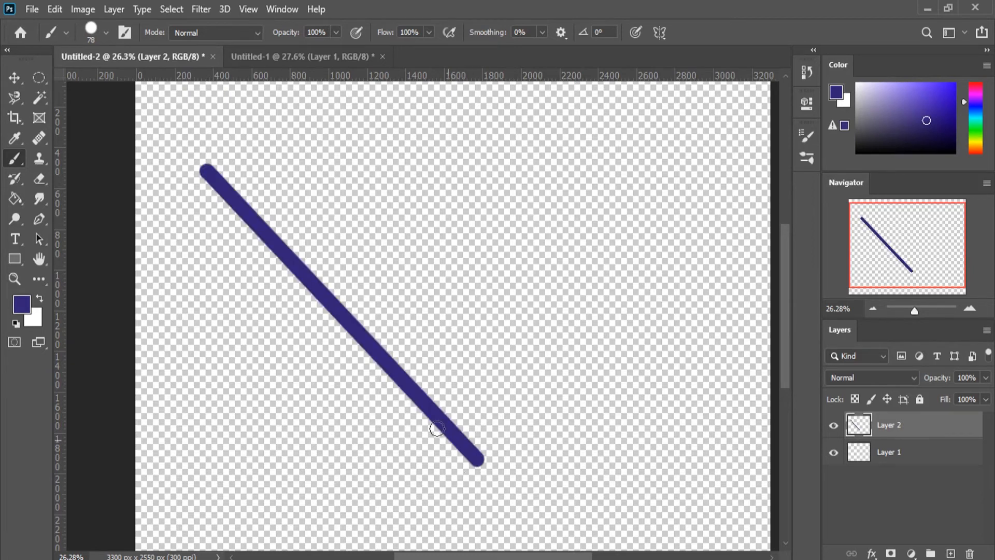
pyautogui.keyDown('shift'); pyautogui.click(386, 206); pyautogui.keyUp('shift')
pyautogui.keyDown('shift'); pyautogui.click(510, 247); pyautogui.keyUp('shift')
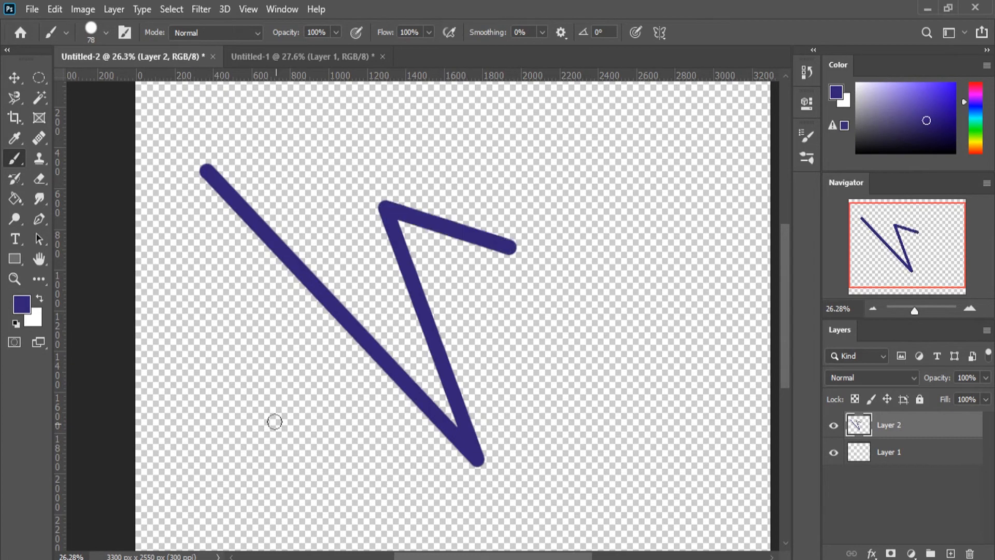
pyautogui.keyDown('shift'); pyautogui.click(272, 422); pyautogui.keyUp('shift')
pyautogui.keyDown('shift'); pyautogui.click(326, 202); pyautogui.keyUp('shift')
pyautogui.keyDown('shift'); pyautogui.click(437, 157); pyautogui.keyUp('shift')
pyautogui.keyDown('shift'); pyautogui.click(541, 348); pyautogui.keyUp('shift')
pyautogui.keyDown('shift'); pyautogui.click(349, 462); pyautogui.keyUp('shift')
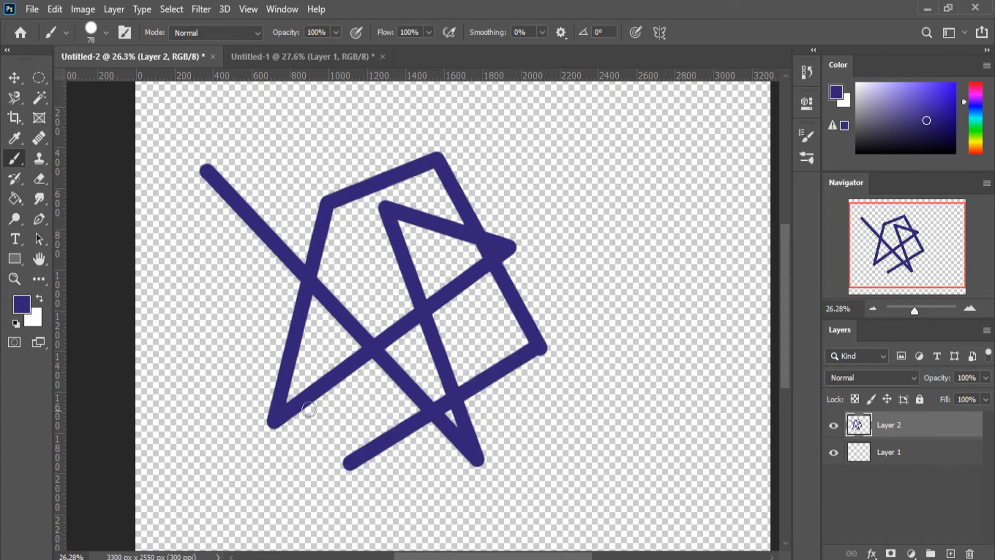
pyautogui.keyDown('shift'); pyautogui.click(236, 323); pyautogui.keyUp('shift')
pyautogui.keyDown('shift'); pyautogui.click(270, 184); pyautogui.keyUp('shift')
pyautogui.keyDown('shift'); pyautogui.click(396, 137); pyautogui.keyUp('shift')
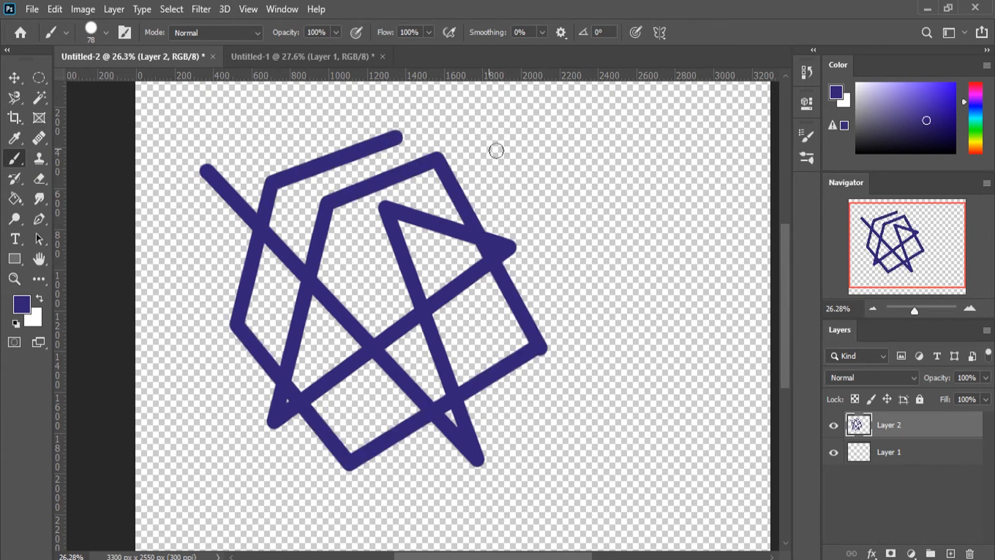
pyautogui.keyDown('shift'); pyautogui.click(505, 150); pyautogui.keyUp('shift')
pyautogui.keyDown('shift'); pyautogui.click(539, 288); pyautogui.keyUp('shift')
pyautogui.keyDown('shift'); pyautogui.click(502, 429); pyautogui.keyUp('shift')
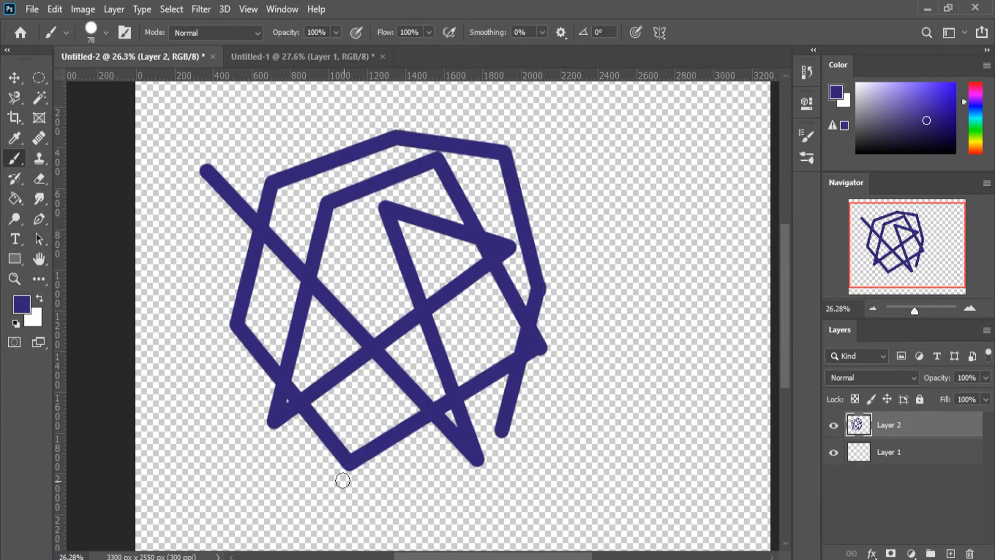
pyautogui.keyDown('shift'); pyautogui.click(299, 452); pyautogui.keyUp('shift')
pyautogui.keyDown('shift'); pyautogui.click(184, 365); pyautogui.keyUp('shift')
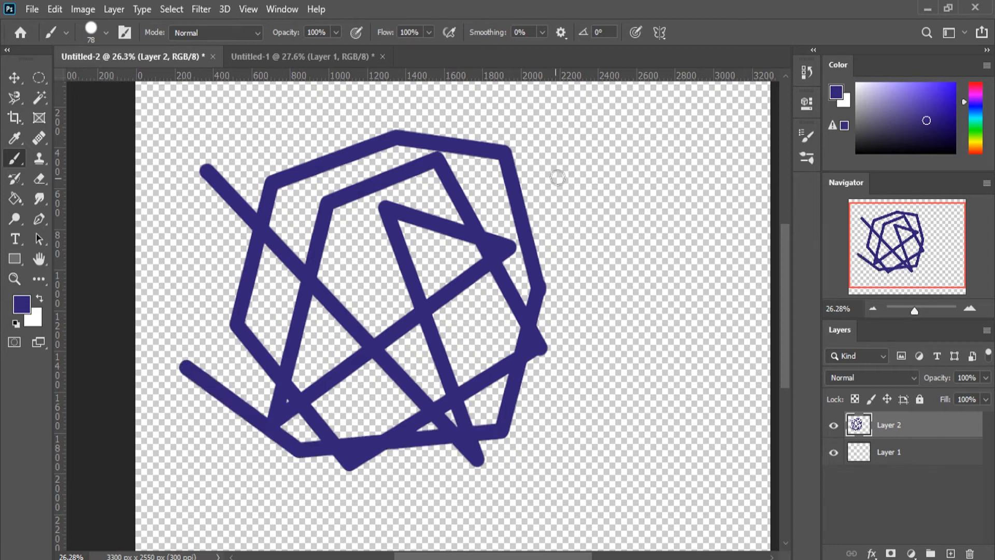
pyautogui.keyDown('shift'); pyautogui.click(591, 165); pyautogui.keyUp('shift')
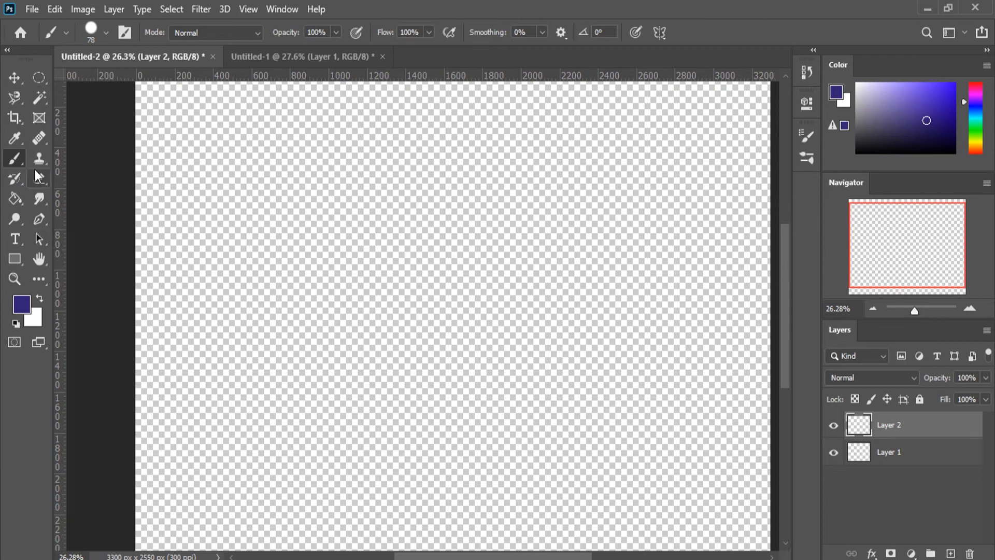
# Step: With the Gradient Tool, undo a trial gradient and fill Layer 2 with a linear purple-to-white gradient sloping from upper left to lower right
pyautogui.click(14, 200)
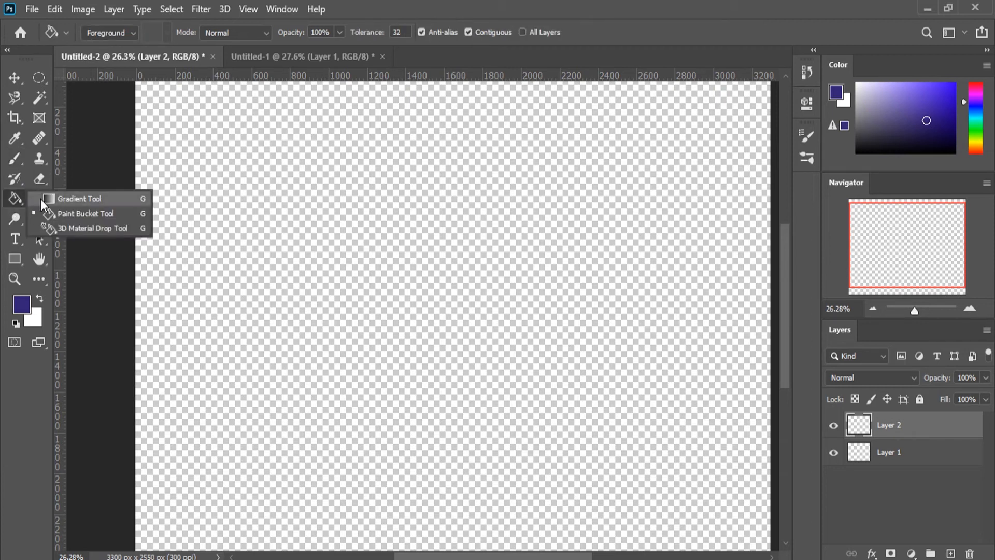
pyautogui.click(62, 196)
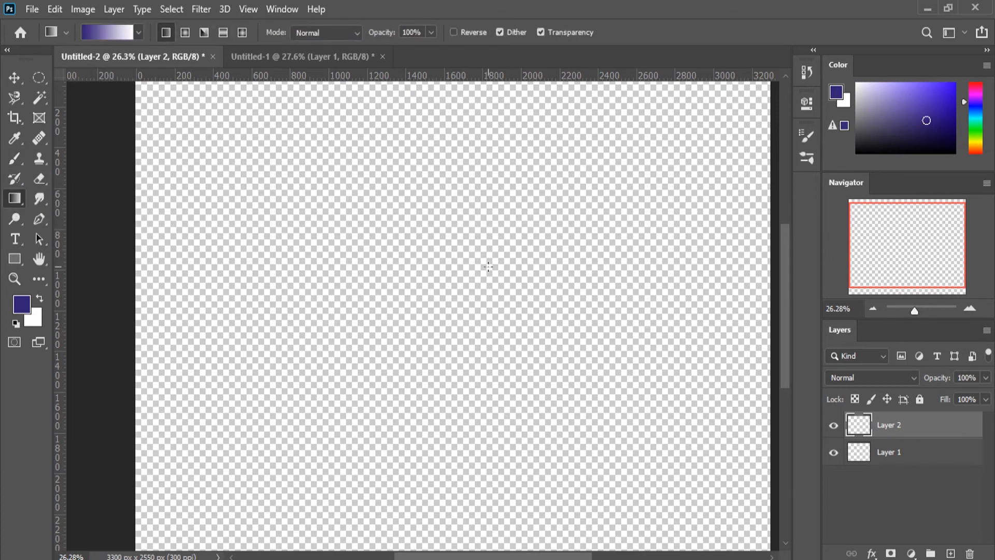
pyautogui.scroll(-2, 734, 328)
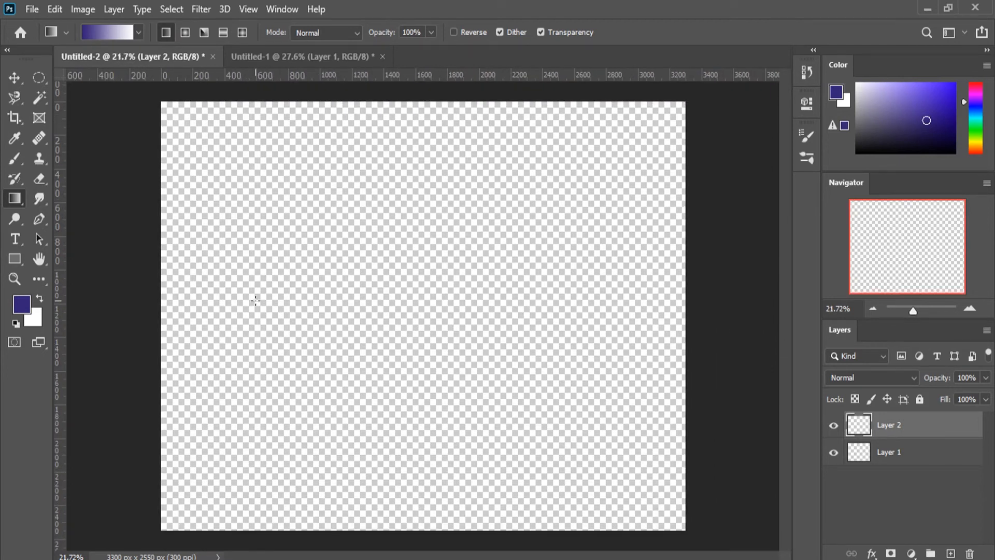
pyautogui.moveTo(274, 382); pyautogui.dragTo(472, 247)
pyautogui.hotkey('ctrl', 'z')
pyautogui.moveTo(231, 247); pyautogui.dragTo(607, 423)
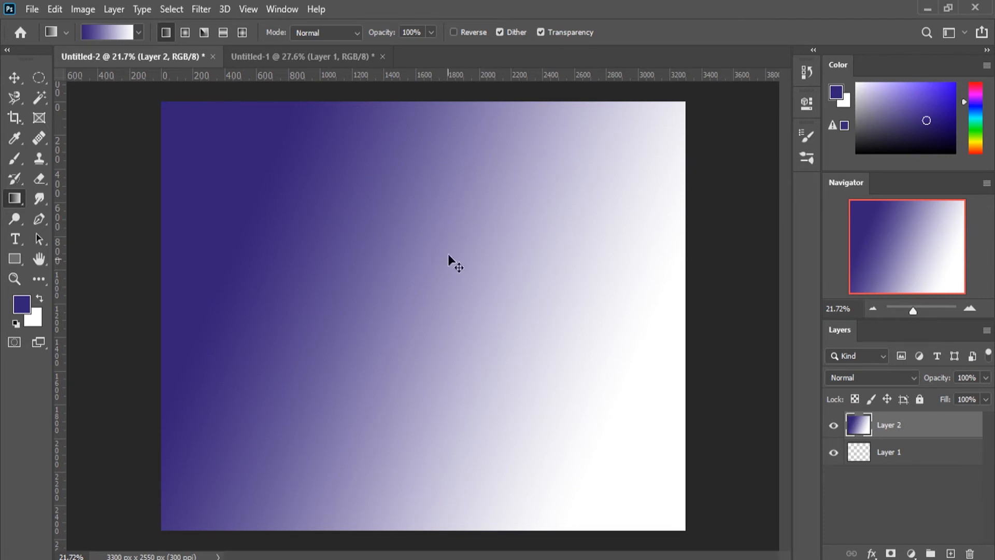
# Step: Undo the full-canvas gradient and draw a wide rectangular marquee selection across the upper half of the canvas
pyautogui.hotkey('ctrl', 'z')
pyautogui.moveTo(39, 80); pyautogui.dragTo(63, 79)
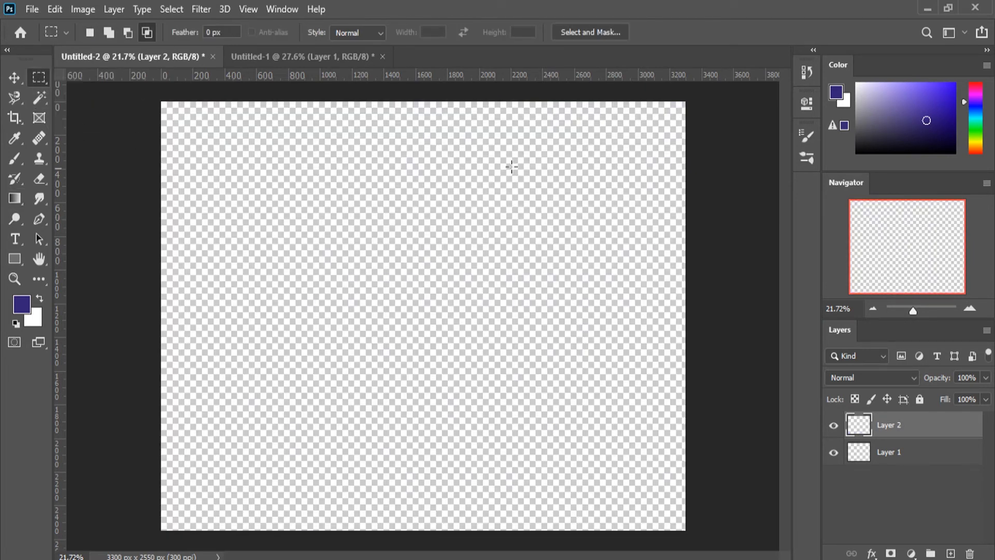
pyautogui.moveTo(226, 175); pyautogui.dragTo(617, 295)
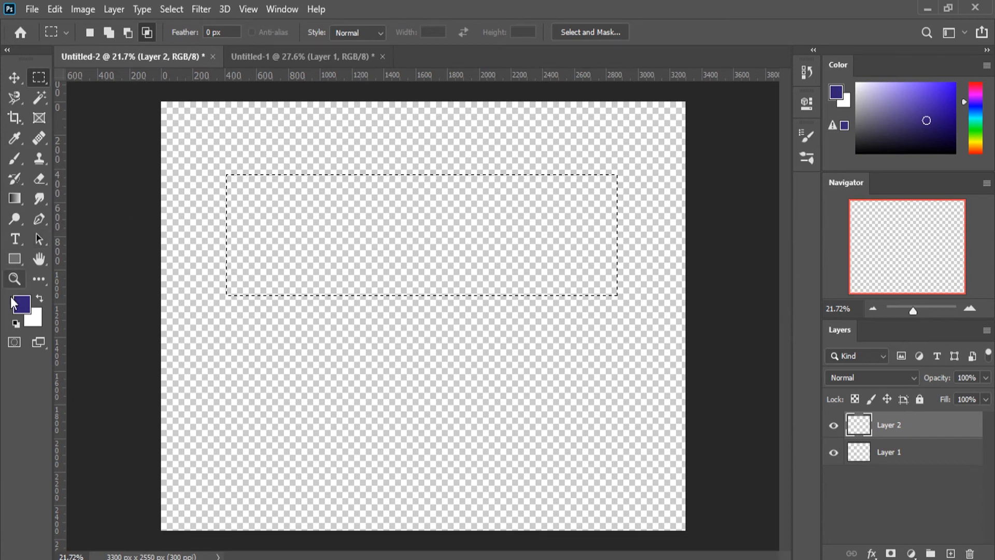
# Step: Fill the rectangular selection with a horizontal purple-to-white linear gradient and deselect it
pyautogui.click(15, 198)
pyautogui.moveTo(248, 252); pyautogui.dragTo(609, 191)
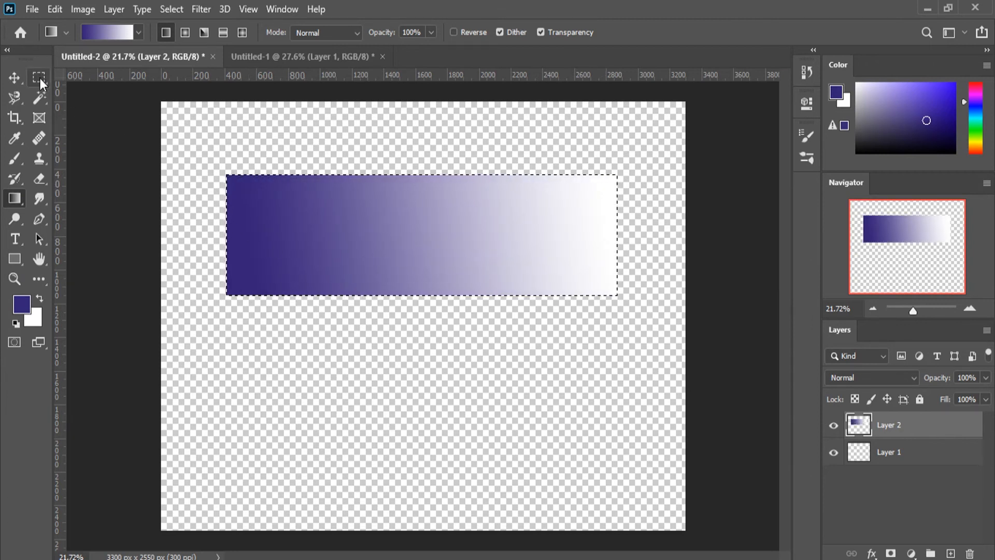
pyautogui.click(39, 77)
pyautogui.click(223, 165)
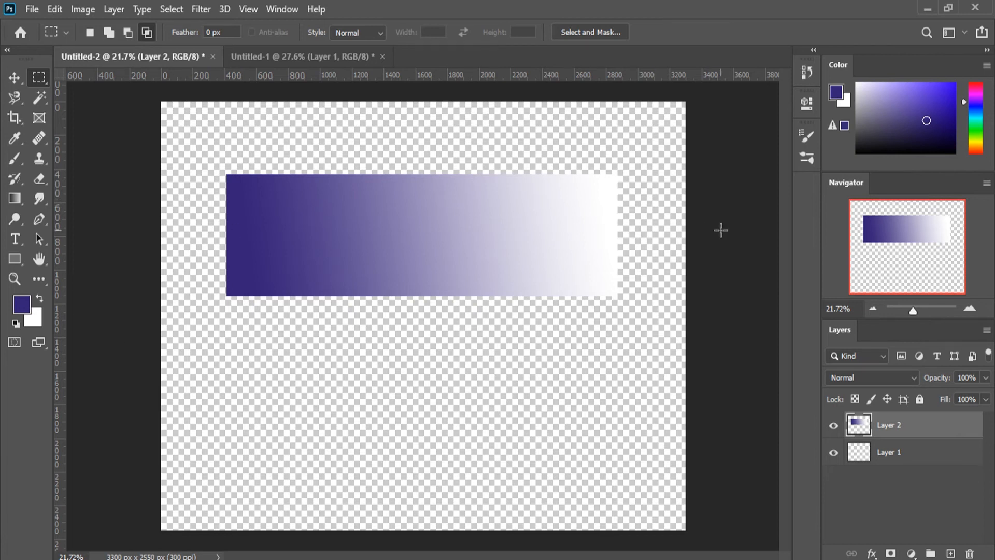
# Step: Reselect the rectangular area and clear the gradient inside it
pyautogui.hotkey('ctrl', 'shift', 'd')
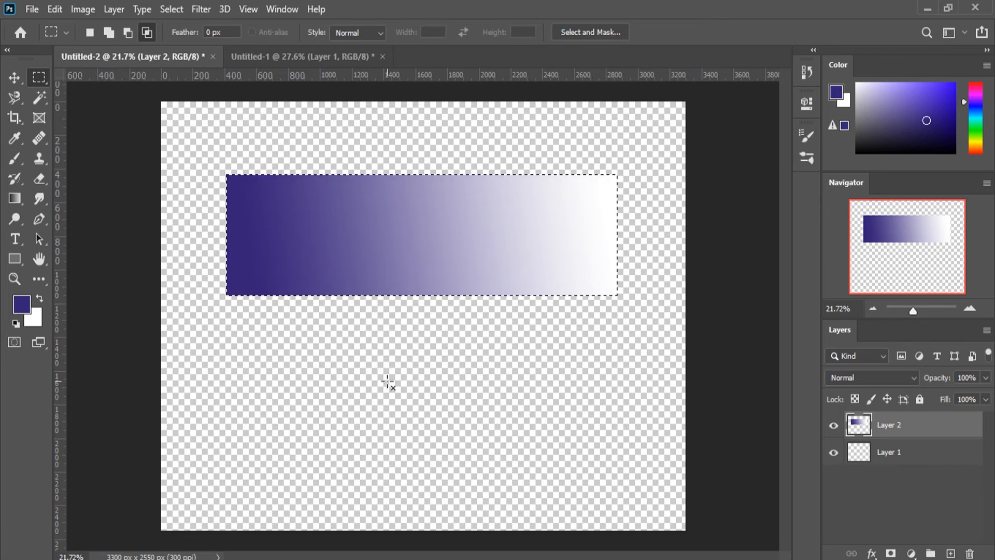
pyautogui.press('Delete')
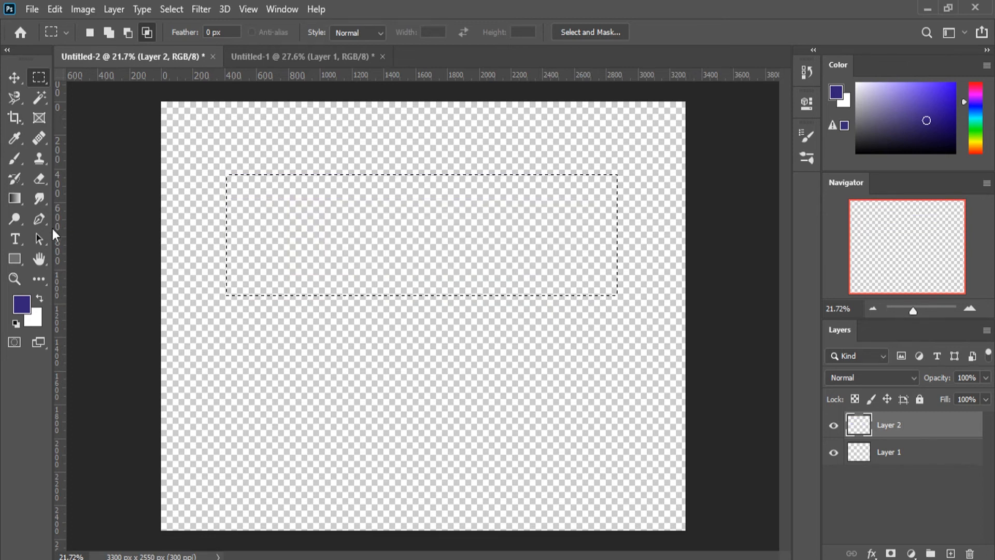
# Step: With the Gradient Tool, browse the preset groups and pick a gold gradient from the PrettyWebz Gold group
pyautogui.click(14, 199)
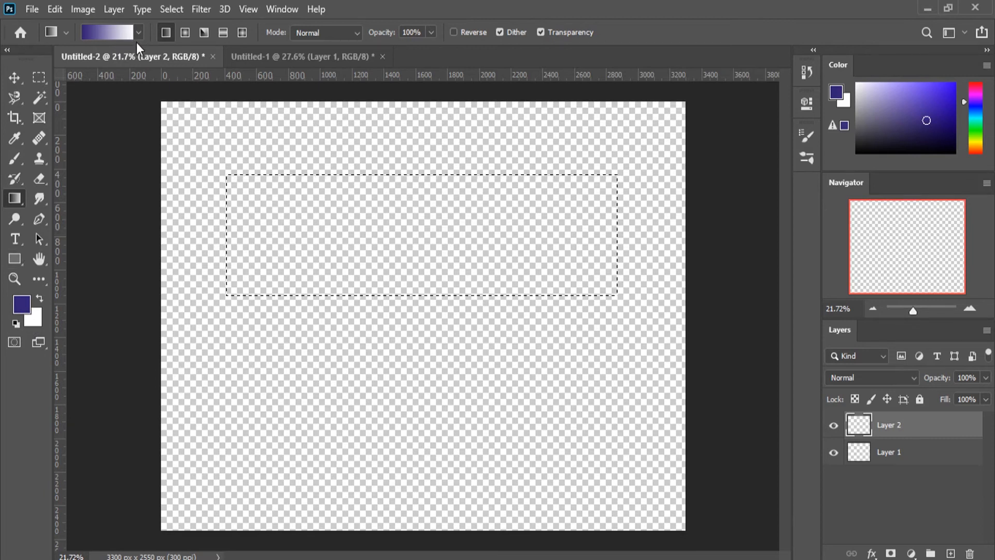
pyautogui.click(137, 28)
pyautogui.click(33, 63)
pyautogui.click(33, 62)
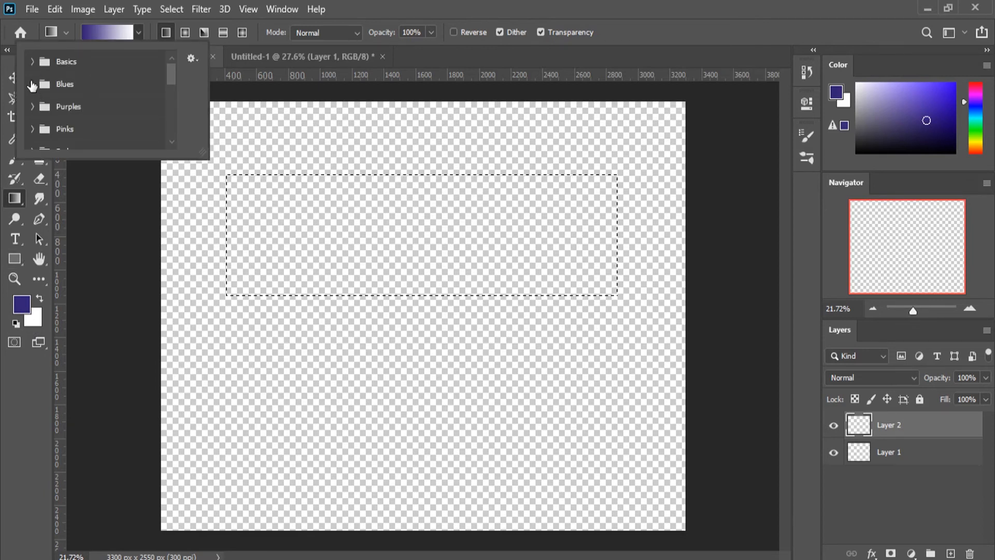
pyautogui.click(33, 84)
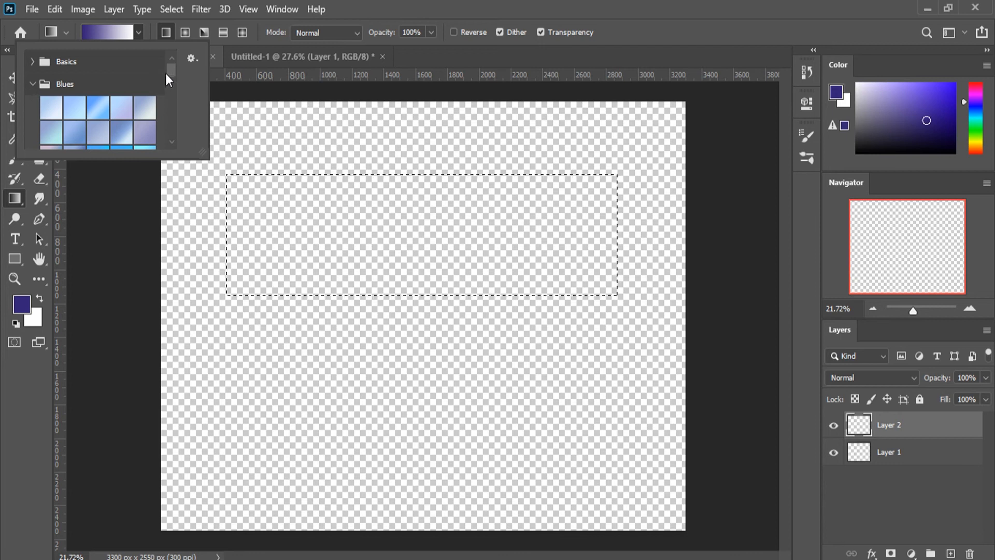
pyautogui.moveTo(166, 72); pyautogui.dragTo(167, 126)
pyautogui.click(58, 86)
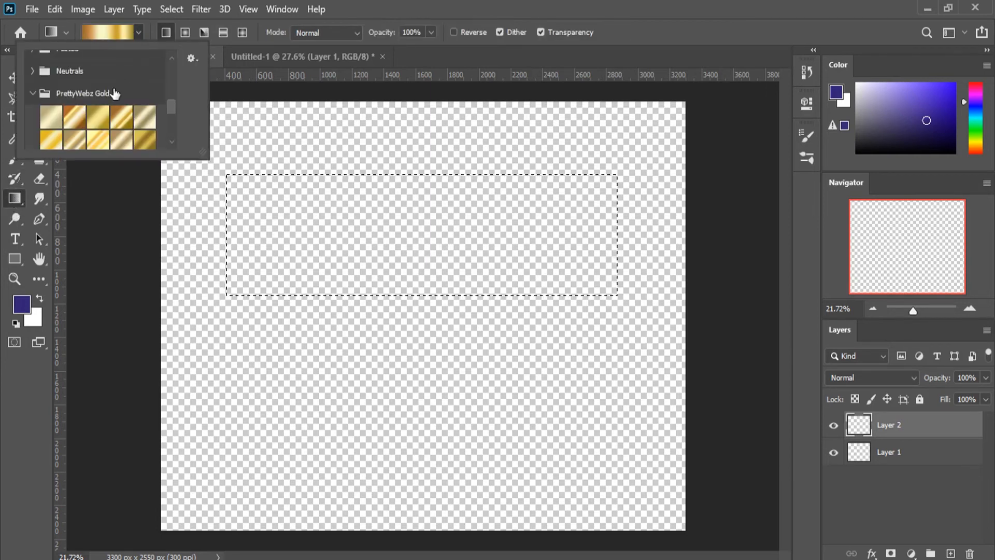
# Step: Choose the Foreground to Background gradient from the Basics preset group
pyautogui.moveTo(166, 111); pyautogui.dragTo(180, 57)
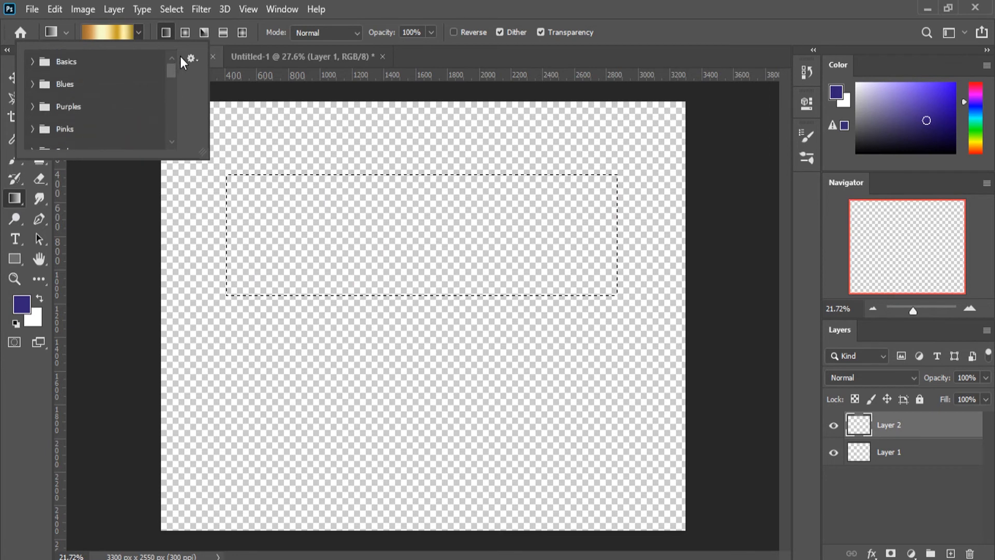
pyautogui.click(29, 62)
pyautogui.click(44, 93)
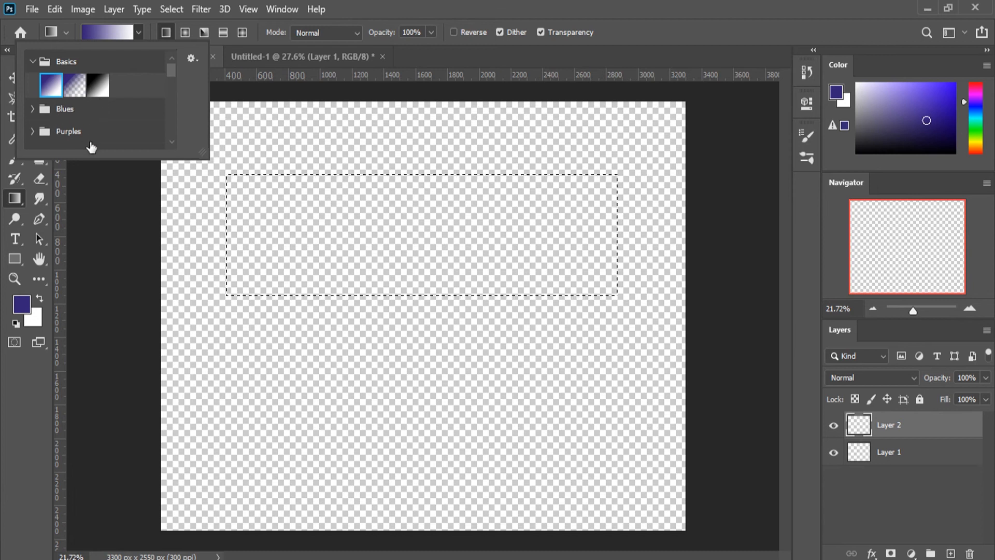
# Step: Set the foreground color to a bright green
pyautogui.click(22, 304)
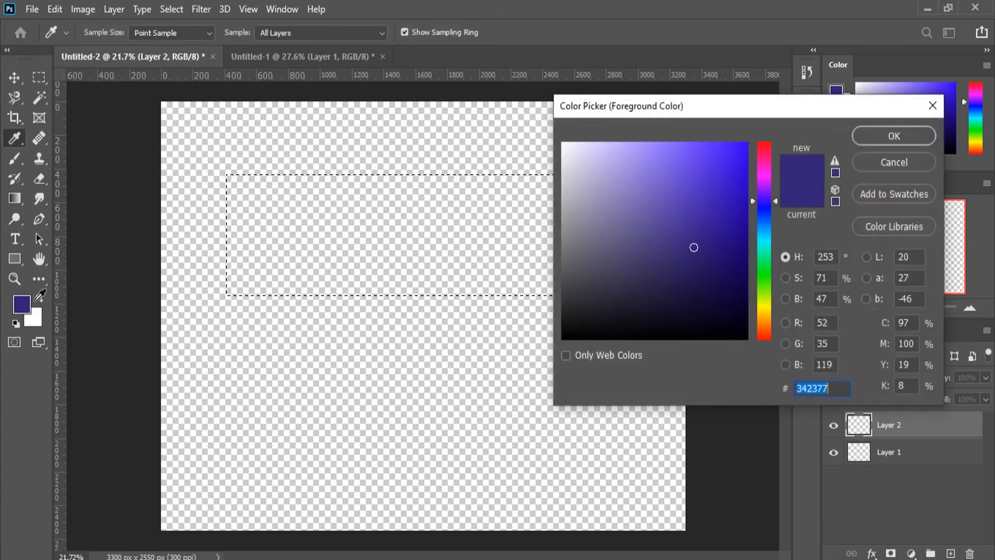
pyautogui.write('1c0f49')
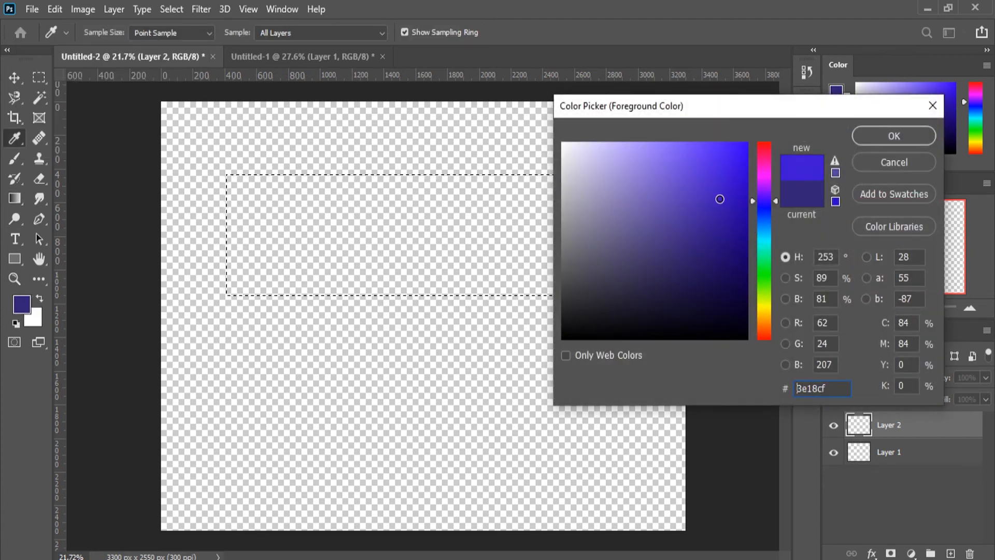
pyautogui.click(763, 267)
pyautogui.moveTo(711, 189); pyautogui.dragTo(710, 161)
pyautogui.click(878, 139)
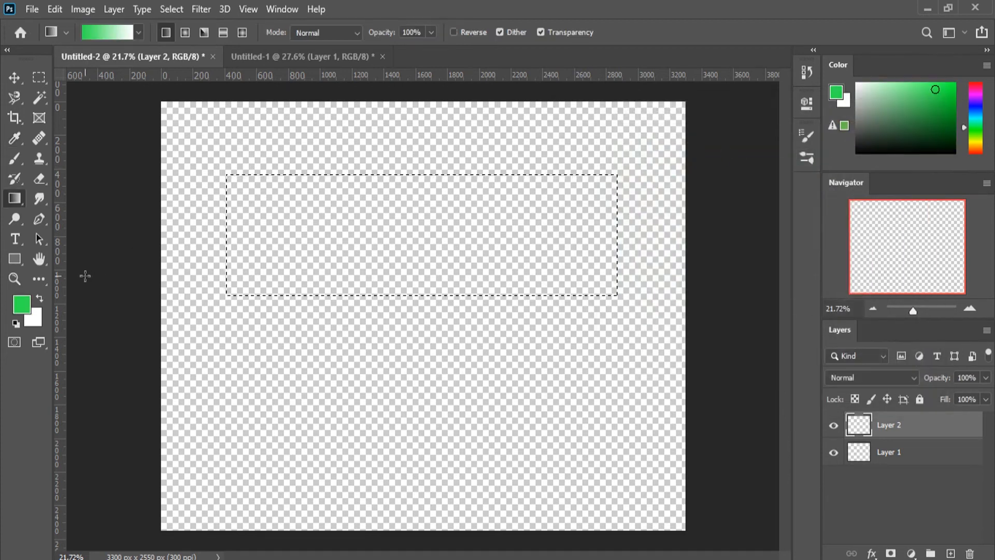
# Step: Set the background color to a strong yellow
pyautogui.click(27, 323)
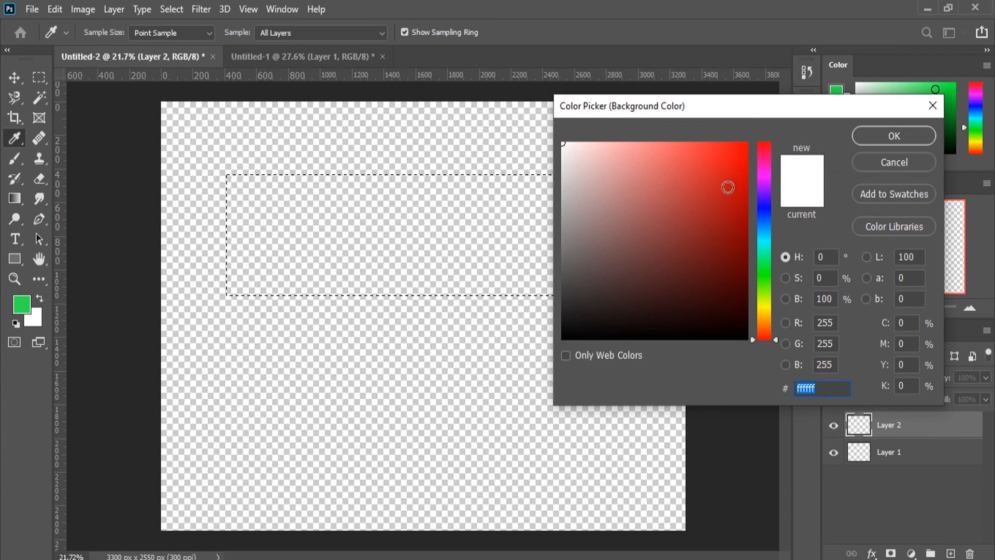
pyautogui.moveTo(751, 293)
pyautogui.mouseDown()
pyautogui.moveTo(741, 306)
pyautogui.moveTo(733, 162)
pyautogui.moveTo(741, 301)
pyautogui.moveTo(754, 309)
pyautogui.mouseUp()
pyautogui.moveTo(745, 171); pyautogui.dragTo(741, 158)
pyautogui.click(883, 135)
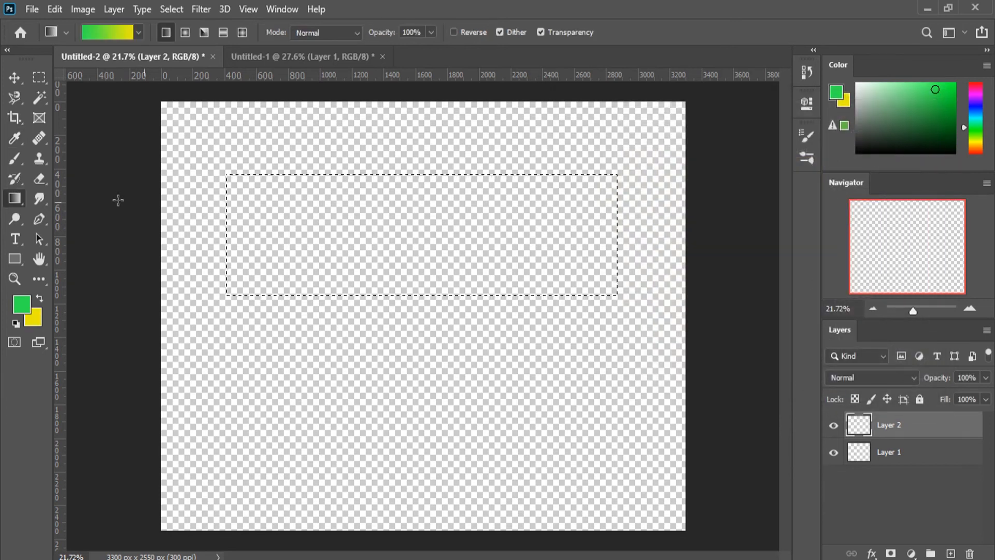
# Step: Try a horizontal green-to-transparent Basics gradient across the rectangular selection and undo it
pyautogui.click(138, 33)
pyautogui.click(77, 87)
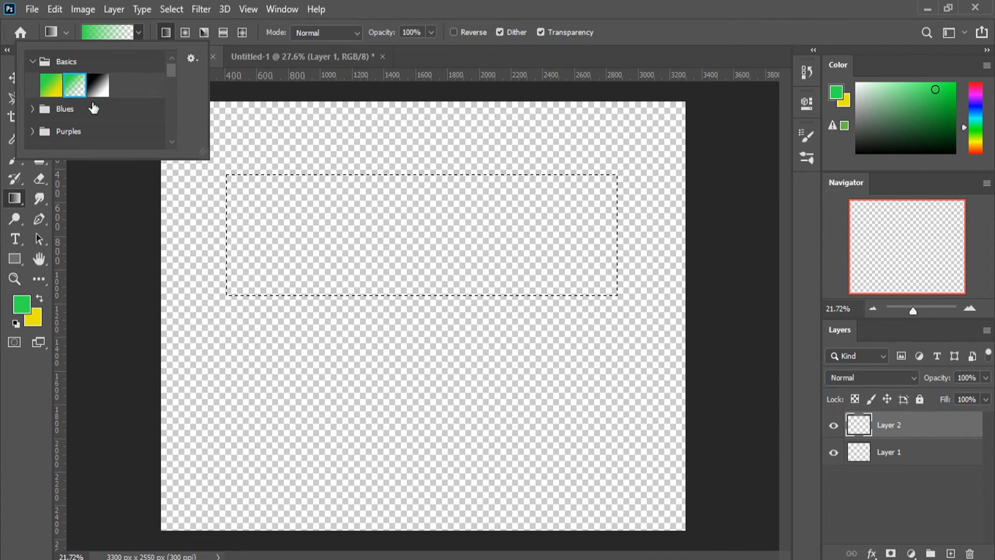
pyautogui.moveTo(233, 233); pyautogui.dragTo(250, 237)
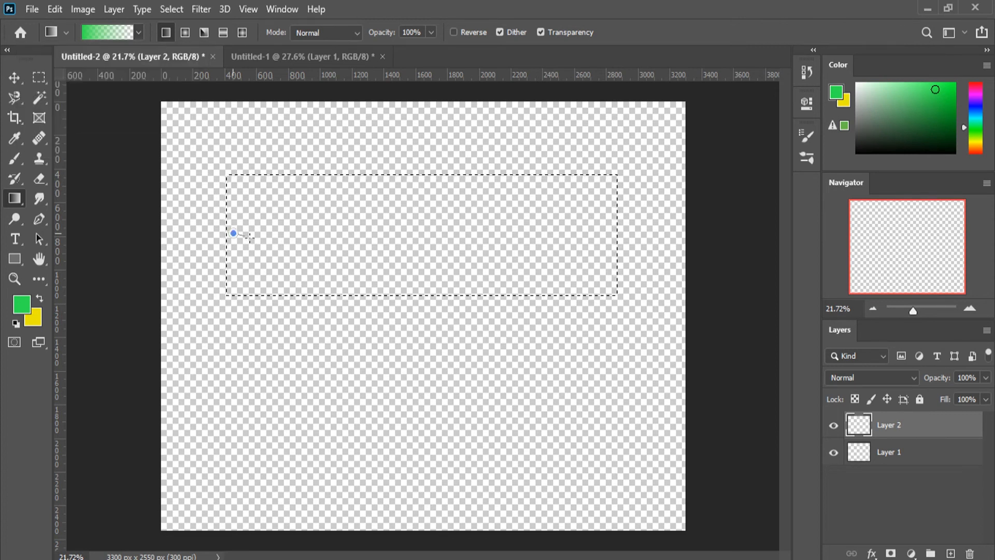
pyautogui.moveTo(612, 231); pyautogui.dragTo(615, 234)
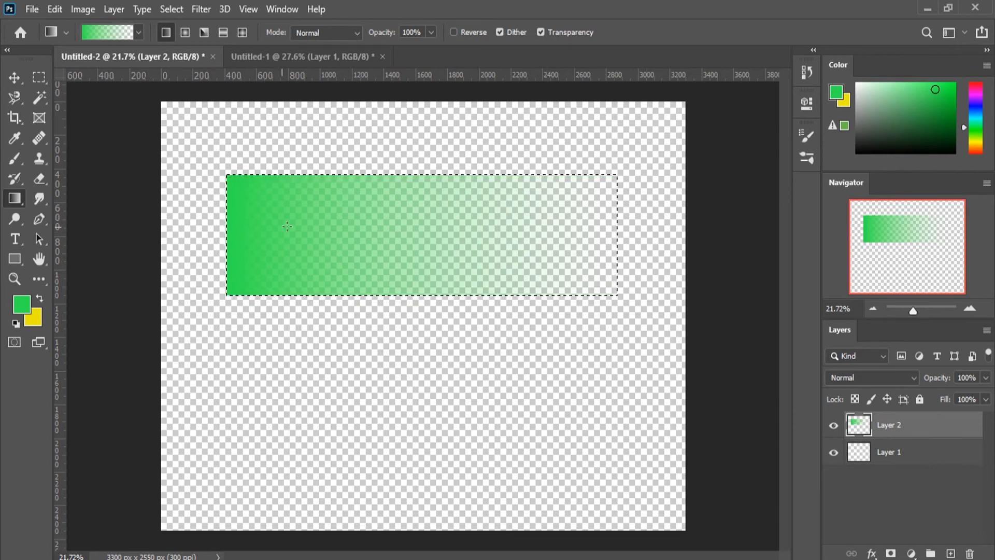
pyautogui.hotkey('ctrl', 'z')
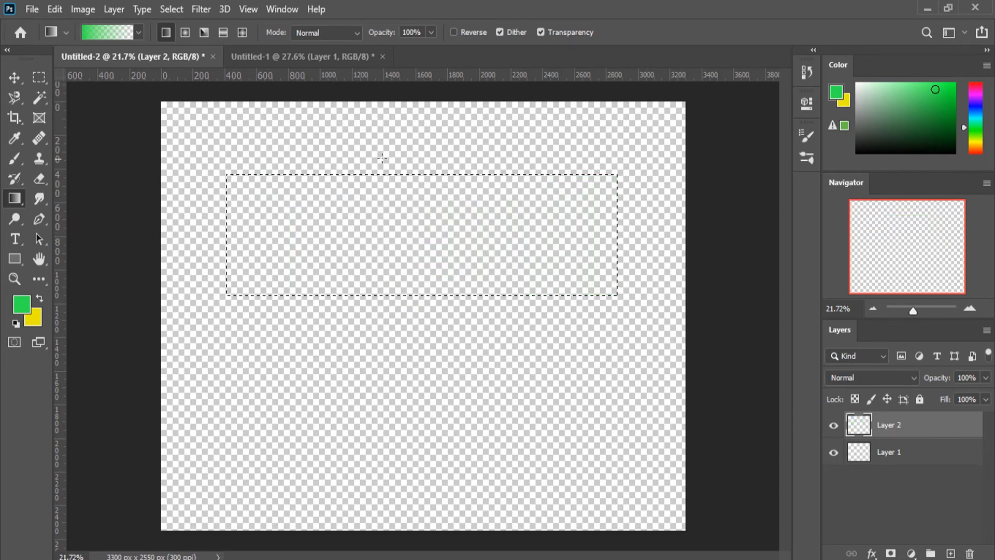
# Step: Switch the gradient preset to the green-to-yellow Foreground to Background gradient in Basics
pyautogui.click(66, 33)
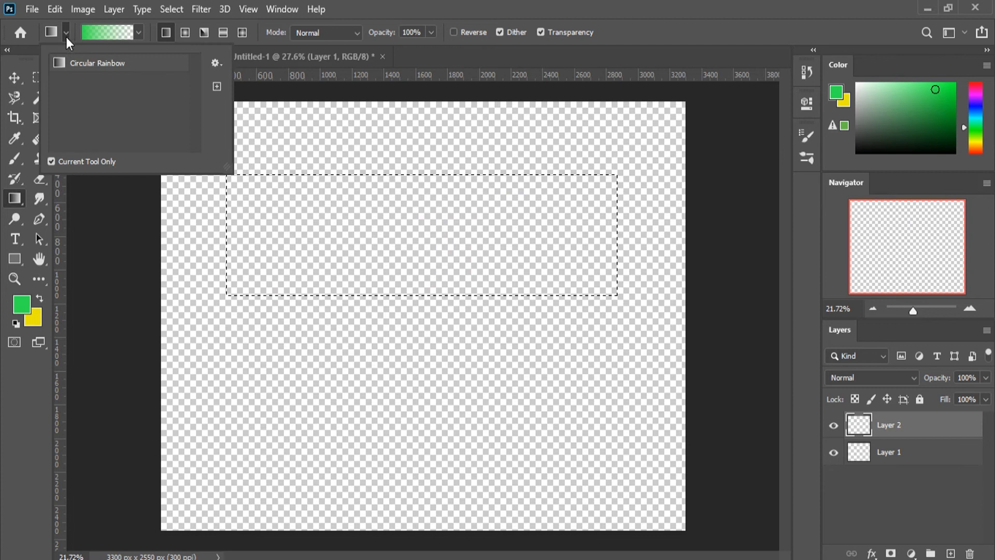
pyautogui.click(138, 31)
pyautogui.click(138, 31)
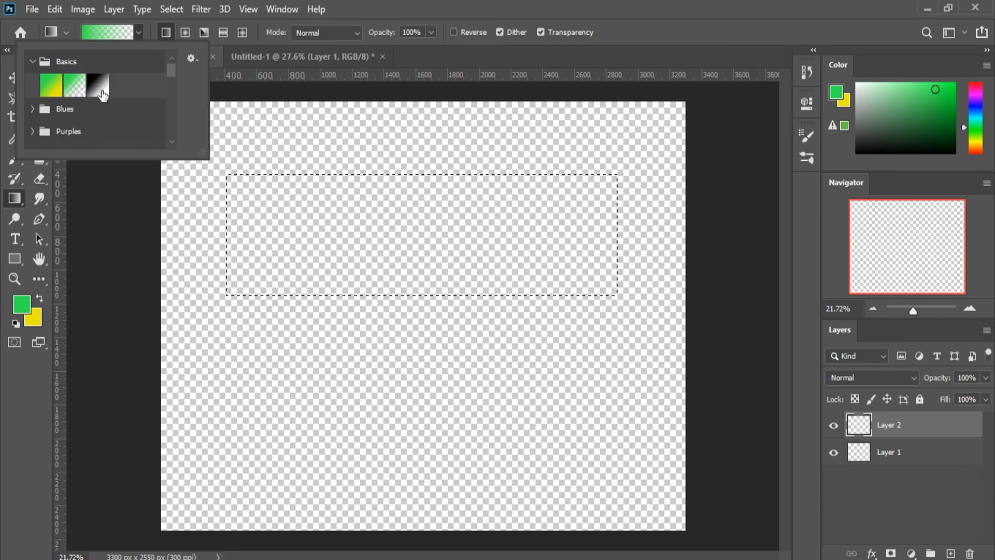
pyautogui.press('Escape')
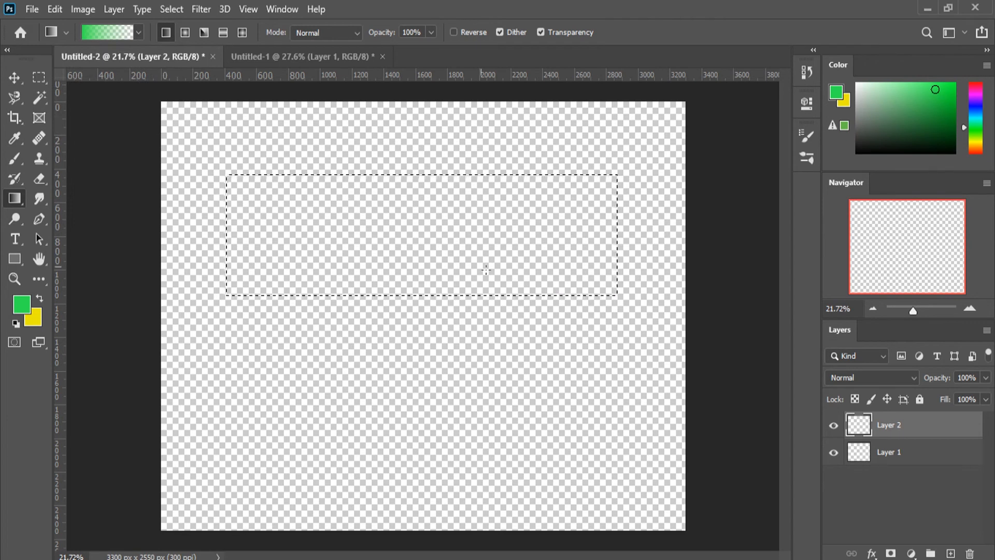
pyautogui.click(94, 35)
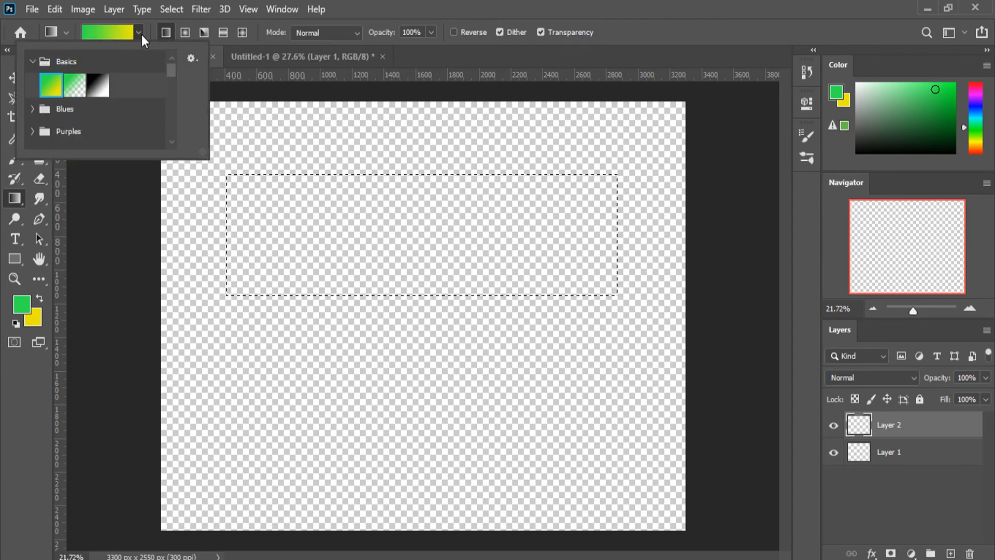
pyautogui.click(143, 33)
pyautogui.click(111, 34)
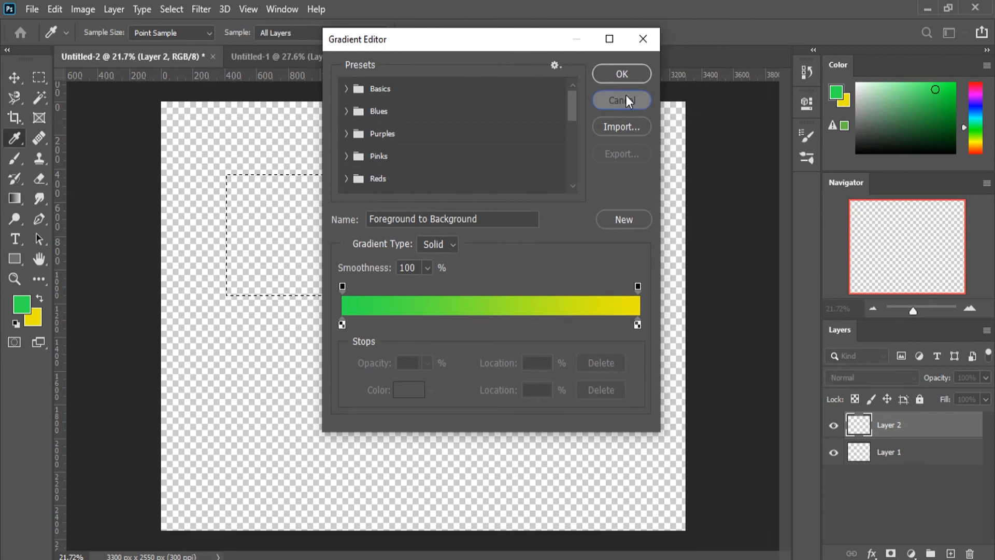
pyautogui.click(623, 99)
pyautogui.click(139, 33)
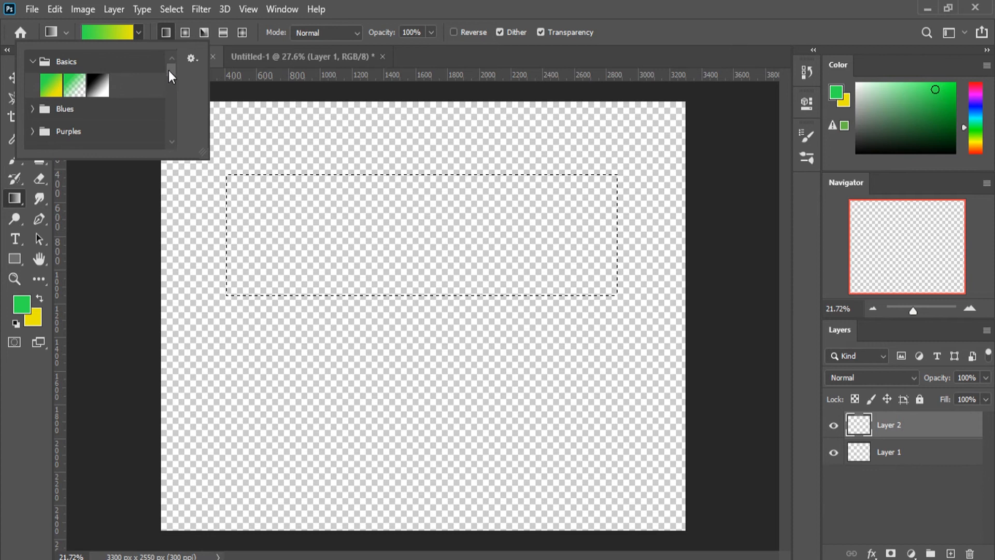
pyautogui.moveTo(169, 71)
pyautogui.mouseDown()
pyautogui.moveTo(163, 116)
pyautogui.moveTo(170, 66)
pyautogui.mouseUp()
# Step: Open the green-to-yellow gradient for editing and add a color stop at 51% location
pyautogui.click(107, 37)
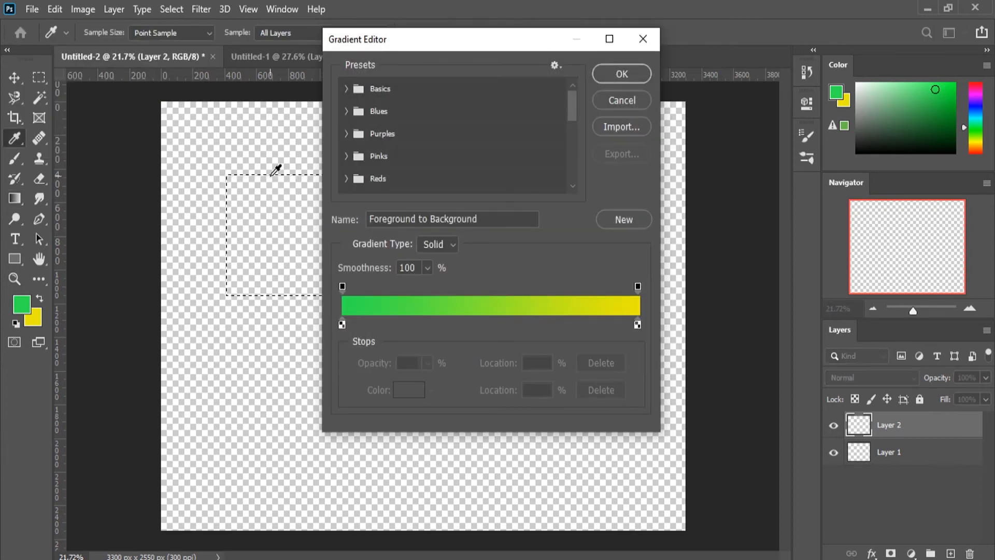
pyautogui.click(422, 267)
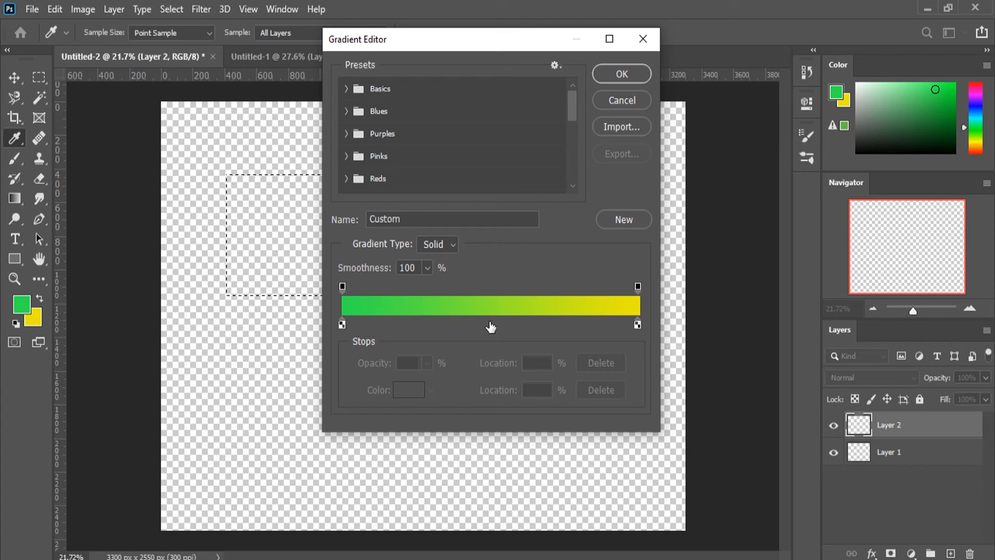
pyautogui.click(492, 325)
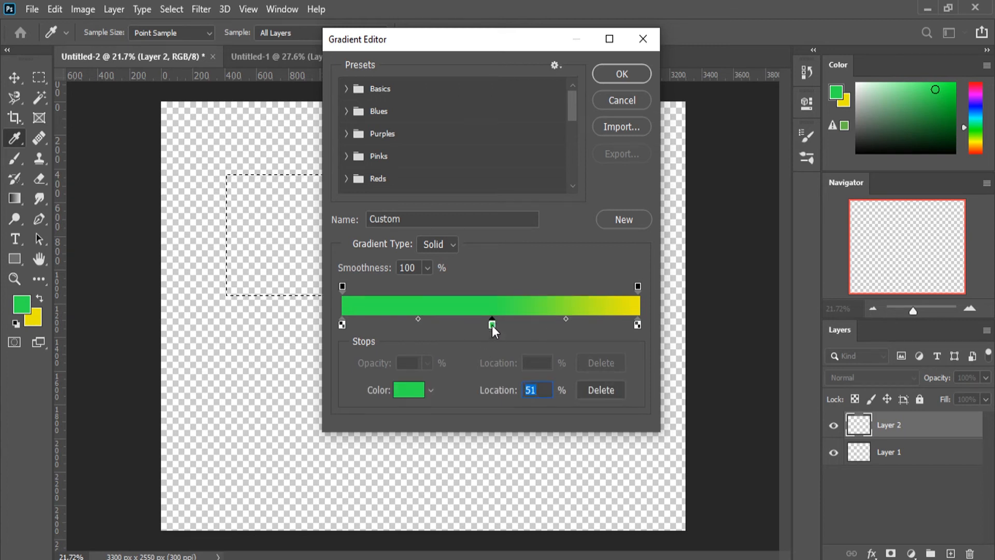
# Step: Slide the middle color stop back and forth along the gradient, including to 90%, and return it to 51%
pyautogui.moveTo(491, 325); pyautogui.dragTo(432, 328)
pyautogui.moveTo(366, 323); pyautogui.dragTo(490, 325)
pyautogui.click(490, 325)
pyautogui.moveTo(492, 328); pyautogui.dragTo(611, 328)
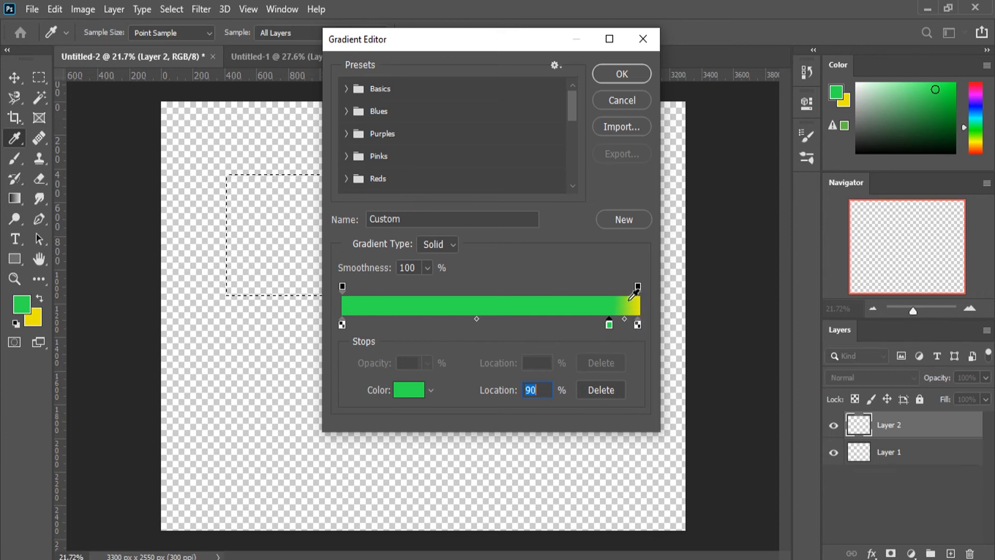
pyautogui.moveTo(608, 325); pyautogui.dragTo(493, 328)
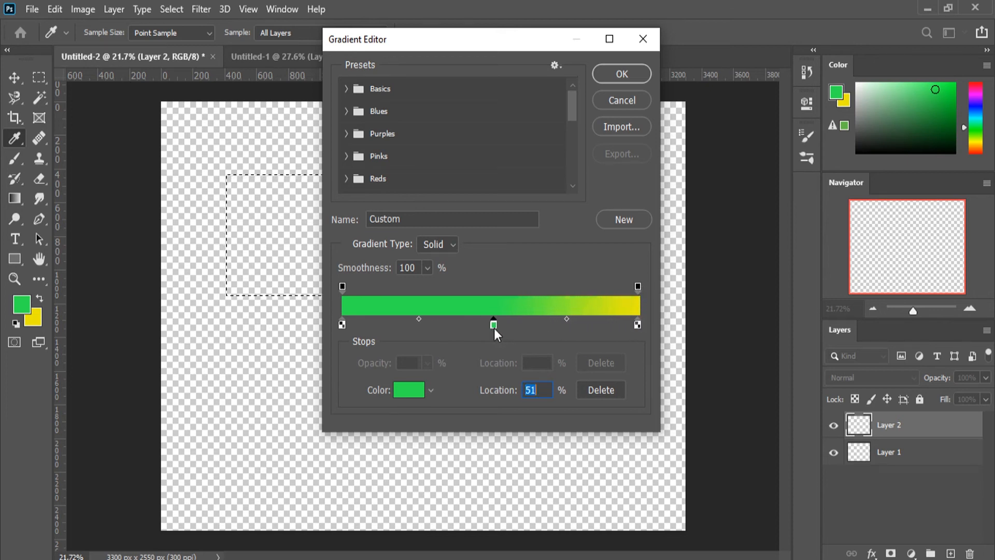
# Step: Set the color of the middle gradient stop to black (000000)
pyautogui.click(409, 390)
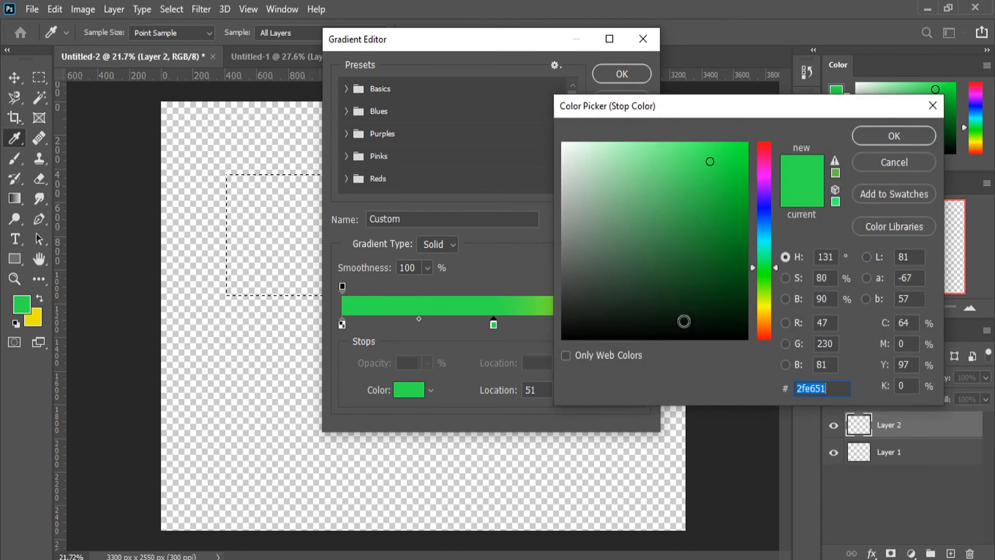
pyautogui.click(760, 213)
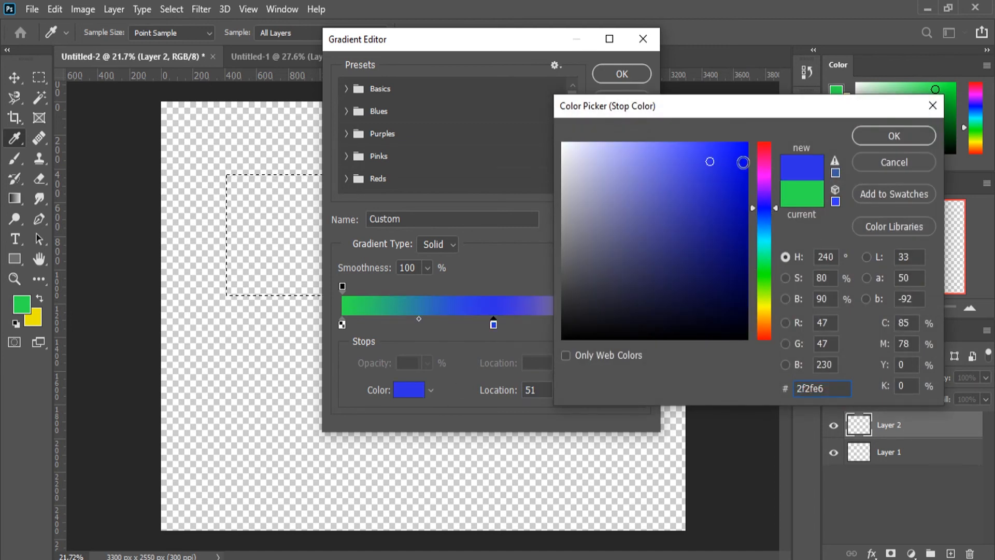
pyautogui.moveTo(730, 157)
pyautogui.mouseDown()
pyautogui.moveTo(668, 284)
pyautogui.moveTo(637, 195)
pyautogui.moveTo(659, 177)
pyautogui.moveTo(624, 178)
pyautogui.moveTo(715, 214)
pyautogui.moveTo(744, 367)
pyautogui.mouseUp()
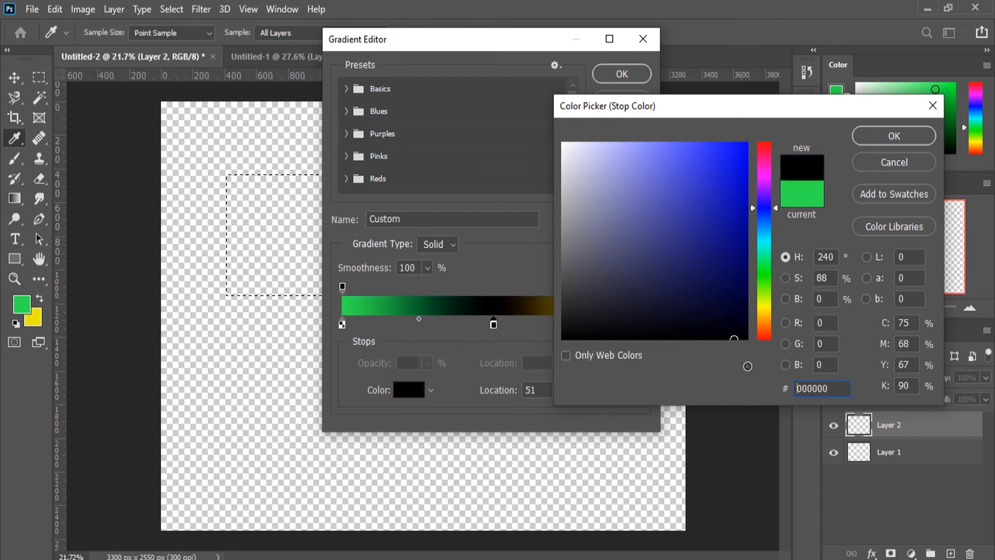
pyautogui.click(895, 138)
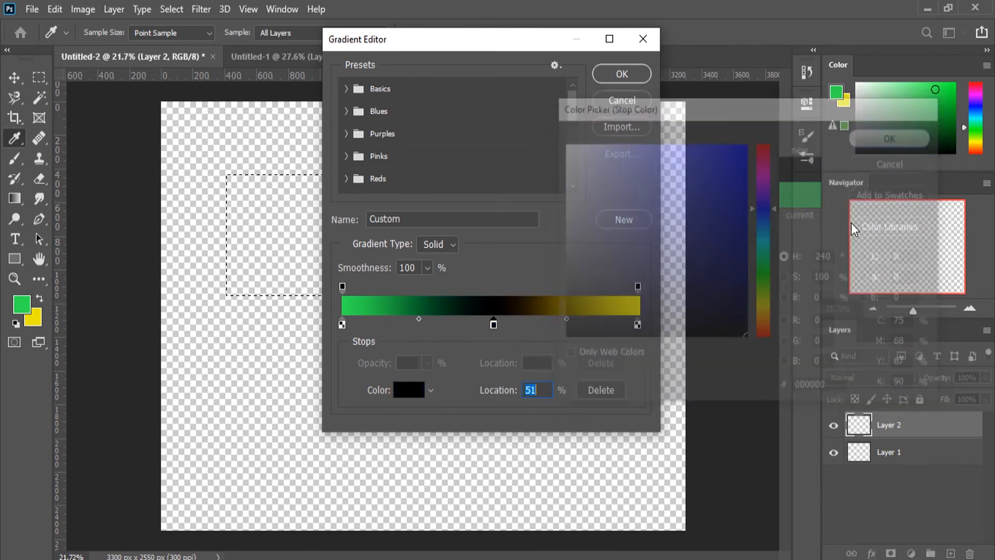
# Step: Move the black color stop to 57% location and the midpoint between black and yellow to 52%
pyautogui.moveTo(494, 325); pyautogui.dragTo(521, 328)
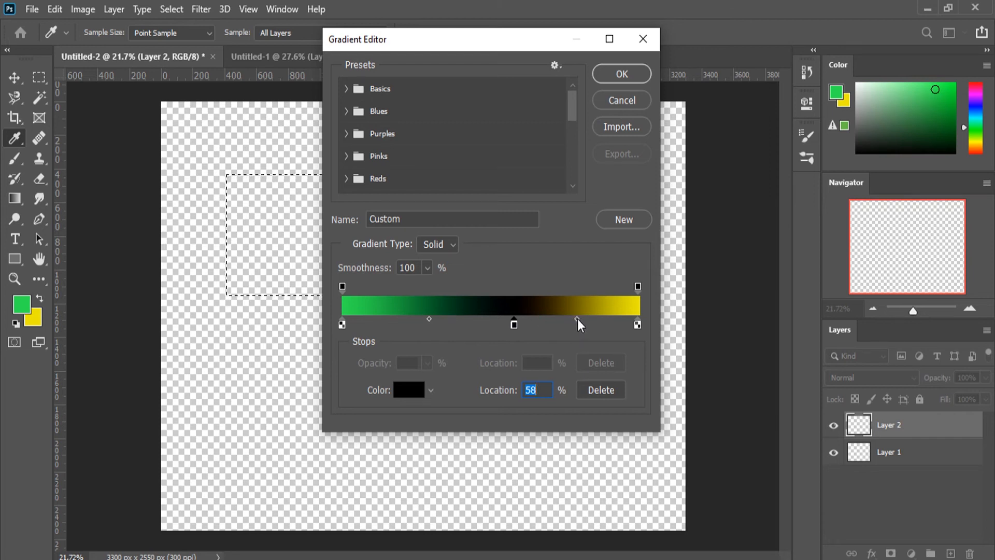
pyautogui.moveTo(577, 319)
pyautogui.mouseDown()
pyautogui.moveTo(530, 323)
pyautogui.moveTo(597, 329)
pyautogui.moveTo(517, 324)
pyautogui.moveTo(589, 328)
pyautogui.mouseUp()
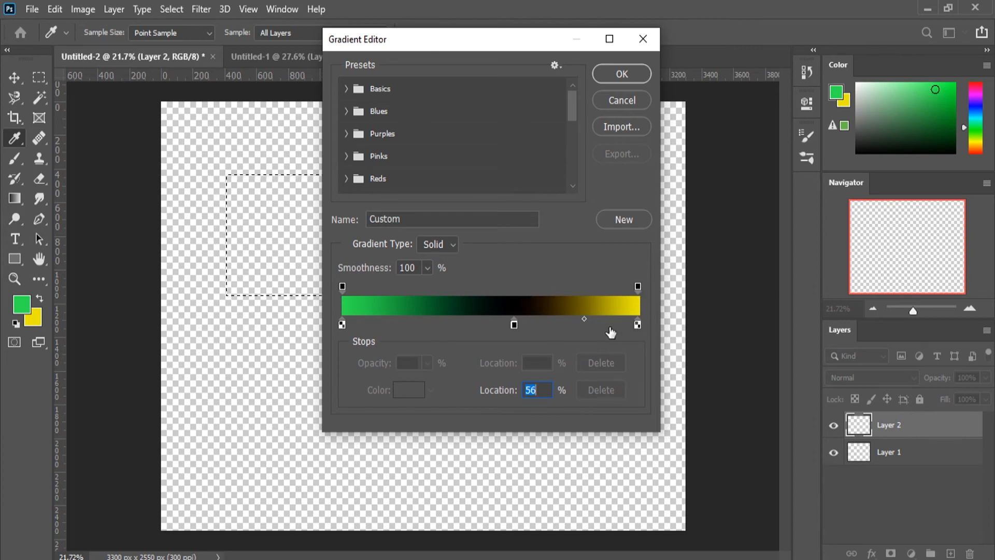
pyautogui.moveTo(584, 318)
pyautogui.mouseDown()
pyautogui.moveTo(547, 320)
pyautogui.moveTo(608, 323)
pyautogui.moveTo(564, 331)
pyautogui.moveTo(600, 333)
pyautogui.moveTo(579, 329)
pyautogui.mouseUp()
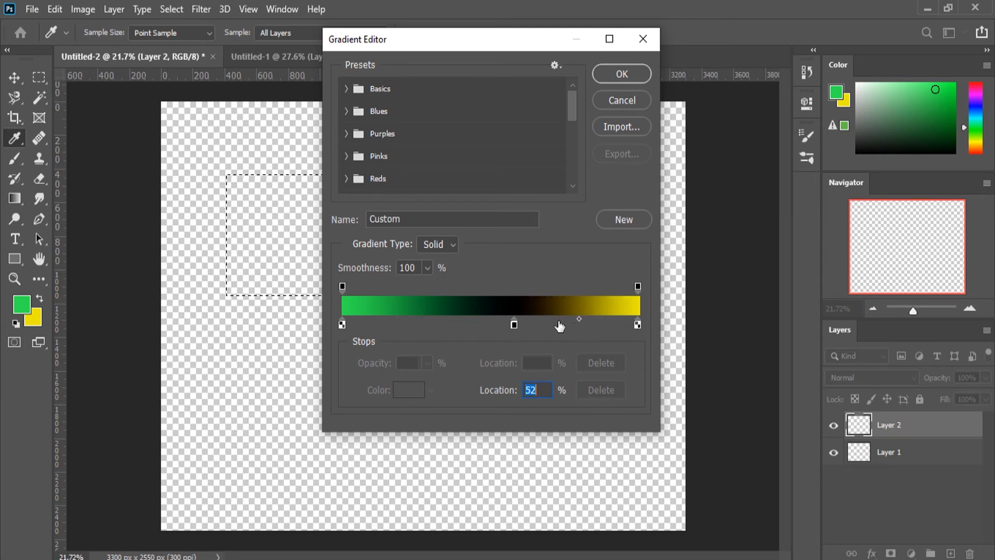
pyautogui.click(513, 324)
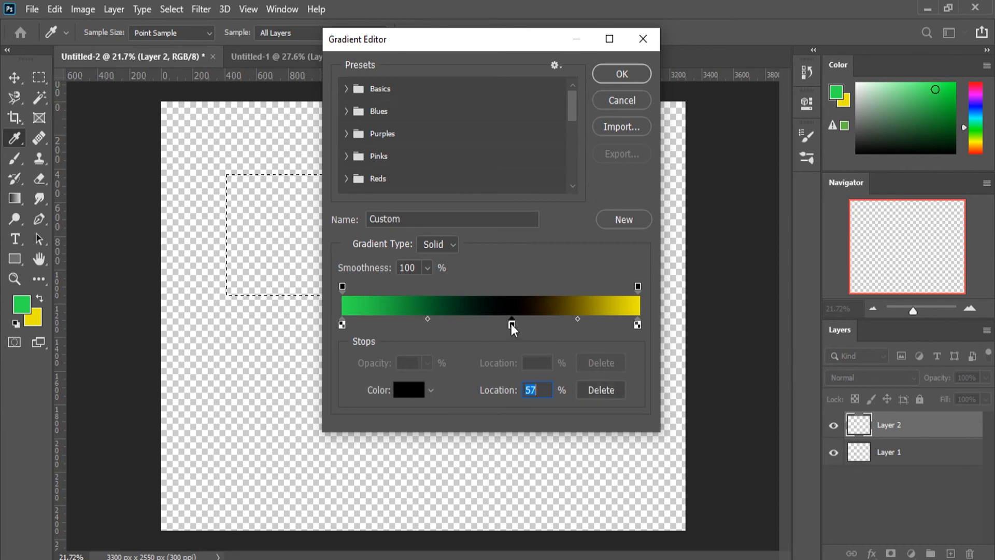
# Step: Move the green-to-black midpoint to 10% and fill the rectangular selection horizontally with the edited gradient
pyautogui.click(427, 320)
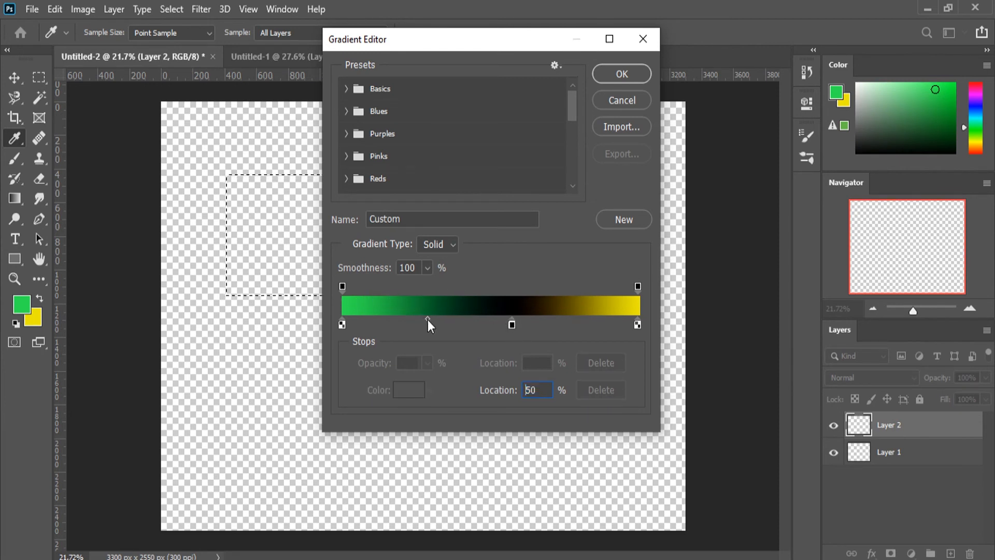
pyautogui.moveTo(427, 319); pyautogui.dragTo(359, 327)
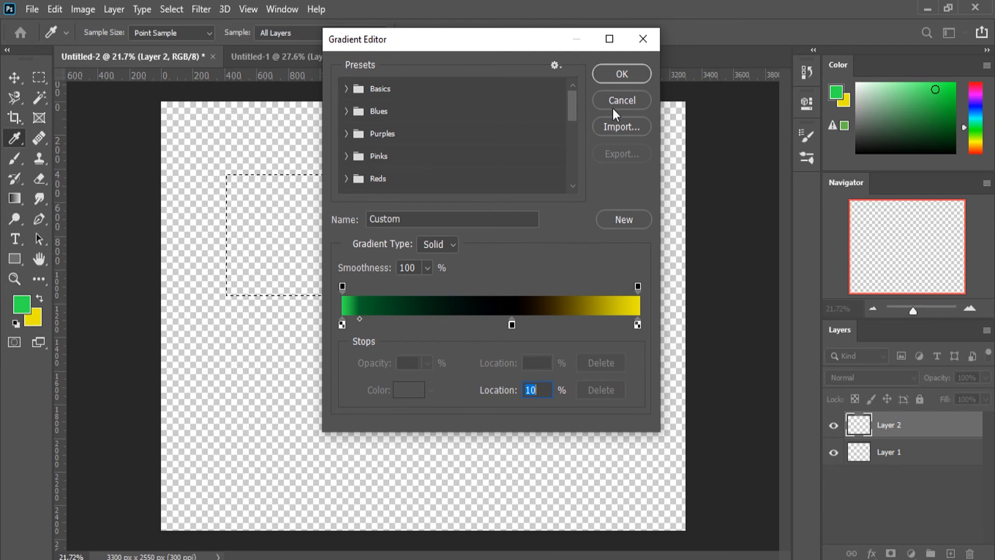
pyautogui.click(625, 73)
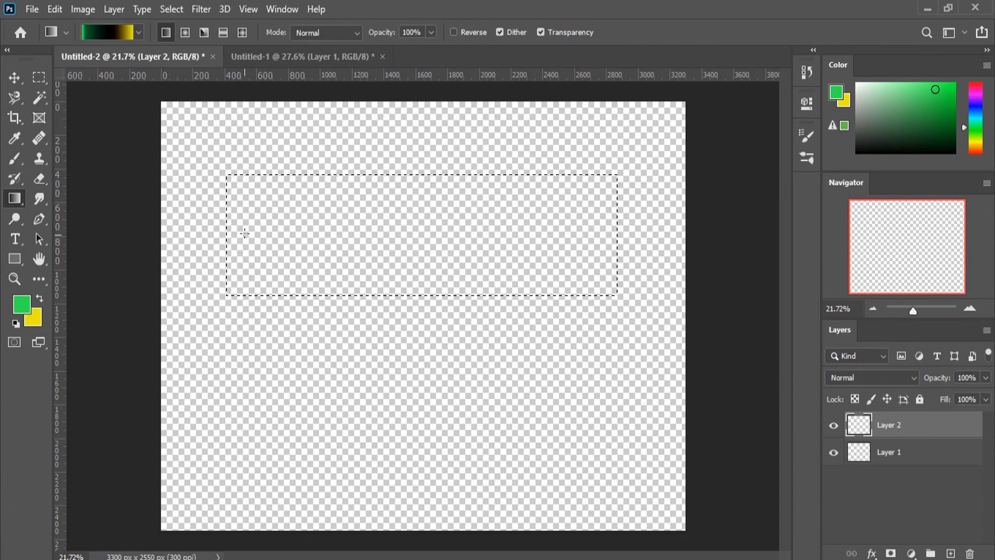
pyautogui.moveTo(239, 234); pyautogui.dragTo(595, 240)
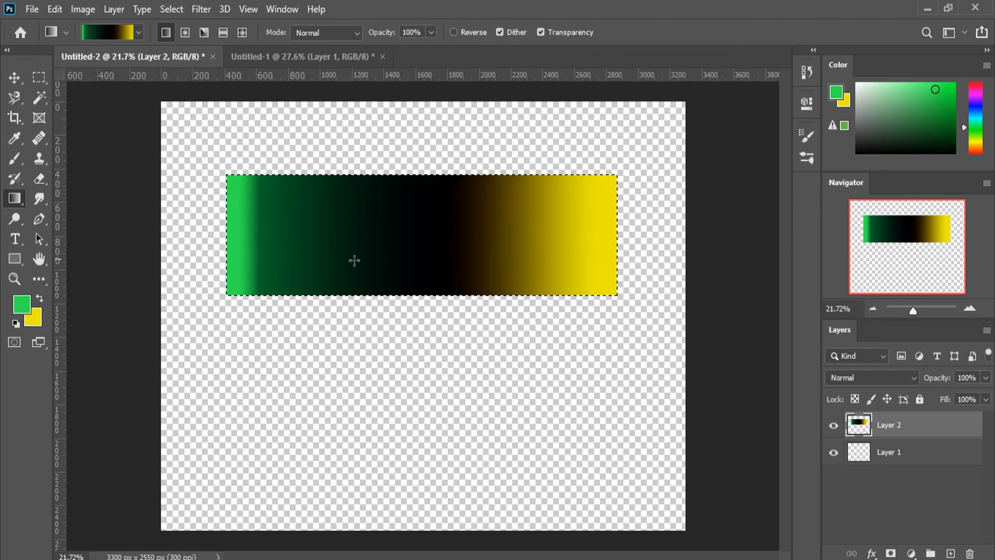
# Step: Name the custom gradient "Green/black/yellow" and save it as a new gradient preset
pyautogui.click(142, 31)
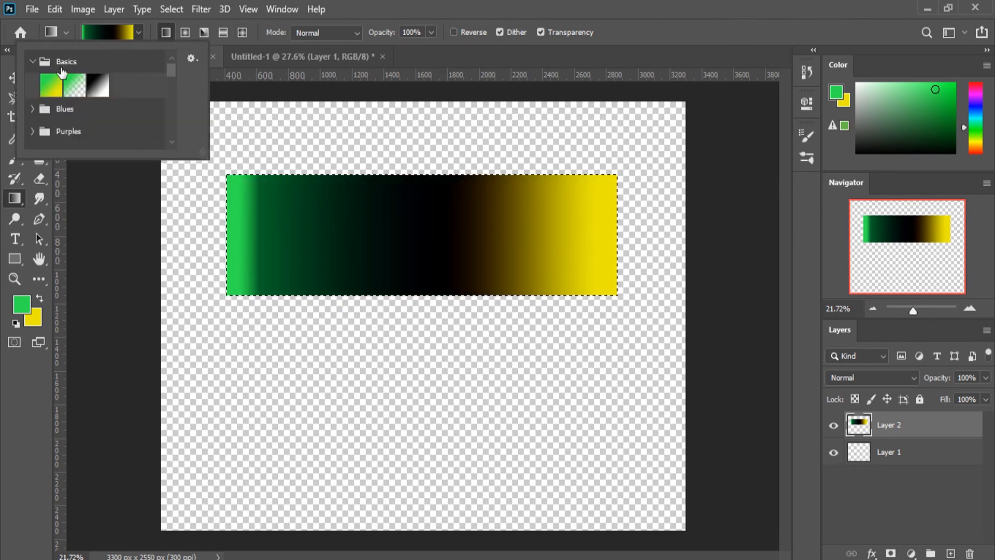
pyautogui.click(110, 25)
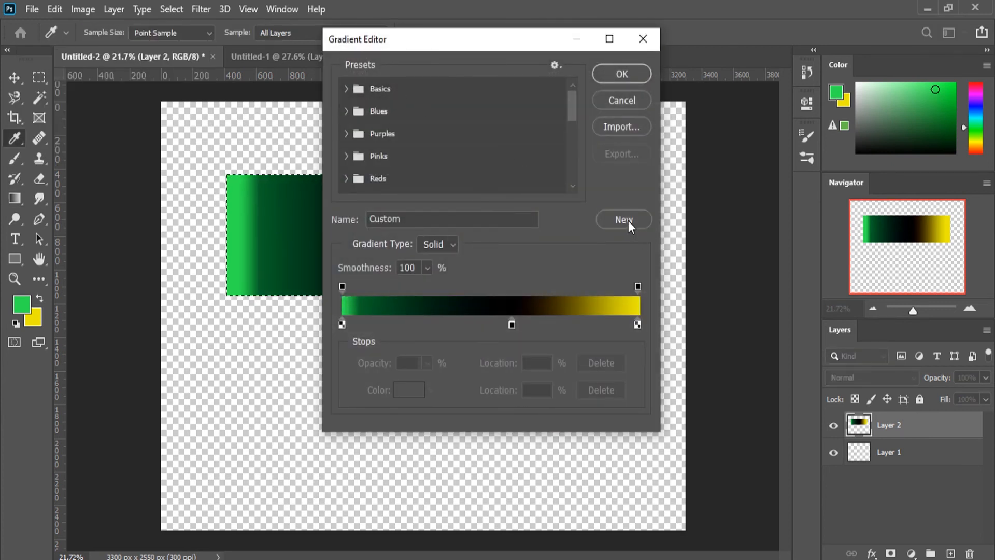
pyautogui.click(426, 222)
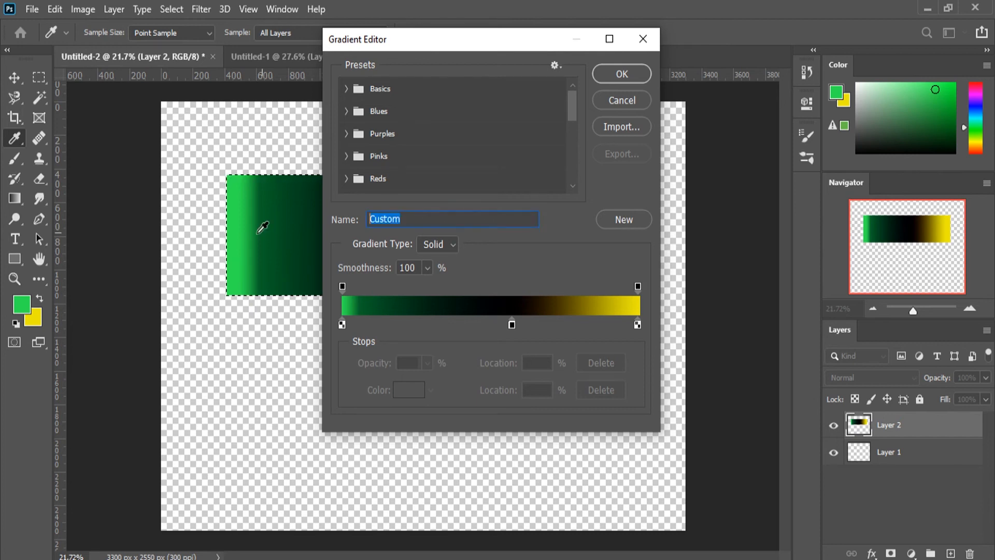
pyautogui.write('G')
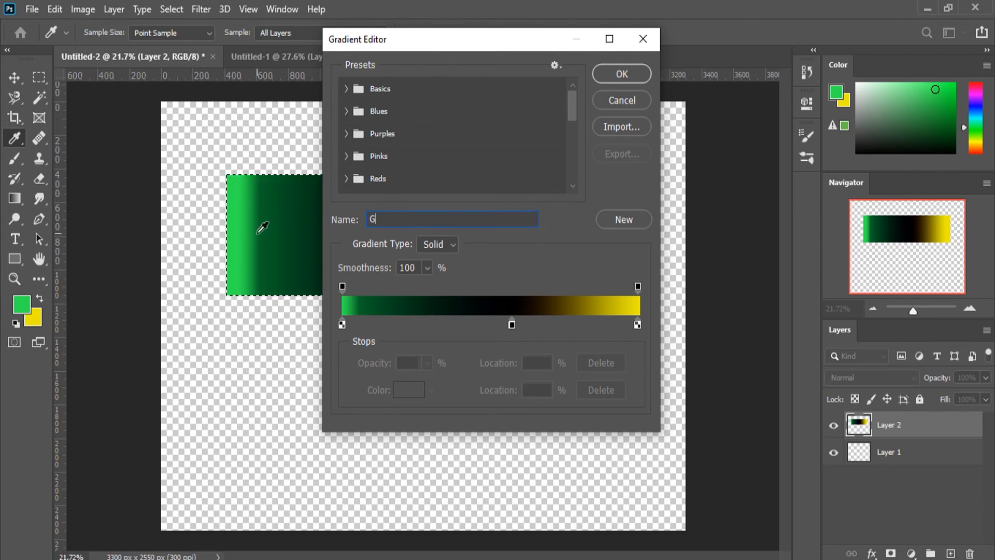
pyautogui.write('renen/b')
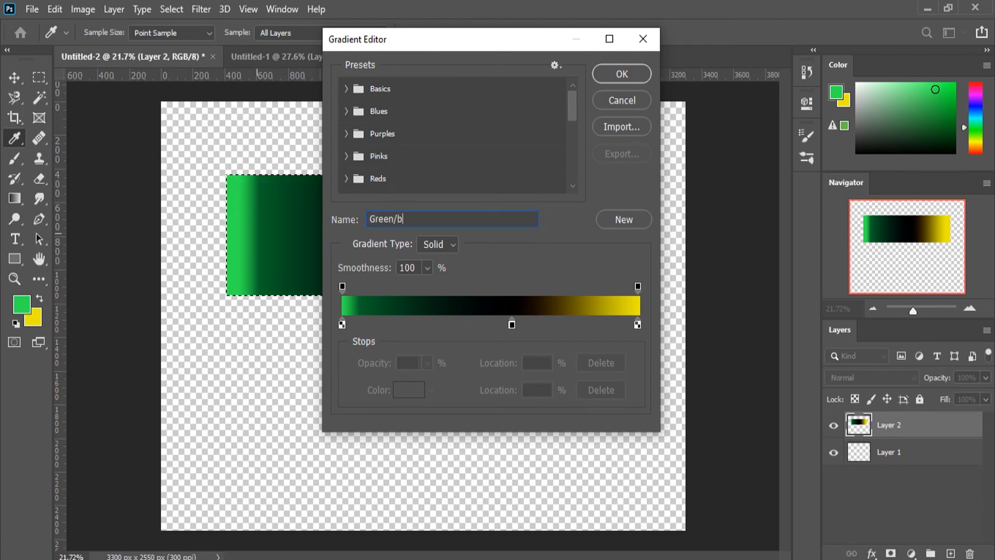
pyautogui.write('lack/ye')
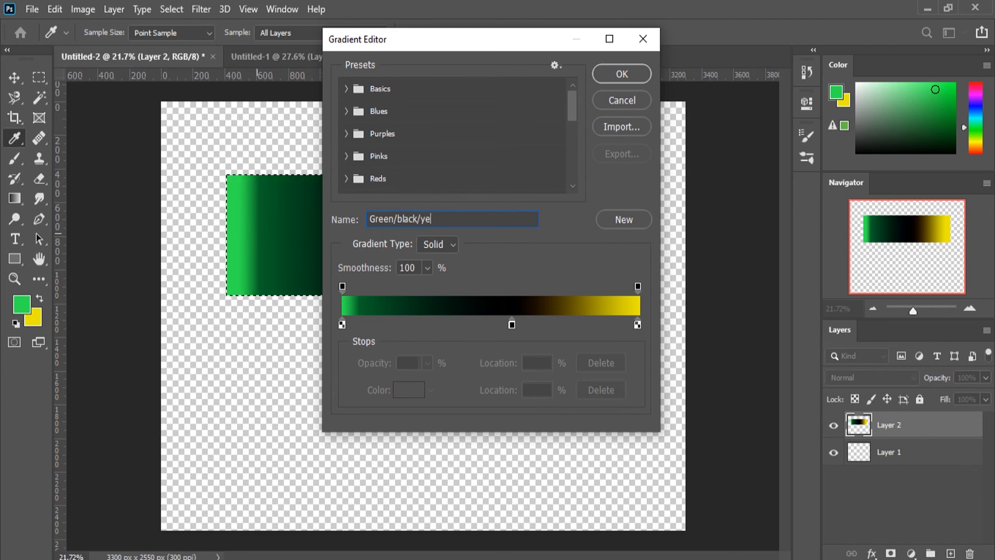
pyautogui.write('llow')
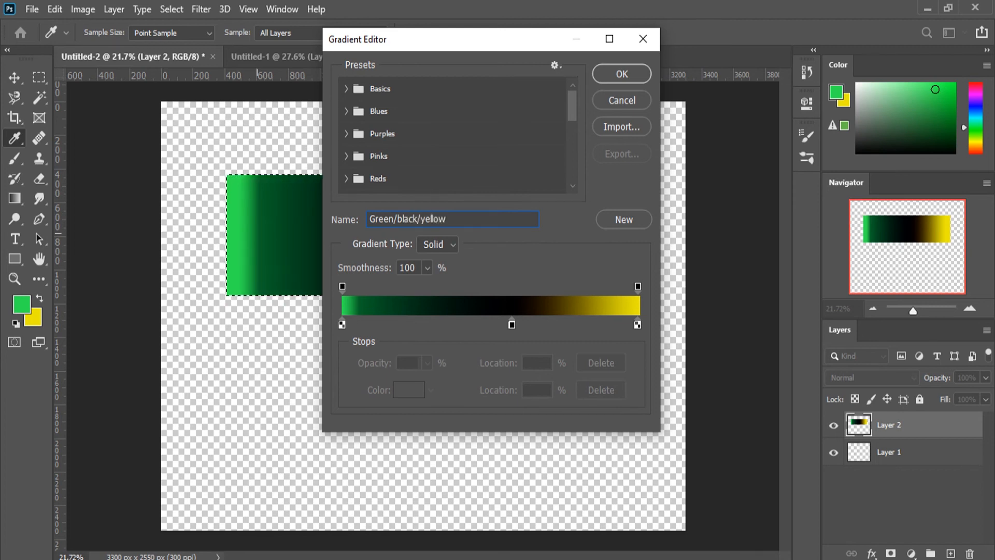
pyautogui.click(635, 222)
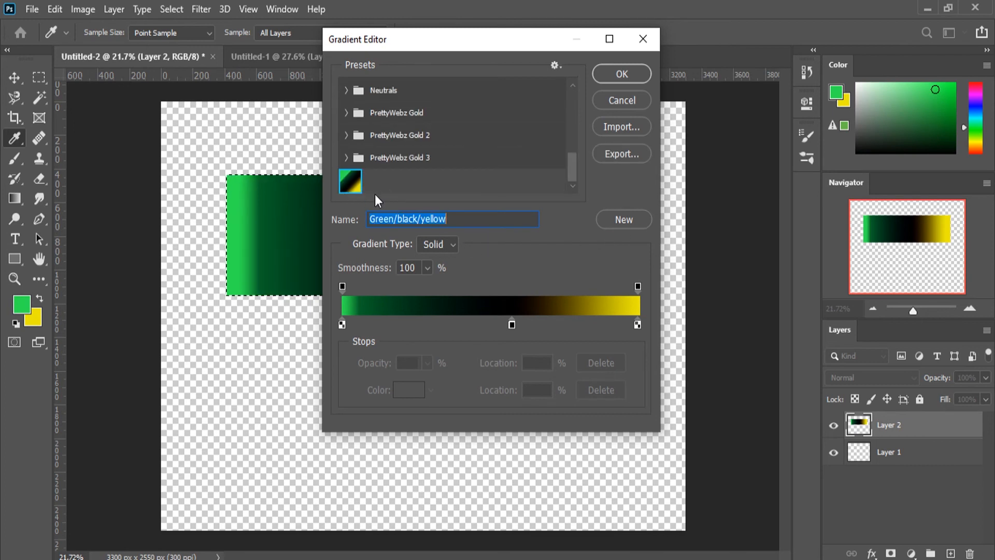
pyautogui.click(626, 78)
# Step: Try the black-to-white Basics gradient and switch to the saved Green/black/yellow preset at the end of the preset list
pyautogui.click(139, 33)
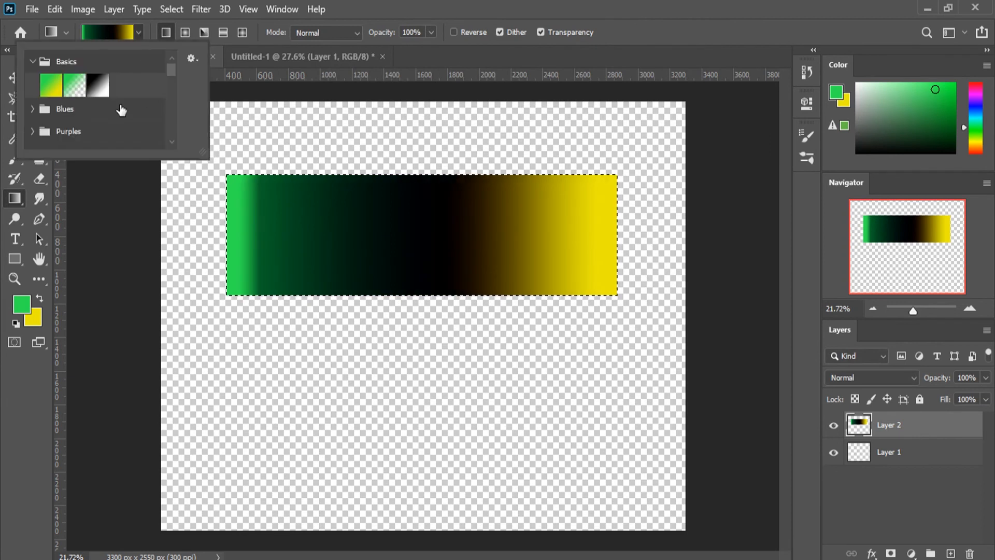
pyautogui.click(98, 86)
pyautogui.scroll(-10, 117, 111)
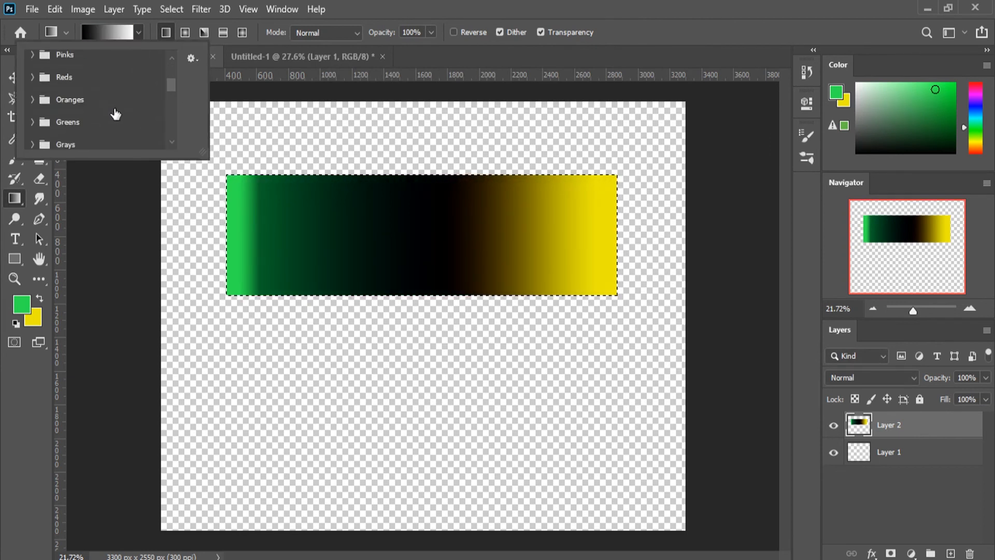
pyautogui.scroll(5, 113, 115)
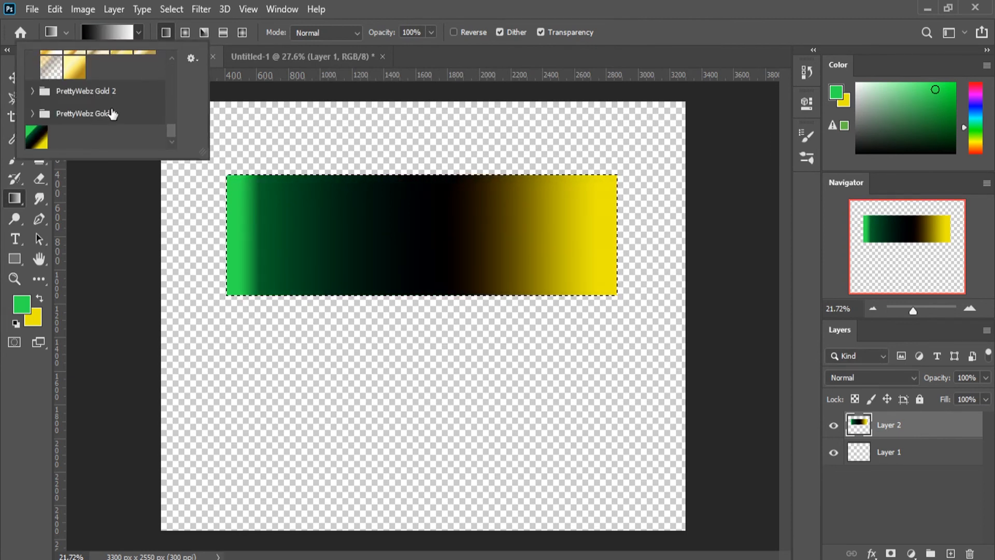
pyautogui.click(31, 83)
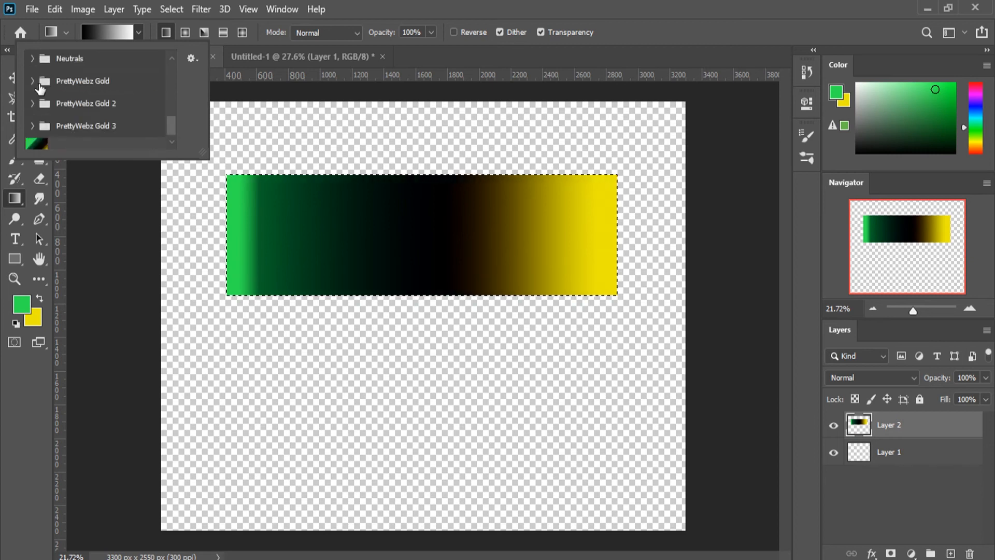
pyautogui.scroll(-1, 79, 102)
pyautogui.click(39, 141)
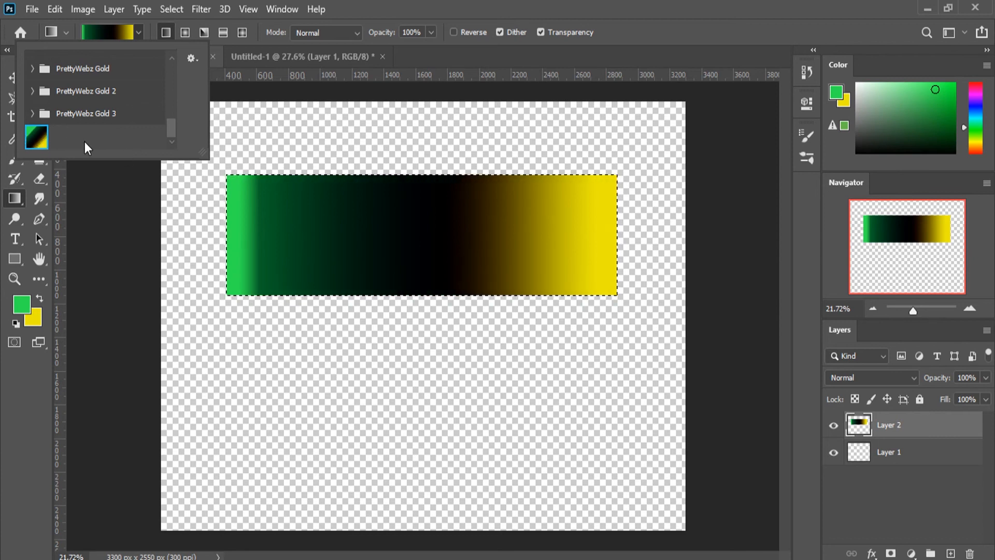
# Step: Select the Foreground to Background preset in Basics and add a color stop at 51% location to it
pyautogui.scroll(10, 85, 145)
pyautogui.click(52, 85)
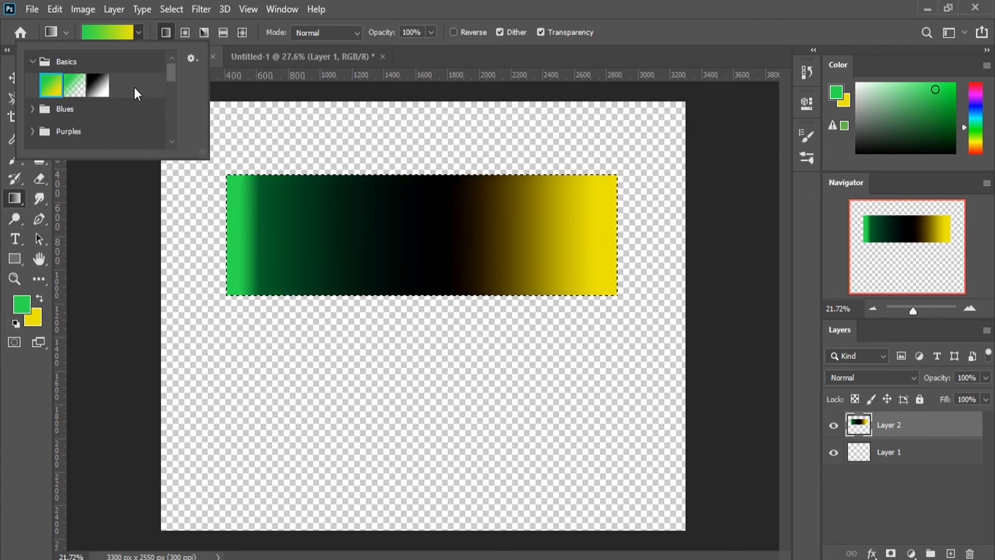
pyautogui.click(102, 27)
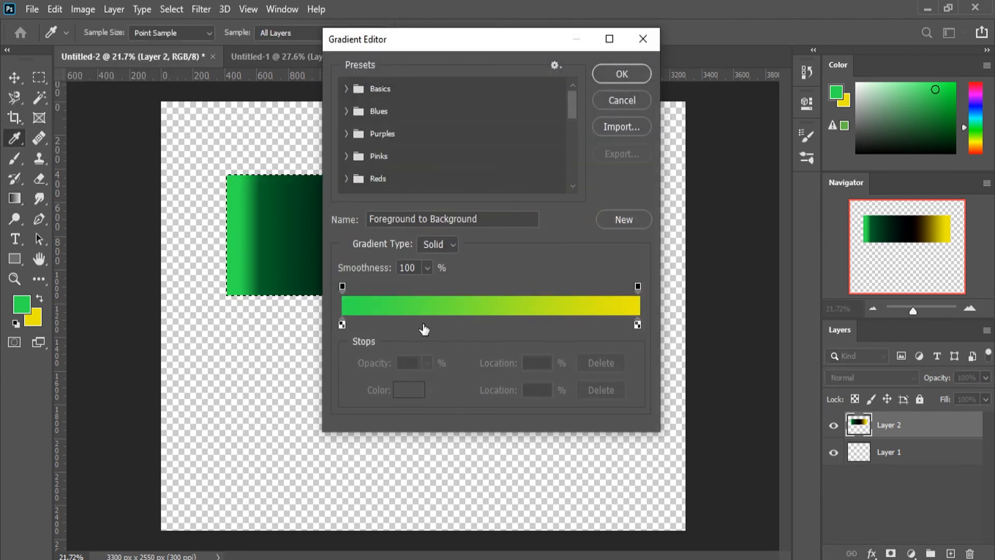
pyautogui.click(492, 323)
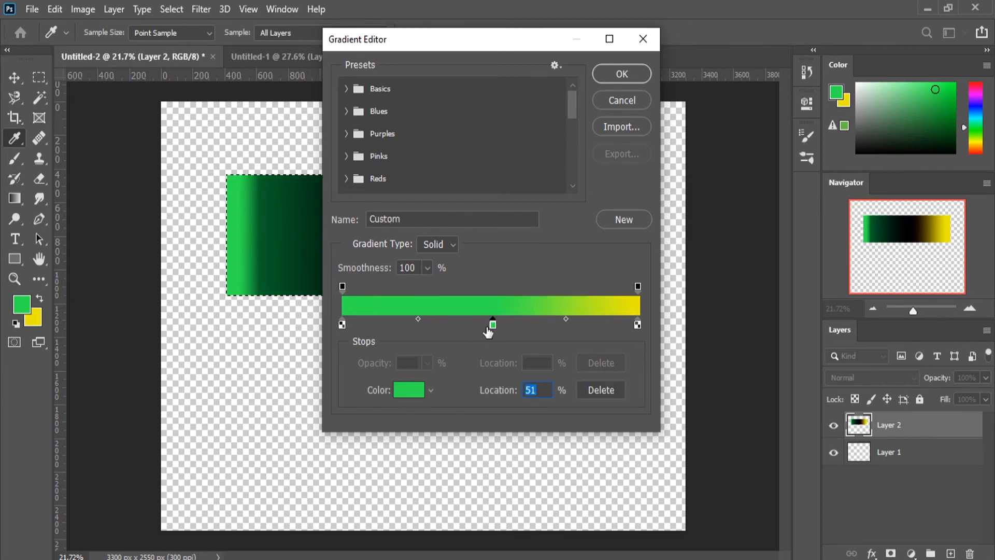
# Step: Set the color of the 51% stop to light blue 2fd3e6
pyautogui.click(408, 389)
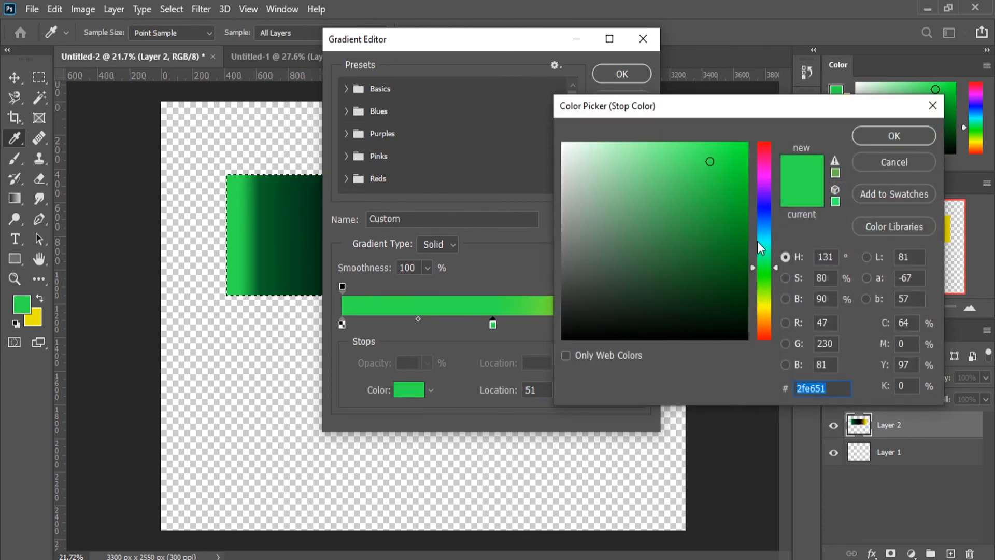
pyautogui.moveTo(766, 235); pyautogui.dragTo(767, 236)
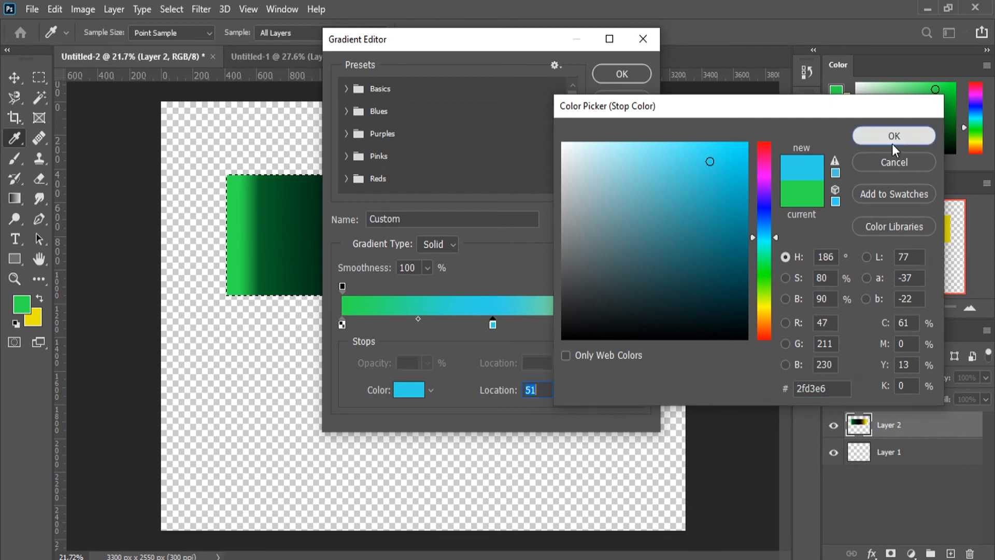
pyautogui.click(894, 136)
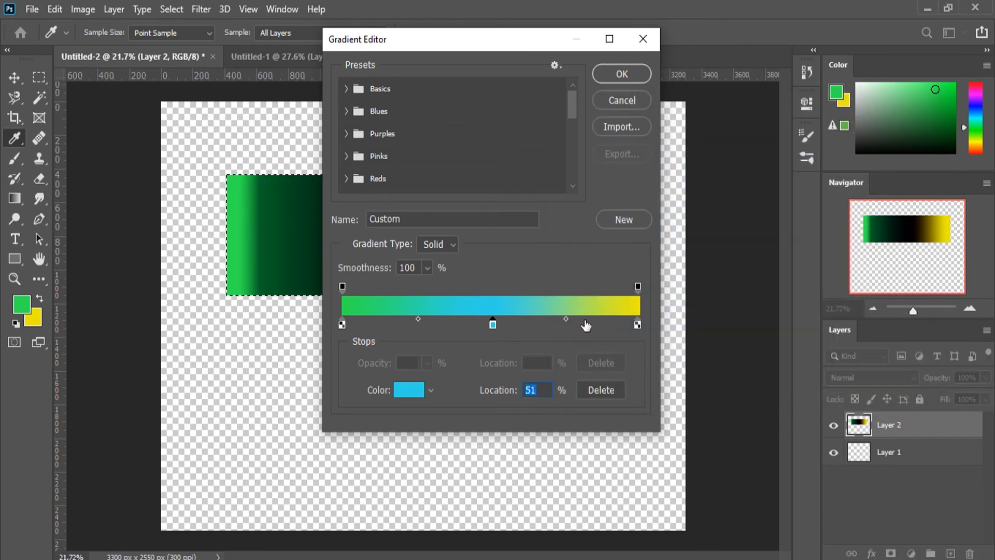
# Step: Add another color stop to the gradient at 76% location and set its color to orange e65e2f
pyautogui.click(588, 325)
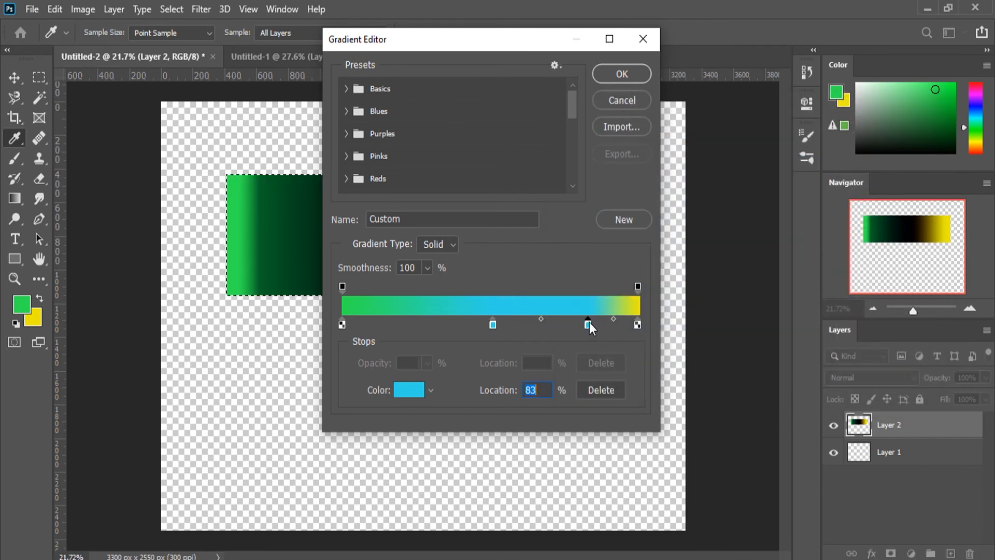
pyautogui.moveTo(589, 322); pyautogui.dragTo(565, 325)
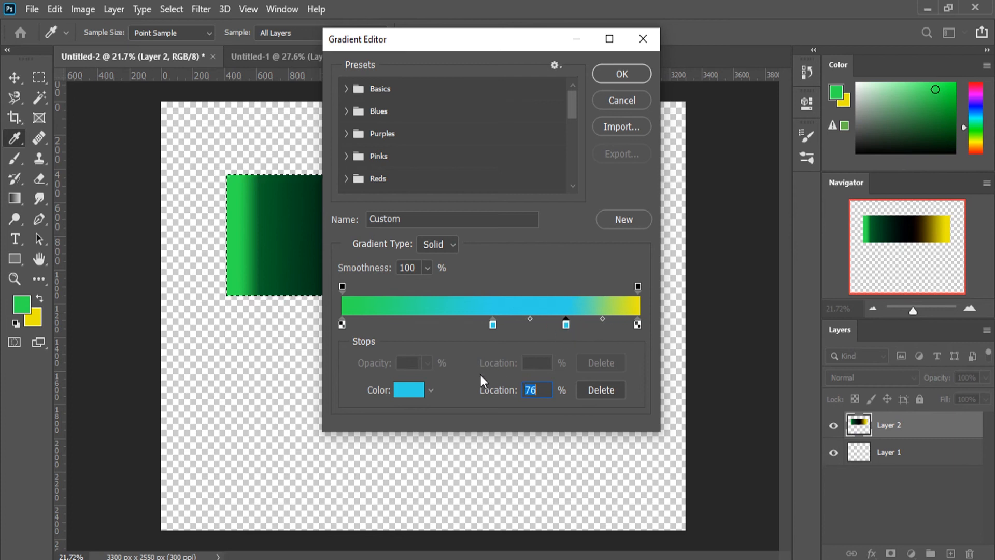
pyautogui.click(409, 390)
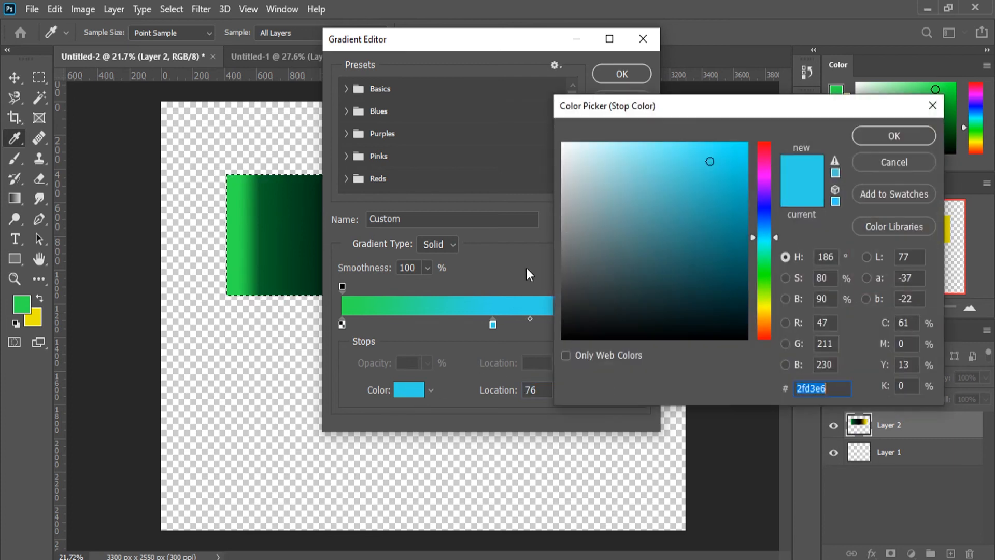
pyautogui.click(766, 330)
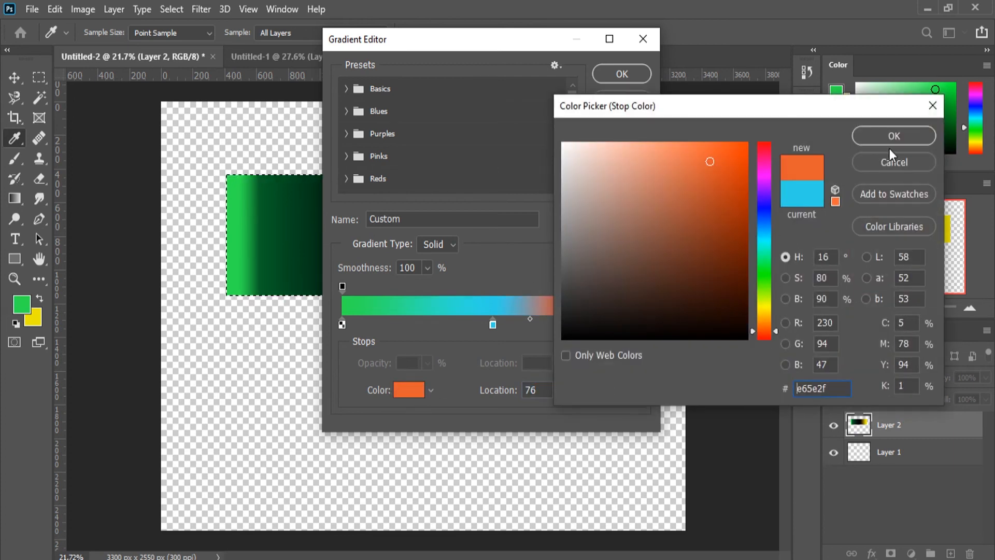
pyautogui.click(893, 136)
# Step: Shift the light blue and orange stops toward the green end, move the yellow end stop to 41%, and accept the gradient
pyautogui.moveTo(493, 325); pyautogui.dragTo(429, 325)
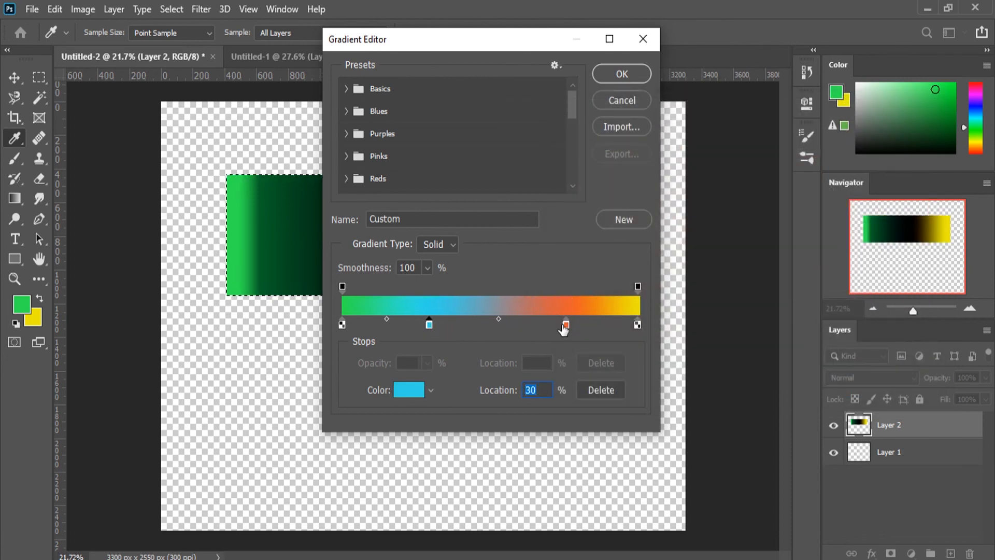
pyautogui.moveTo(565, 325)
pyautogui.mouseDown()
pyautogui.moveTo(495, 331)
pyautogui.moveTo(586, 330)
pyautogui.moveTo(558, 329)
pyautogui.mouseUp()
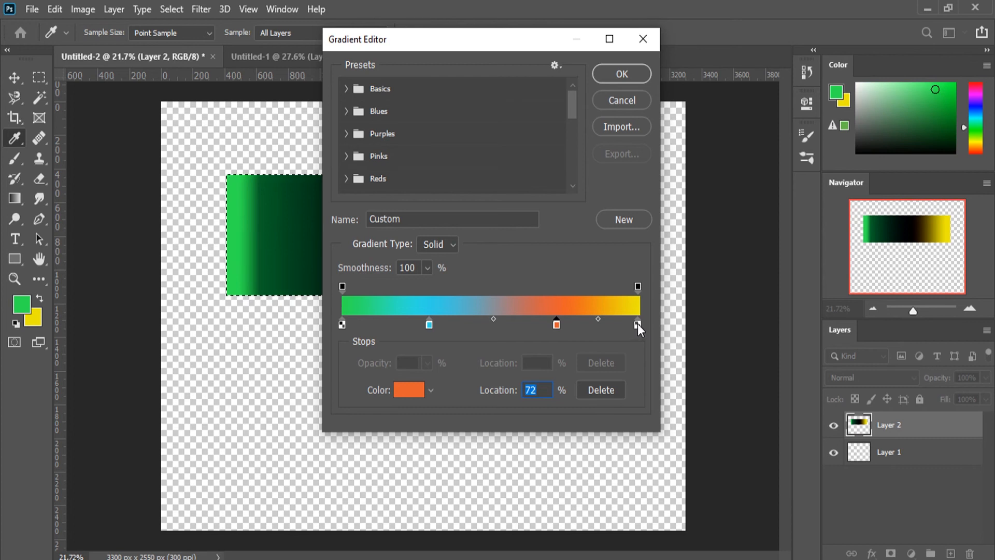
pyautogui.moveTo(638, 324); pyautogui.dragTo(429, 326)
pyautogui.click(598, 325)
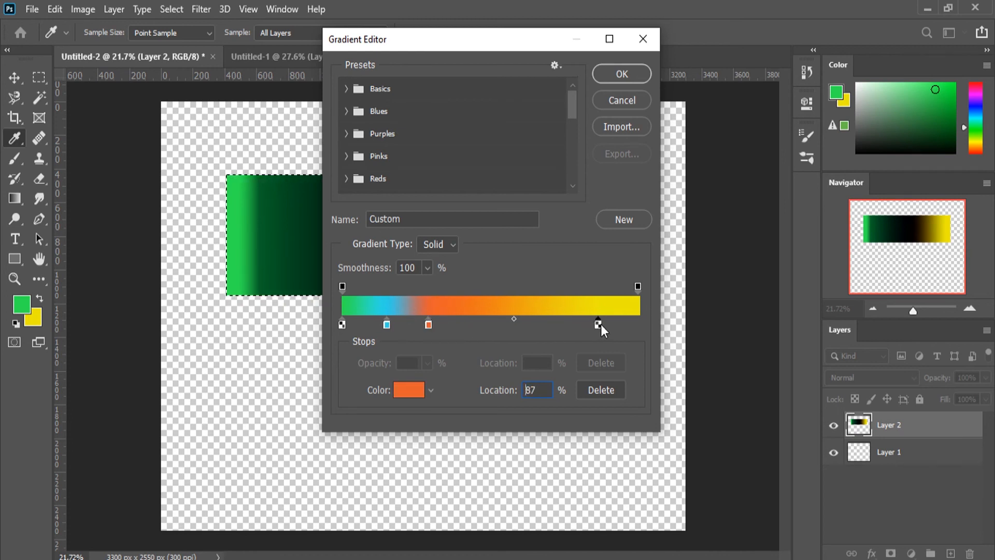
pyautogui.moveTo(599, 325); pyautogui.dragTo(466, 325)
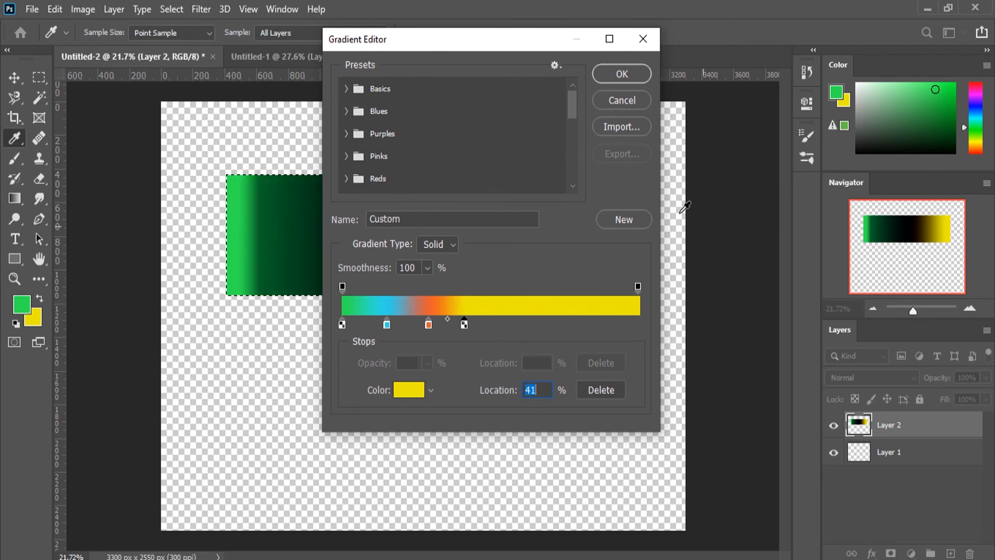
pyautogui.click(628, 73)
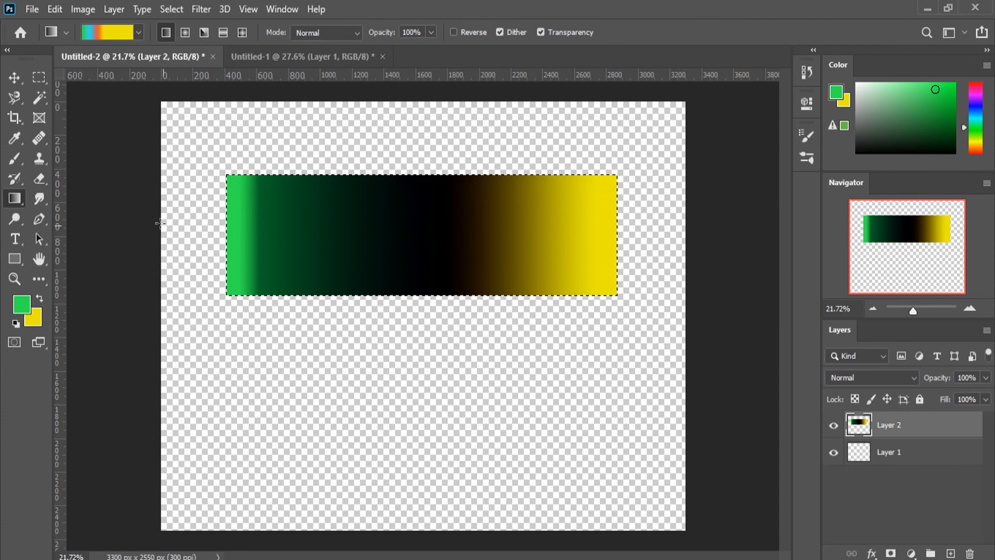
# Step: Draw a wide rectangular marquee selection in the empty area below the green-black-yellow bar
pyautogui.click(39, 77)
pyautogui.moveTo(244, 329); pyautogui.dragTo(616, 452)
pyautogui.click(464, 225)
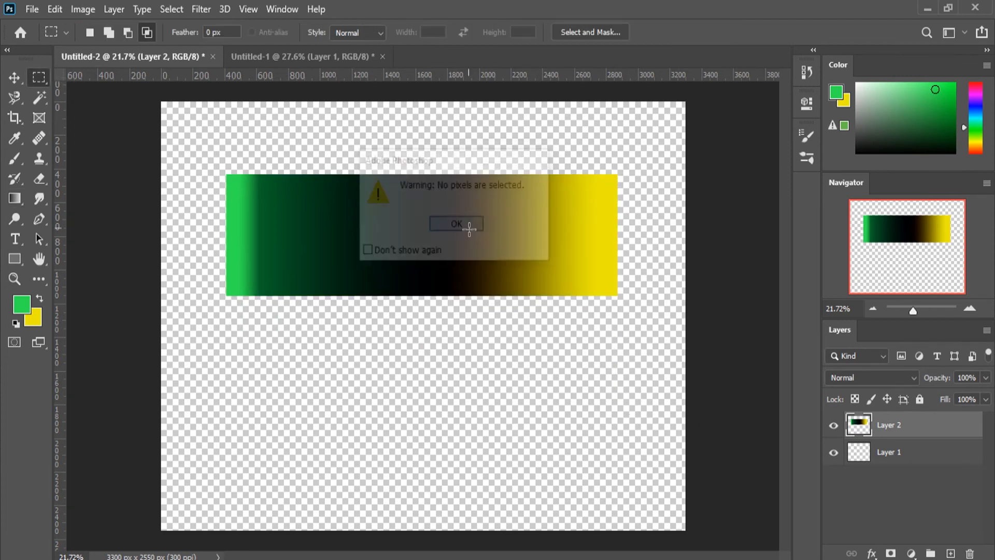
pyautogui.moveTo(245, 326); pyautogui.dragTo(609, 432)
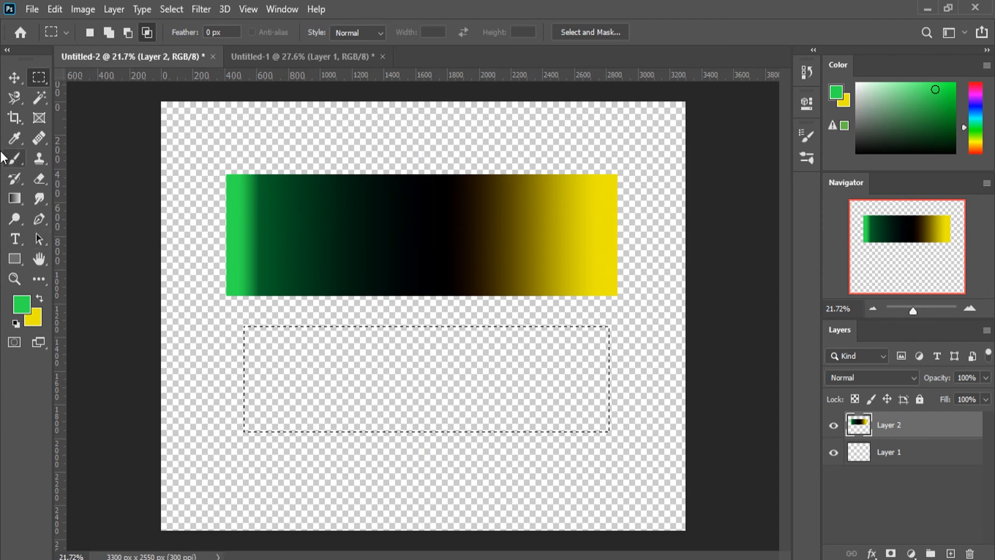
# Step: Fill the selection horizontally from left to right with the four-color linear gradient and deselect it
pyautogui.click(14, 198)
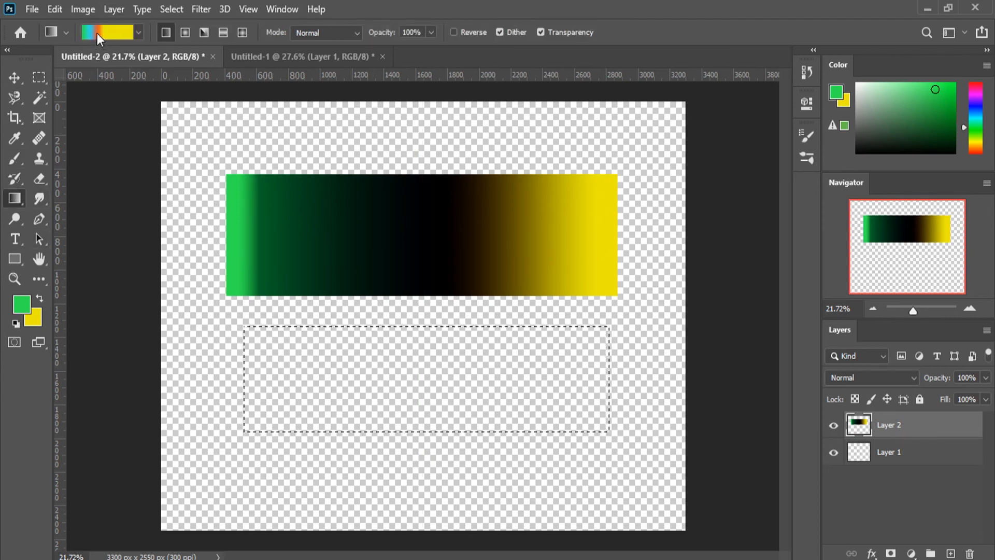
pyautogui.moveTo(257, 378); pyautogui.dragTo(593, 385)
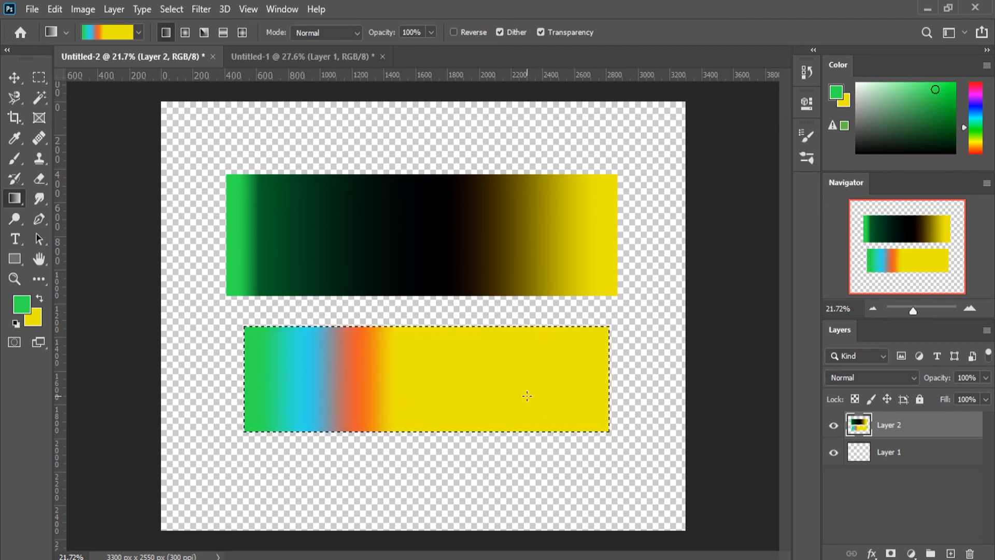
pyautogui.hotkey('ctrl', 'd')
pyautogui.press('m')
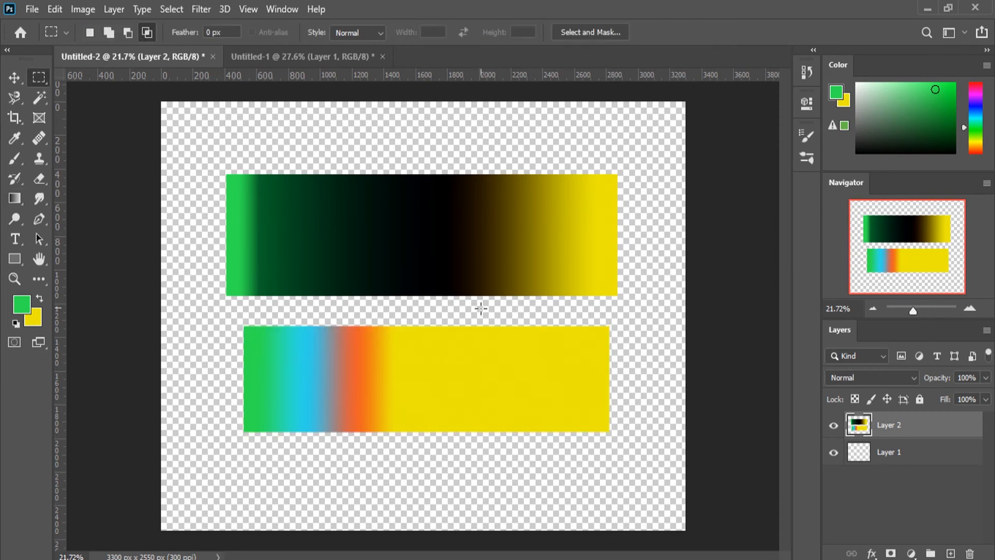
# Step: Create a new layer and fill it with the custom gradient as a radial gradient starting near the canvas centre
pyautogui.press('g')
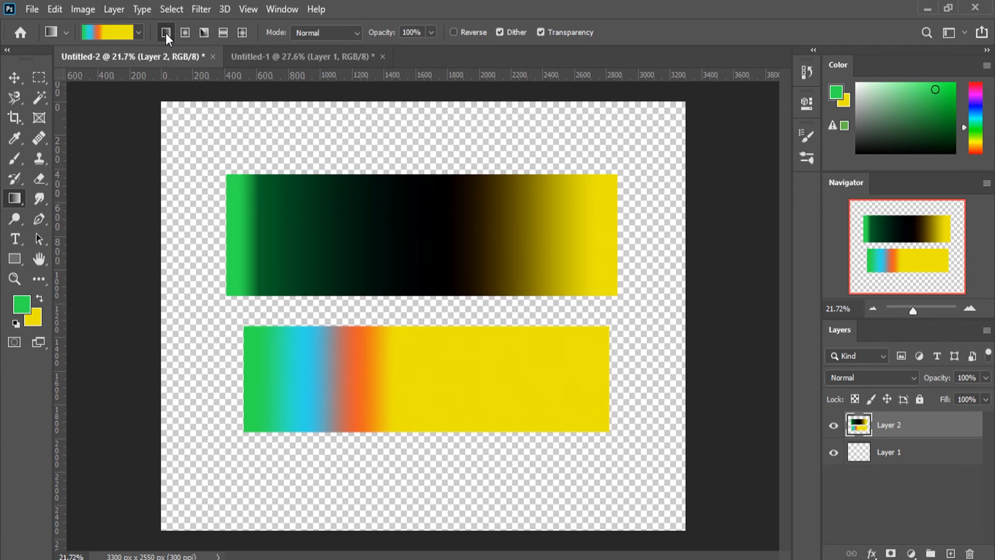
pyautogui.click(184, 33)
pyautogui.click(946, 553)
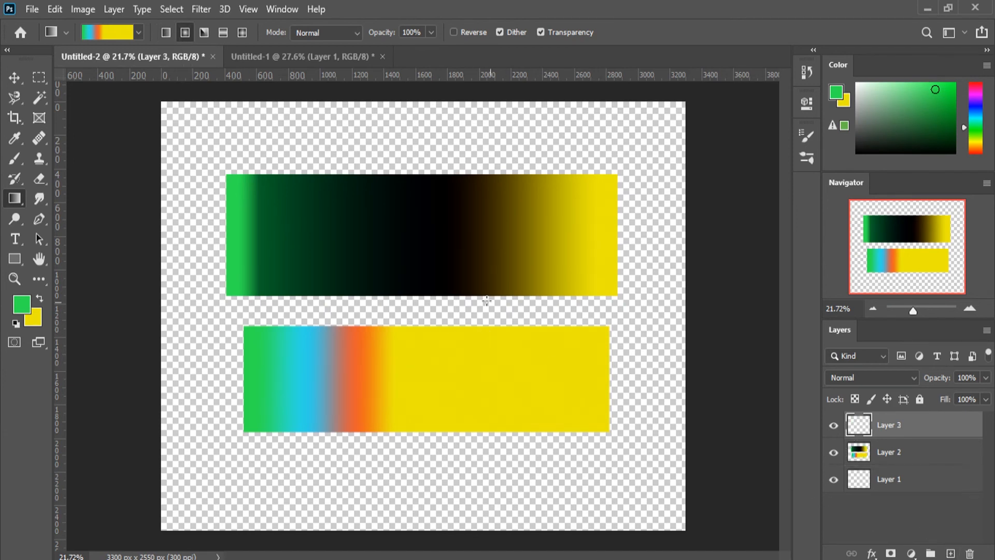
pyautogui.moveTo(406, 309); pyautogui.dragTo(632, 309)
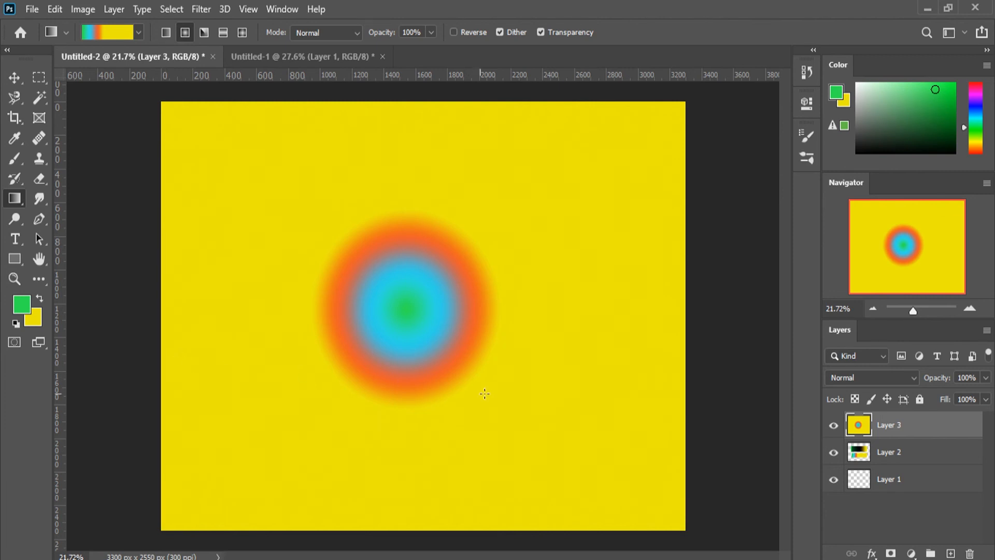
# Step: Try an angle gradient from near the centre of Layer 3 and a reflected gradient with vertical color bands
pyautogui.click(202, 33)
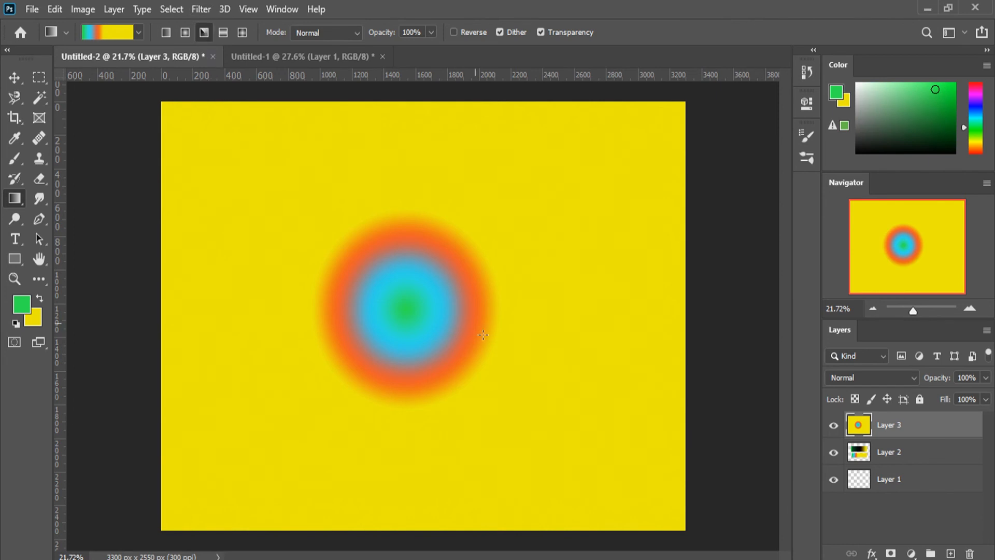
pyautogui.moveTo(404, 311); pyautogui.dragTo(704, 311)
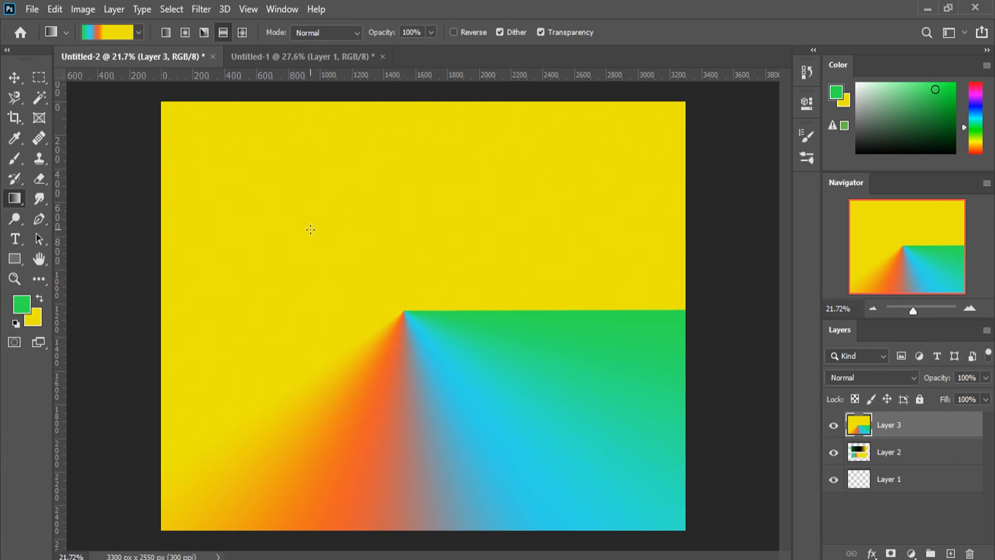
pyautogui.moveTo(300, 294)
pyautogui.mouseDown()
pyautogui.moveTo(648, 289)
pyautogui.moveTo(556, 291)
pyautogui.mouseUp()
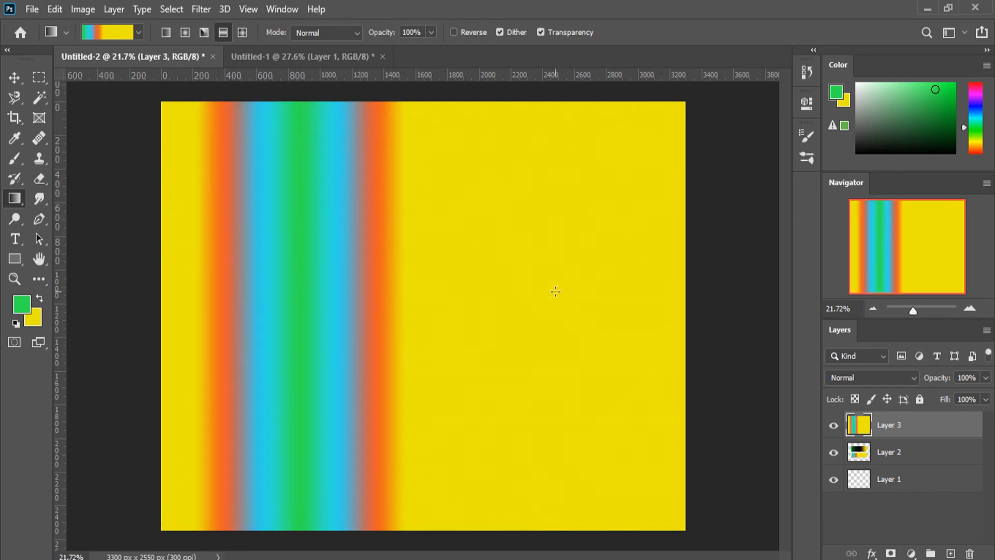
pyautogui.moveTo(403, 310); pyautogui.dragTo(704, 287)
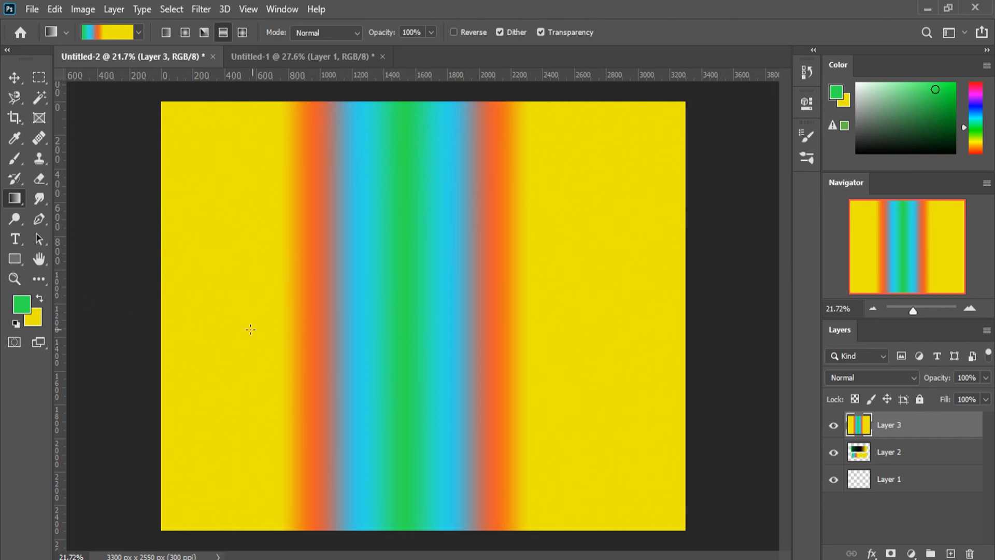
# Step: Switch to the Diamond gradient type and fill Layer 3 with an upright diamond starting near the canvas centre
pyautogui.click(242, 32)
pyautogui.moveTo(403, 325); pyautogui.dragTo(442, 289)
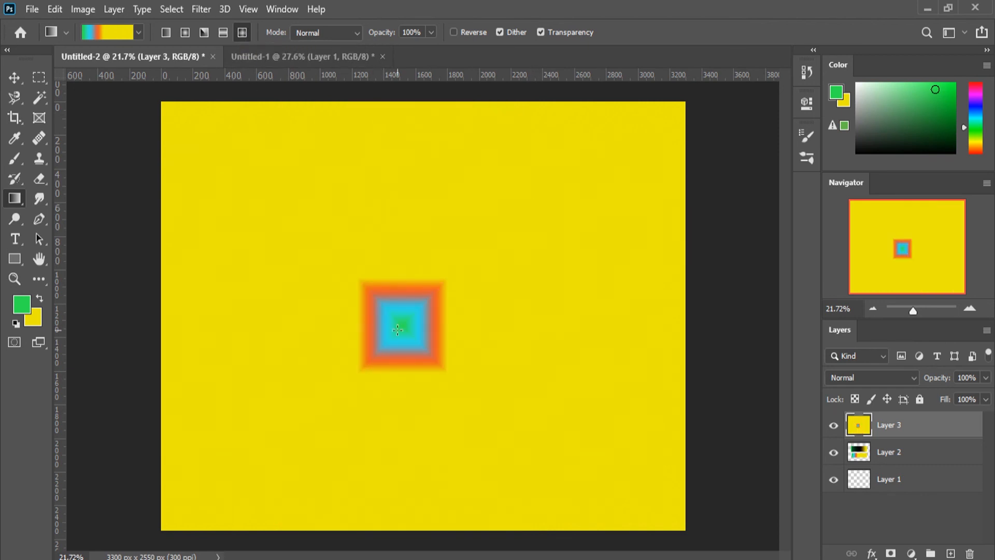
pyautogui.hotkey('ctrl', 'z')
pyautogui.moveTo(405, 320); pyautogui.dragTo(541, 324)
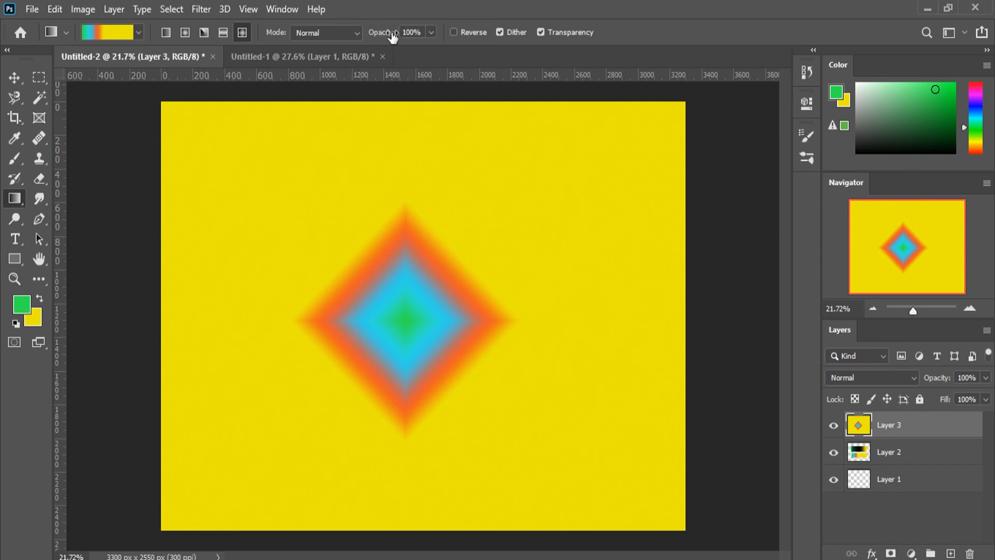
# Step: Try the gradient opacity at 27% and restore it to 100%
pyautogui.moveTo(388, 38); pyautogui.dragTo(346, 44)
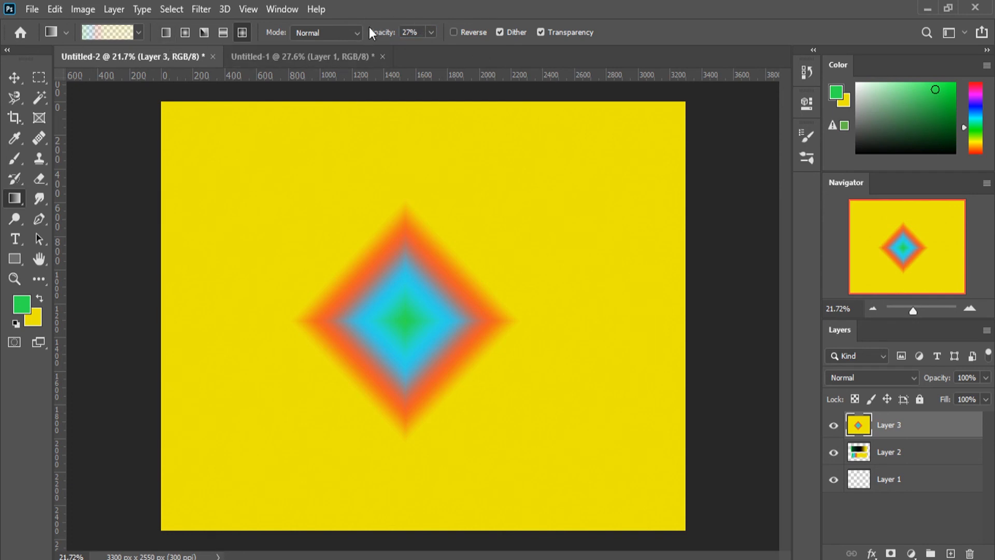
pyautogui.moveTo(370, 31); pyautogui.dragTo(485, 42)
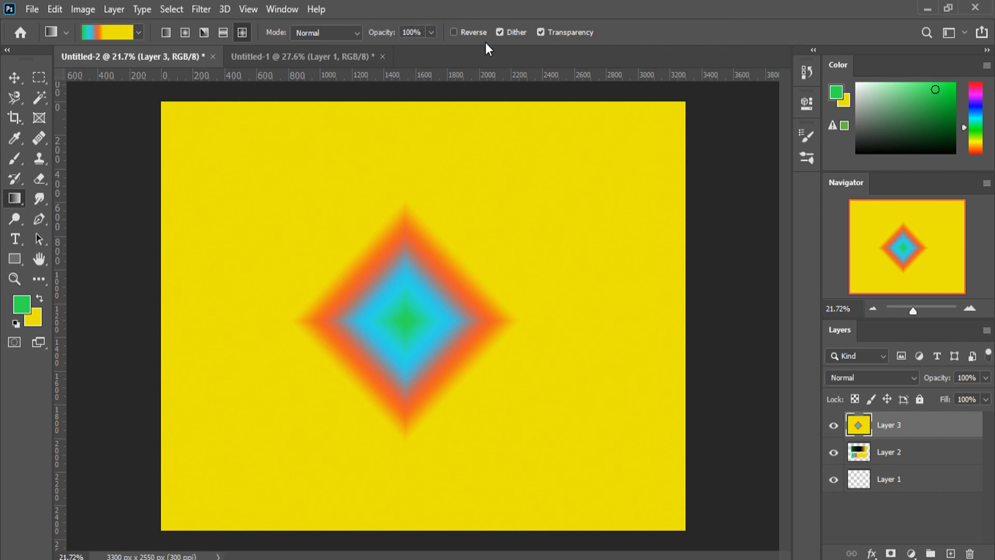
# Step: Try a large diamond gradient with Reverse enabled, from the canvas centre to the right edge, and turn Reverse off again
pyautogui.click(453, 33)
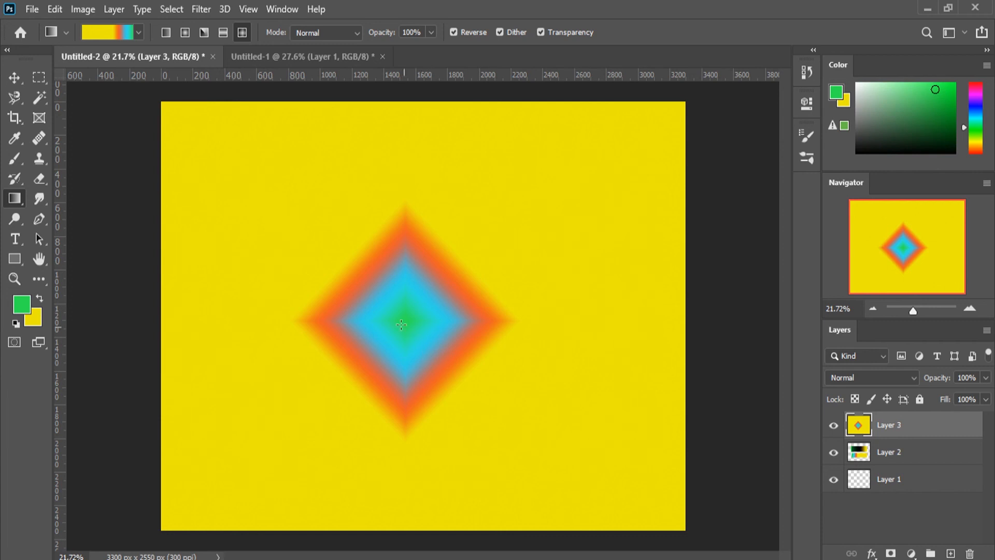
pyautogui.moveTo(405, 319); pyautogui.dragTo(686, 331)
pyautogui.moveTo(687, 331); pyautogui.dragTo(681, 330)
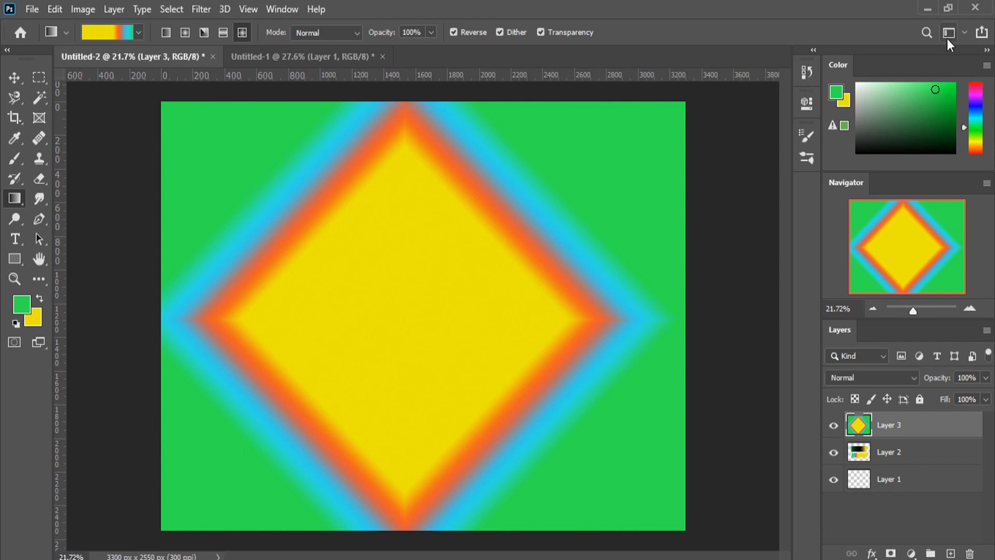
pyautogui.click(454, 32)
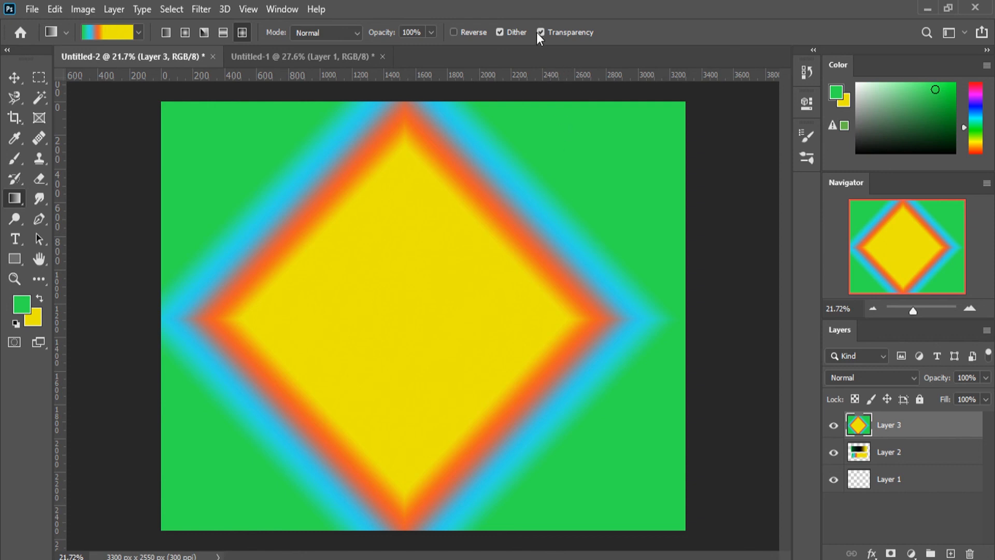
# Step: With Transparency disabled, fill Layer 3 with a diamond gradient using the Foreground to Transparent preset in Basics
pyautogui.click(138, 32)
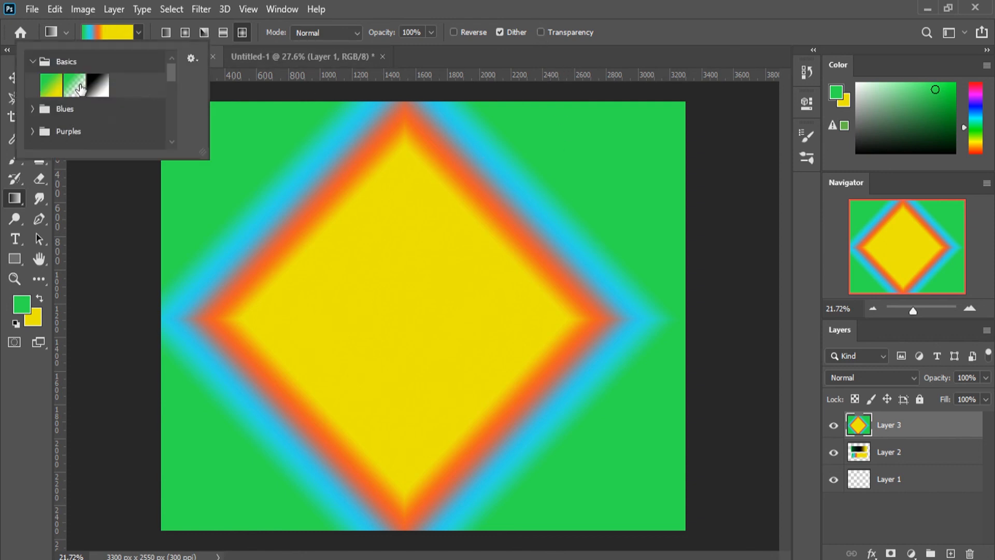
pyautogui.click(74, 85)
pyautogui.click(415, 311)
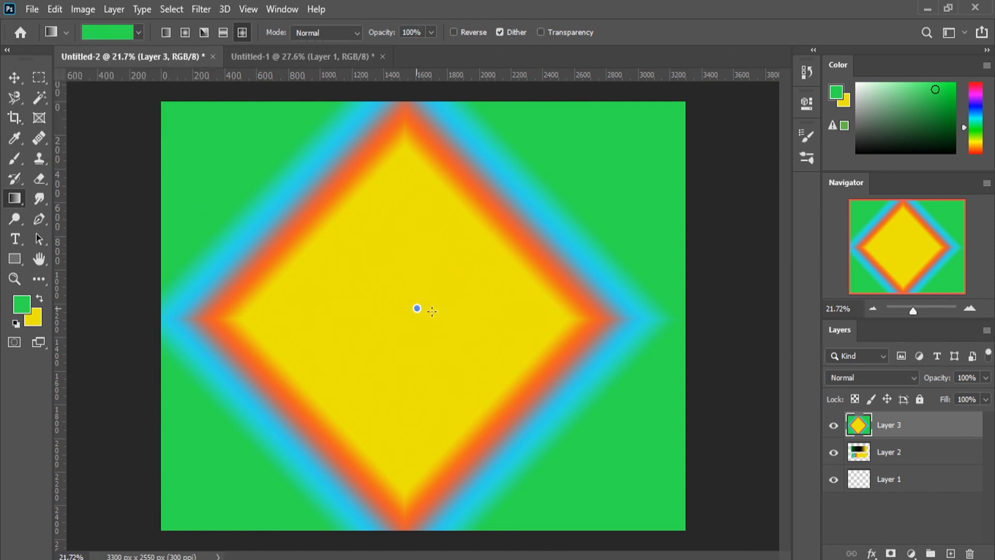
pyautogui.moveTo(415, 310); pyautogui.dragTo(688, 315)
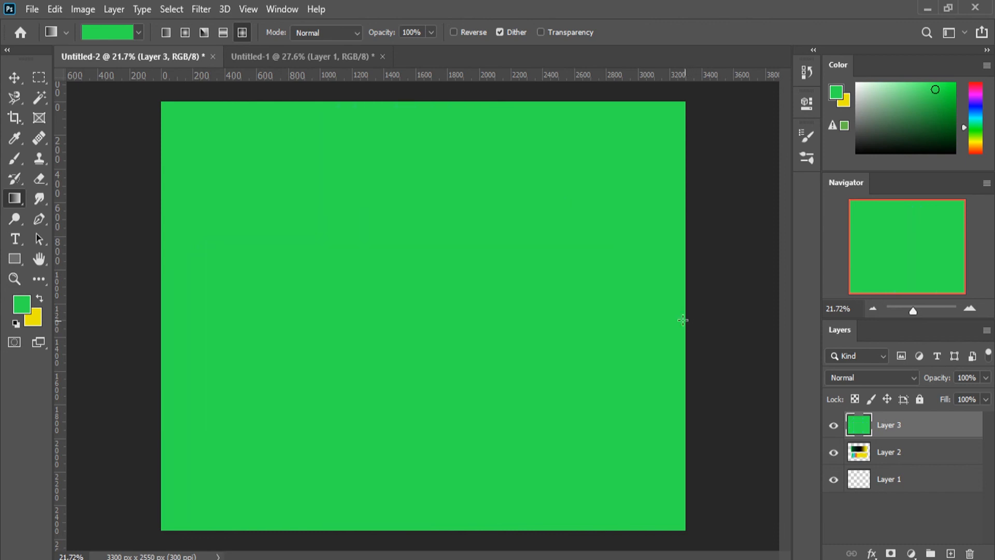
# Step: Choose the Foreground to Background preset in Basics and fill Layer 3 with a large green-to-yellow diamond from the centre
pyautogui.click(139, 32)
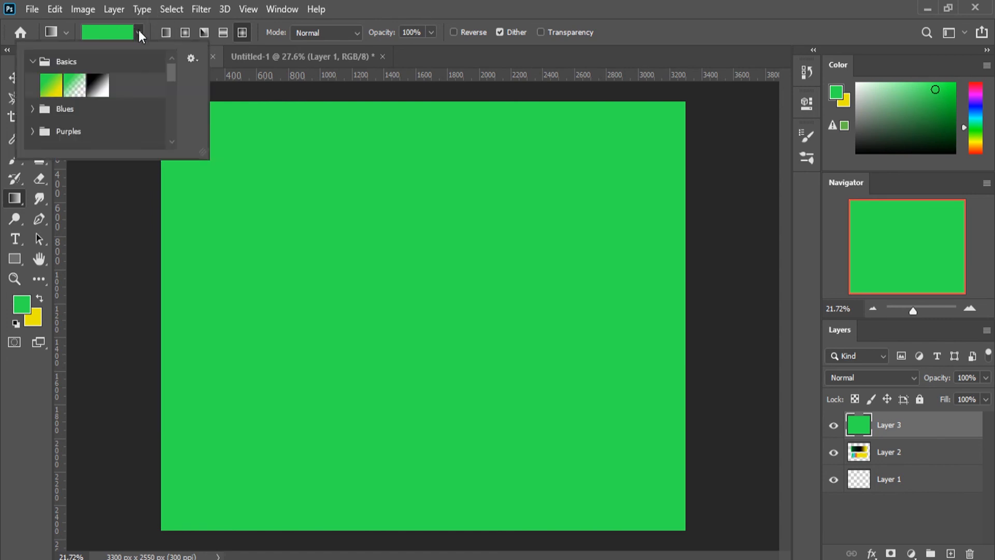
pyautogui.click(50, 83)
pyautogui.moveTo(417, 322); pyautogui.dragTo(693, 322)
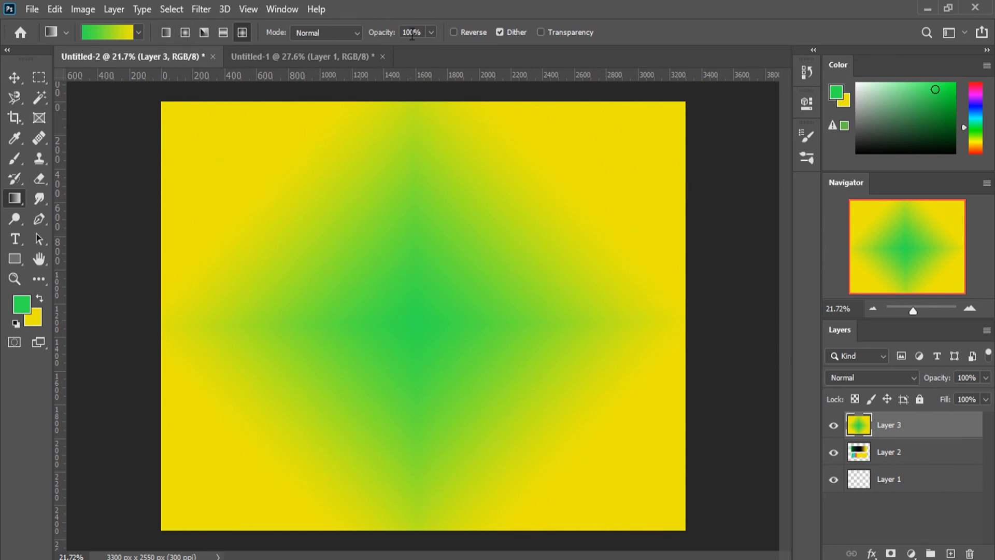
# Step: Choose the Foreground to Transparent preset in Basics and fill Layer 3 with a diamond gradient from the canvas centre, keeping Transparency disabled
pyautogui.click(137, 33)
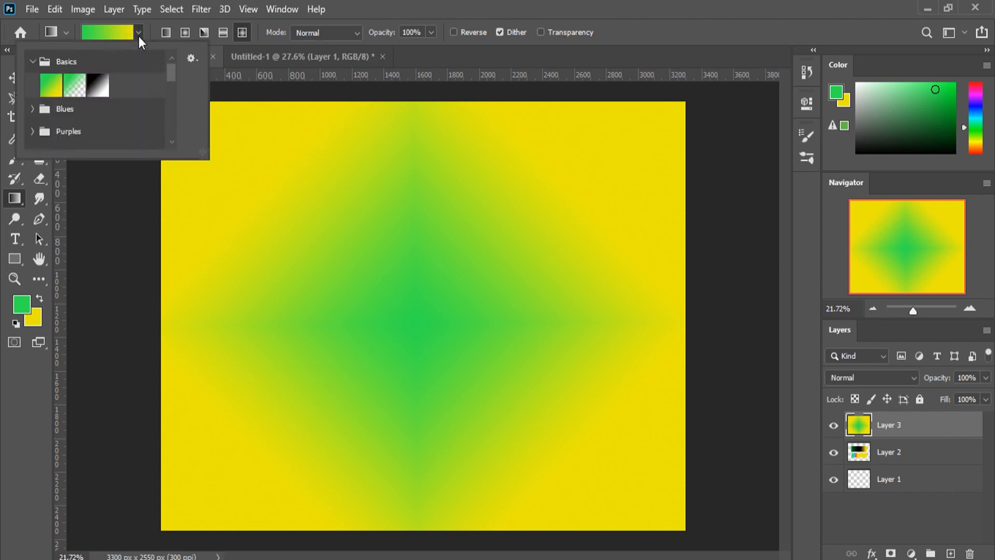
pyautogui.click(74, 85)
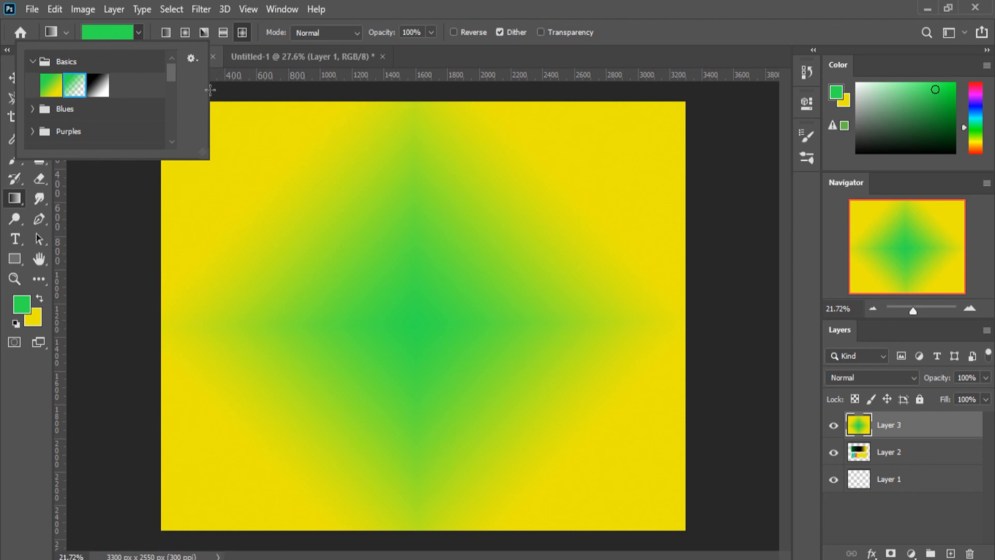
pyautogui.click(427, 310)
pyautogui.moveTo(428, 309); pyautogui.dragTo(681, 316)
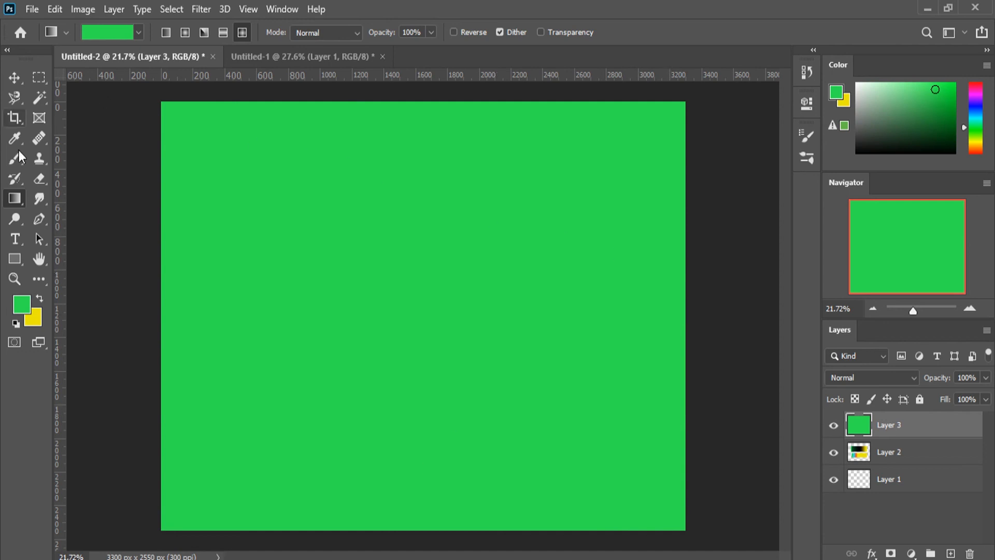
# Step: Activate the Paint Bucket Tool, briefly compare its options with the Magic Wand Tool's, and accept the current green foreground colour in the Color Picker
pyautogui.rightClick(13, 201)
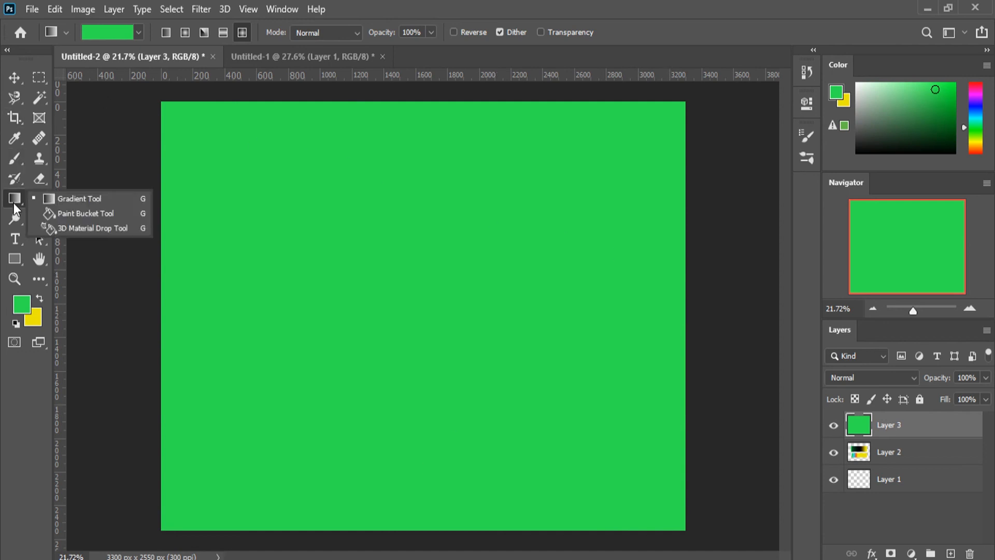
pyautogui.click(99, 211)
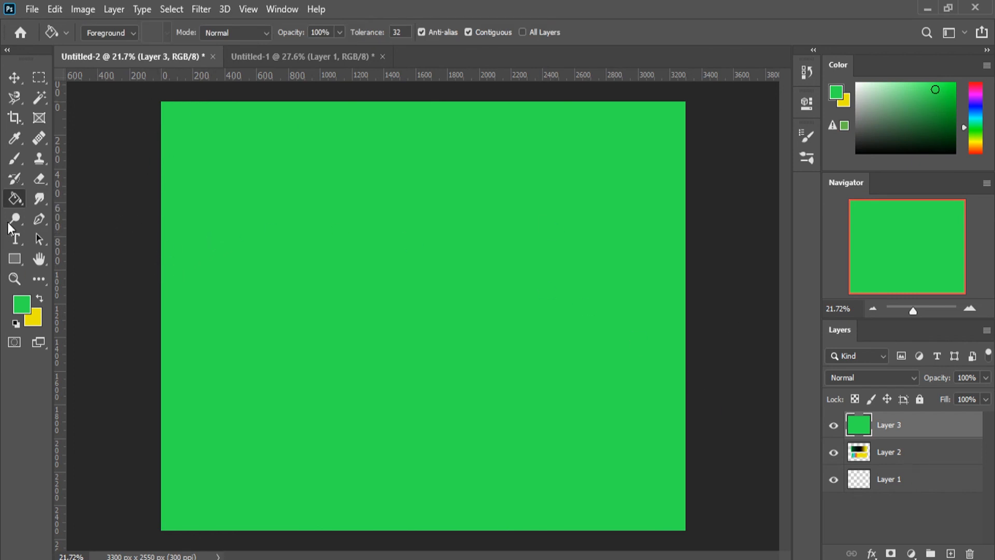
pyautogui.click(41, 101)
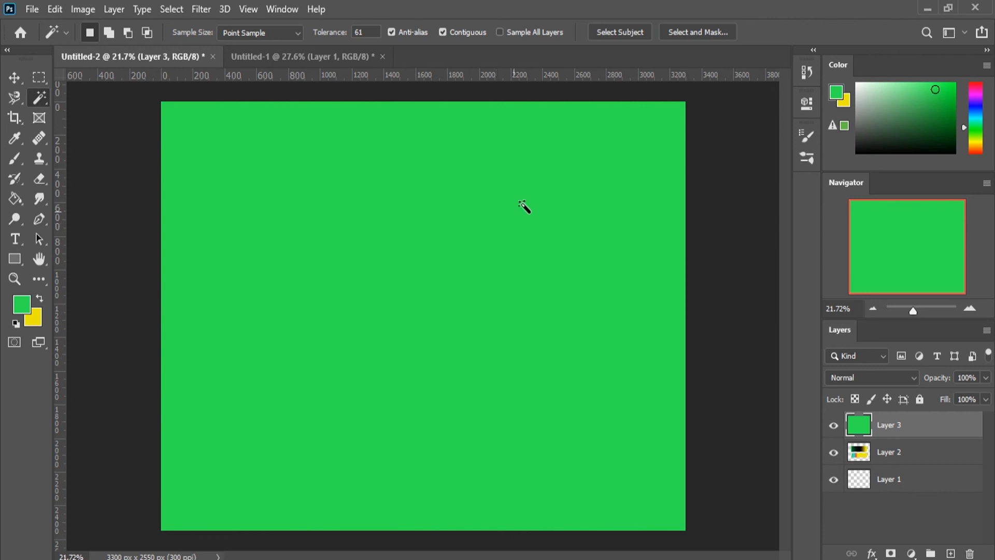
pyautogui.click(17, 204)
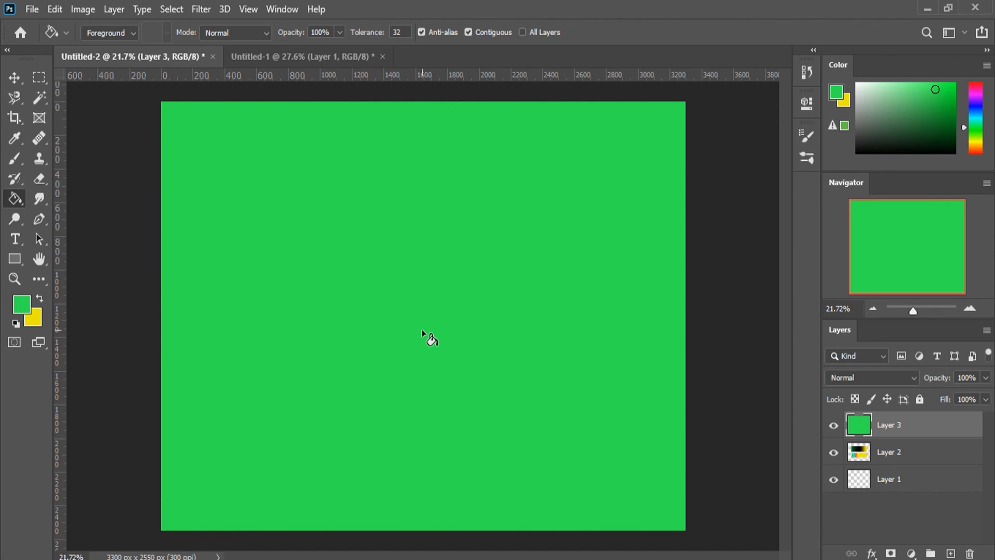
pyautogui.click(24, 311)
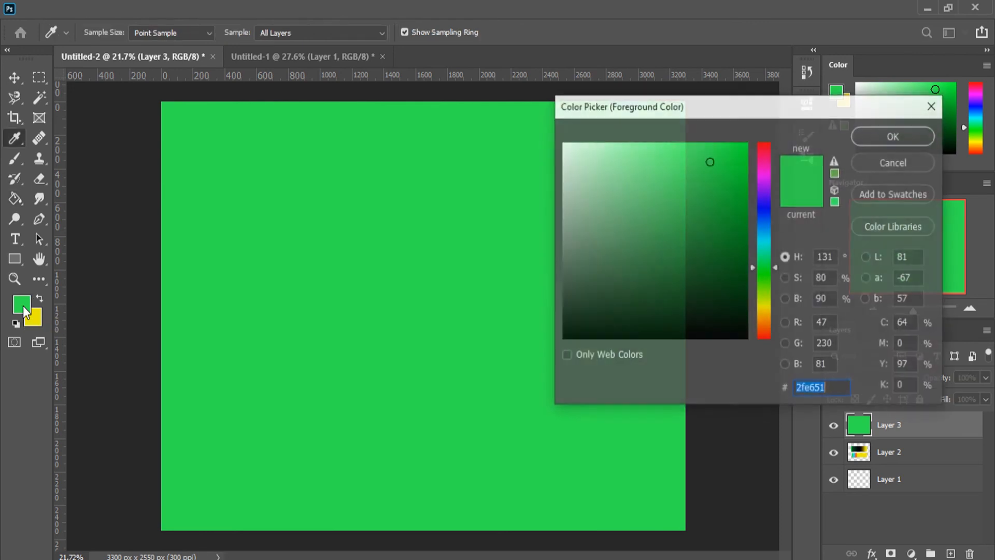
pyautogui.click(893, 133)
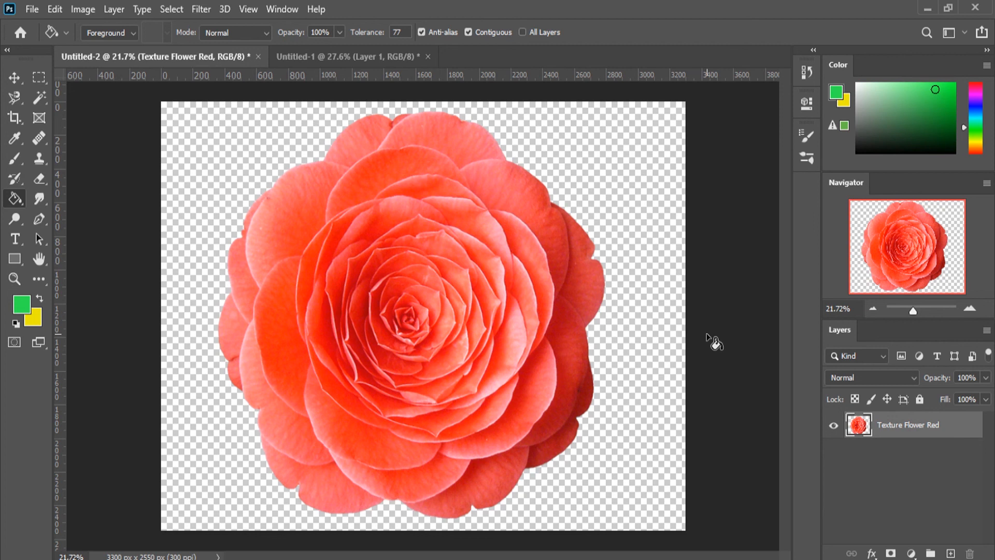
# Step: Swap the foreground and background colours and fill the flower's left petal with yellow at 100% opacity and a Tolerance of 30
pyautogui.click(42, 300)
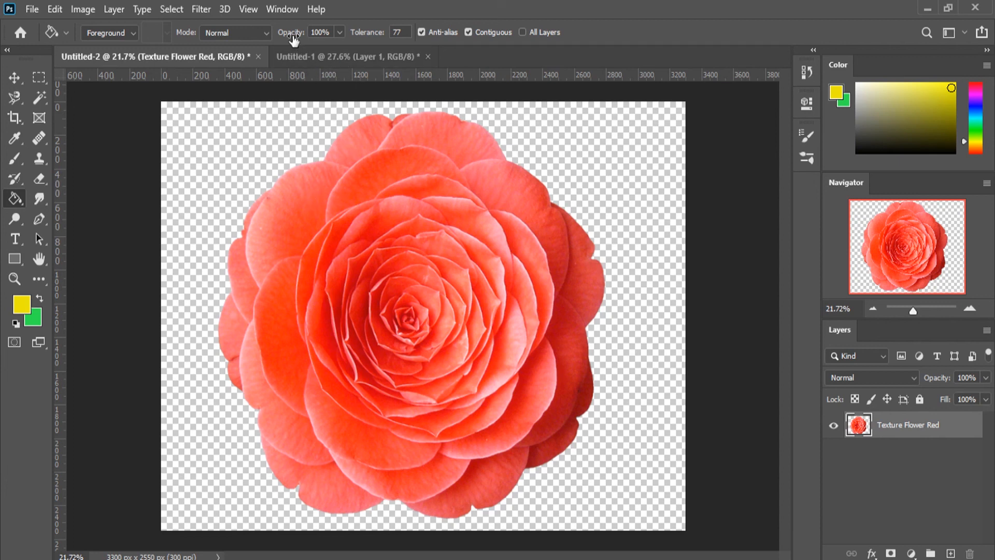
pyautogui.moveTo(294, 33)
pyautogui.mouseDown()
pyautogui.moveTo(258, 38)
pyautogui.moveTo(358, 42)
pyautogui.moveTo(363, 32)
pyautogui.moveTo(325, 45)
pyautogui.moveTo(341, 41)
pyautogui.mouseUp()
pyautogui.click(290, 339)
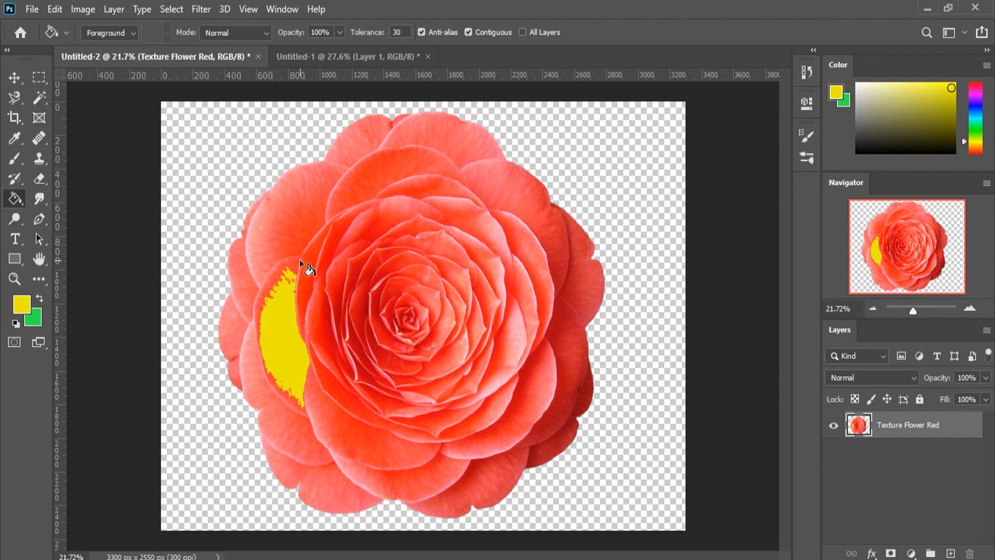
# Step: Set the Paint Bucket's Tolerance to 70, try a yellow fill on the flower's upper-right inner petals, and undo the fill
pyautogui.moveTo(367, 37); pyautogui.dragTo(397, 42)
pyautogui.click(527, 266)
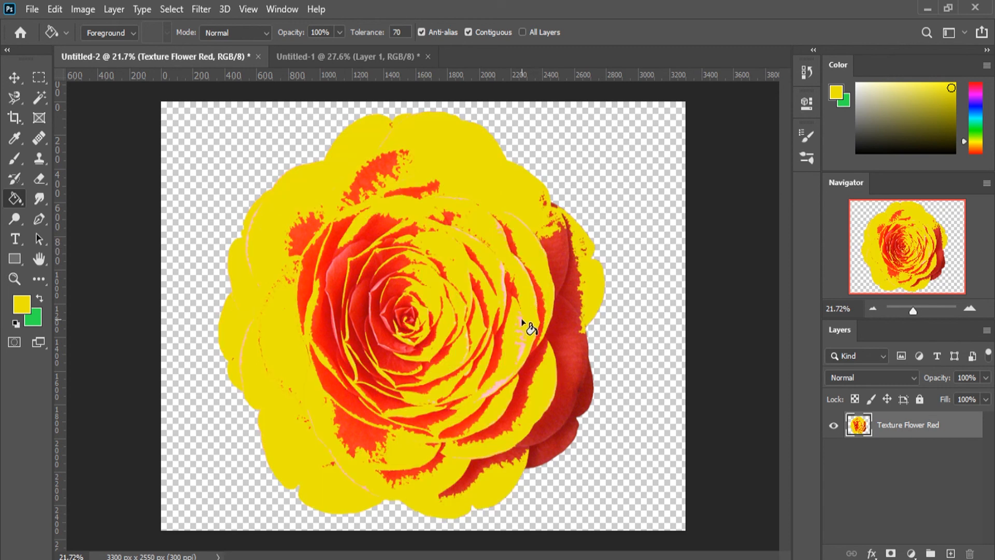
pyautogui.hotkey('ctrl', 'z')
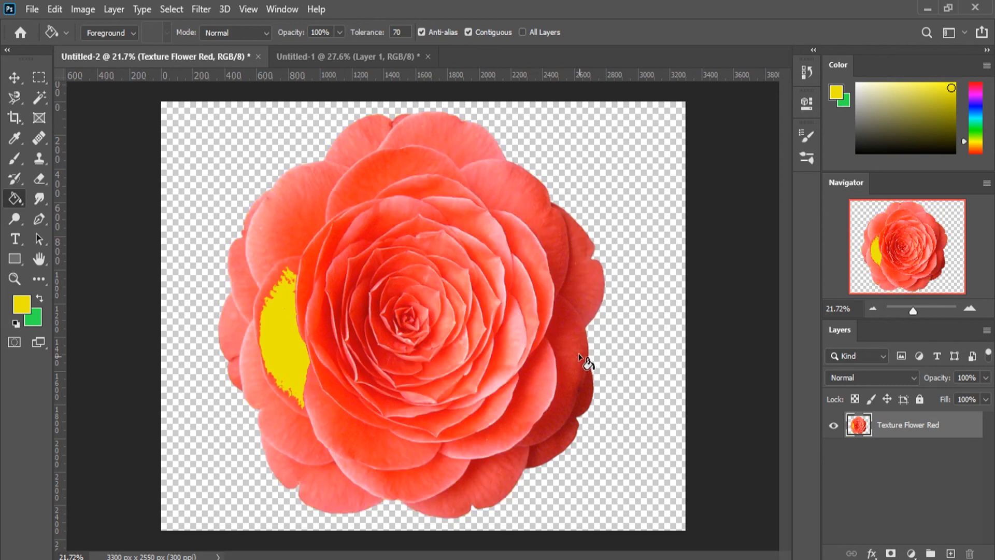
# Step: Try yellow fills on the flower's dark lower-right petal and inner left petals, and undo all the yellow fills
pyautogui.click(575, 415)
pyautogui.hotkey('ctrl', 'z')
pyautogui.click(324, 330)
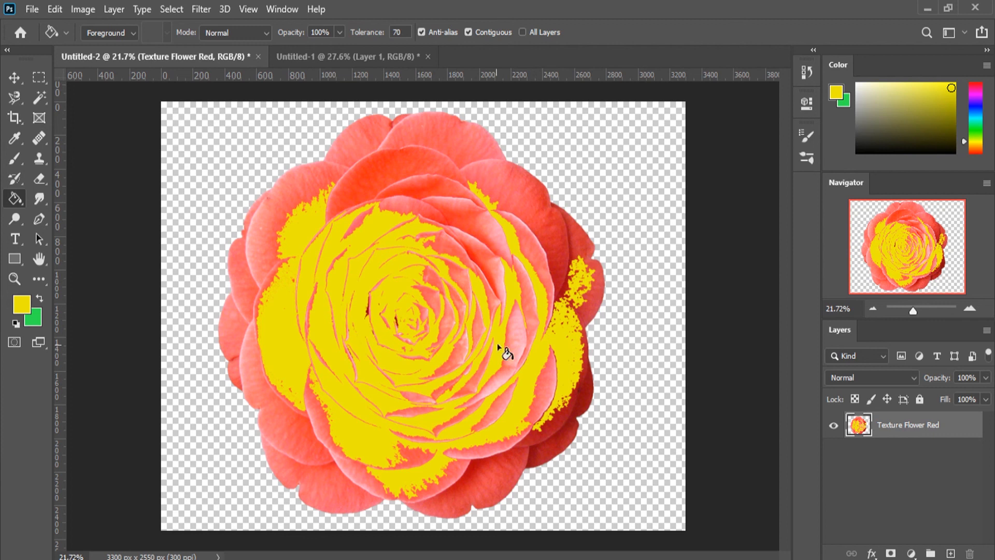
pyautogui.hotkey('ctrl', 'z')
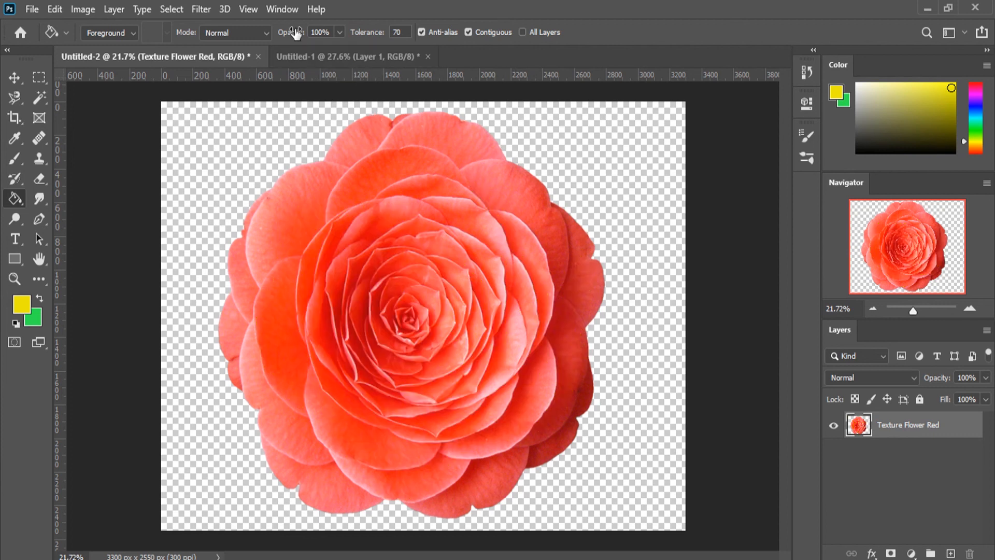
# Step: Set the Paint Bucket's opacity to 22% and fill the flower with yellow from its upper-left outer petal
pyautogui.moveTo(297, 33); pyautogui.dragTo(239, 48)
pyautogui.click(266, 236)
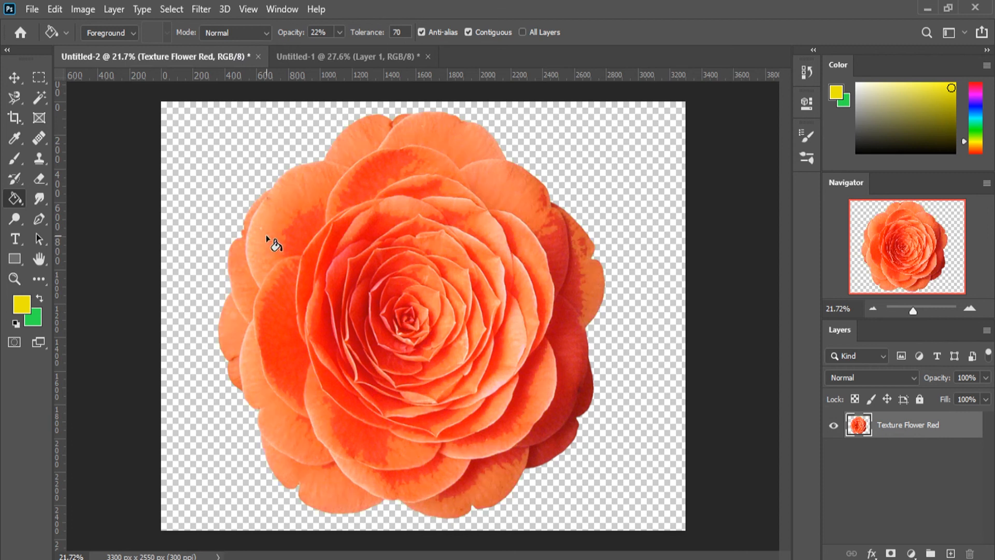